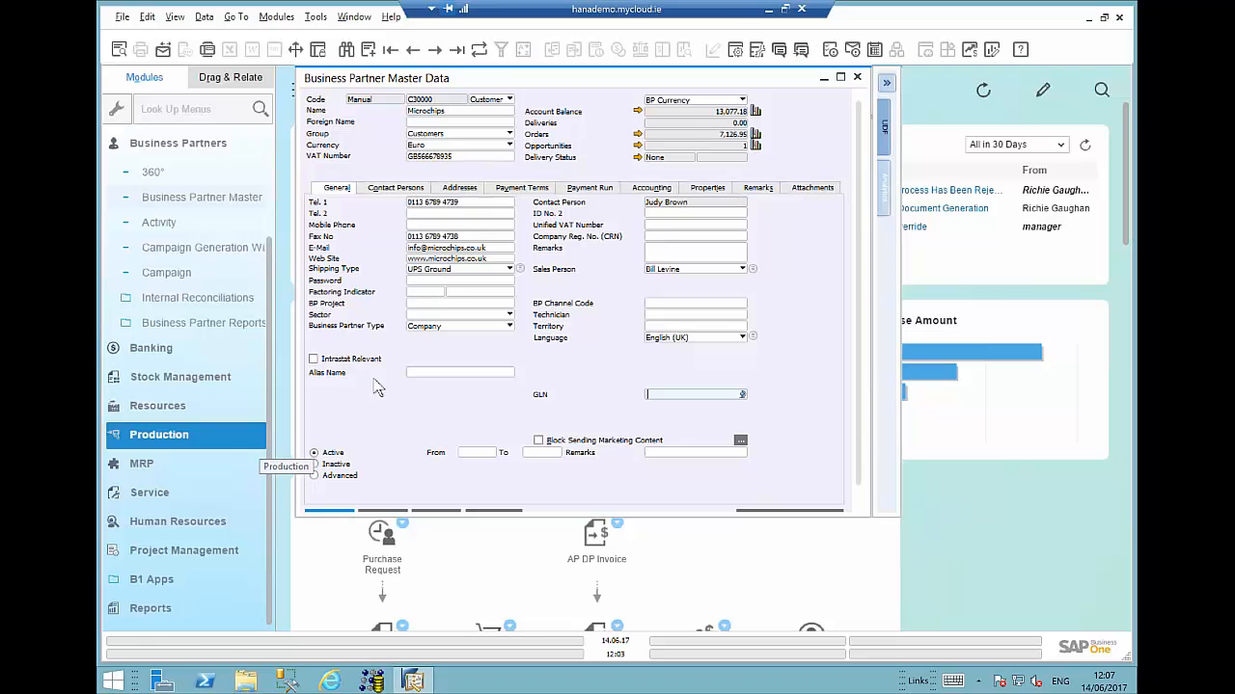
# - Review the business partner's payment terms and open a new Sales Order from the Sales - AR module
pyautogui.click(528, 191)
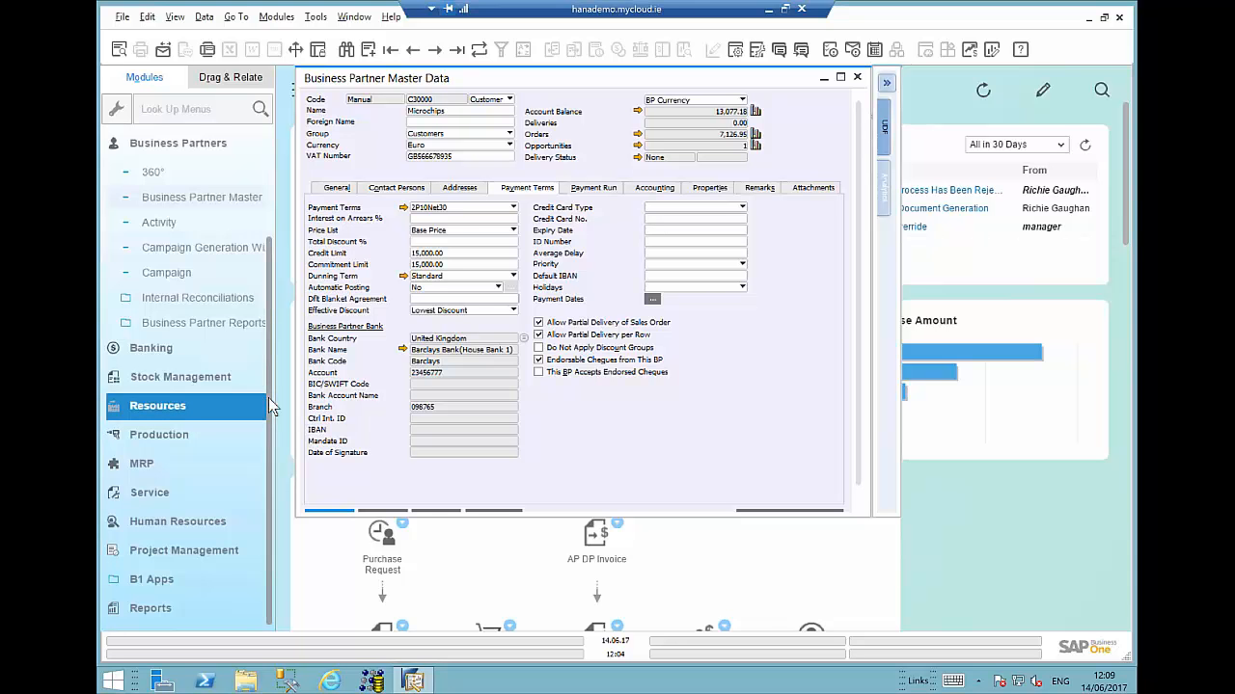
pyautogui.scroll(3, 271, 436)
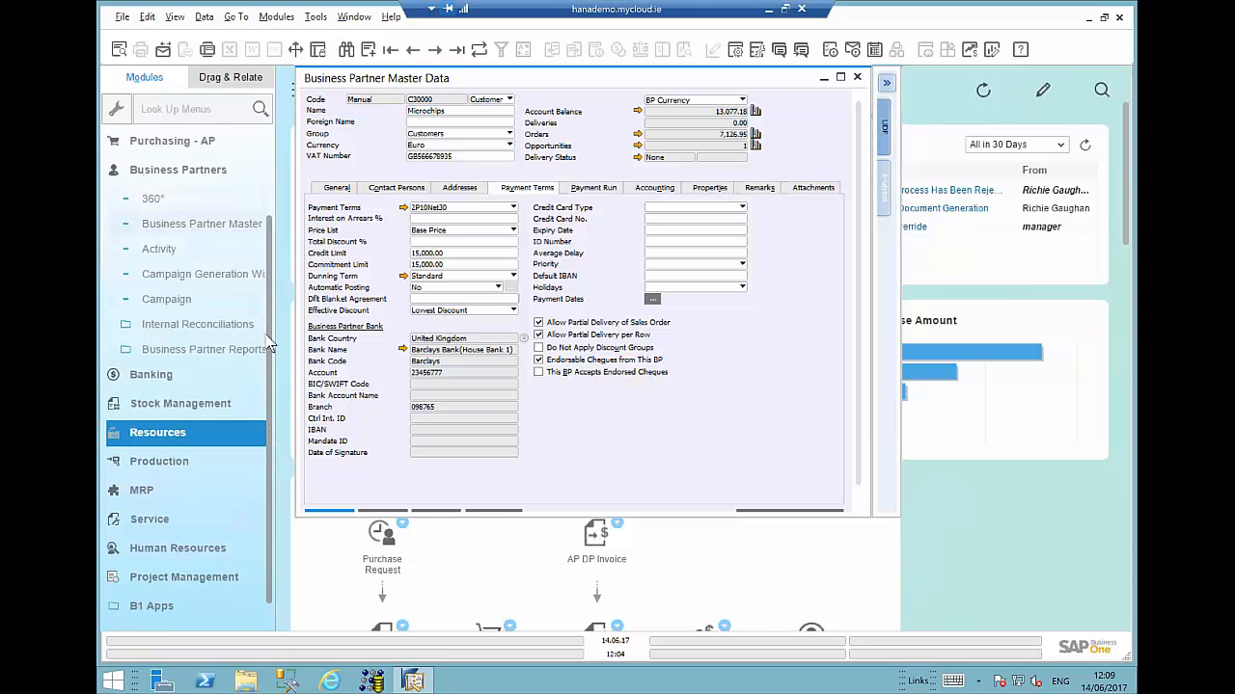
pyautogui.click(206, 226)
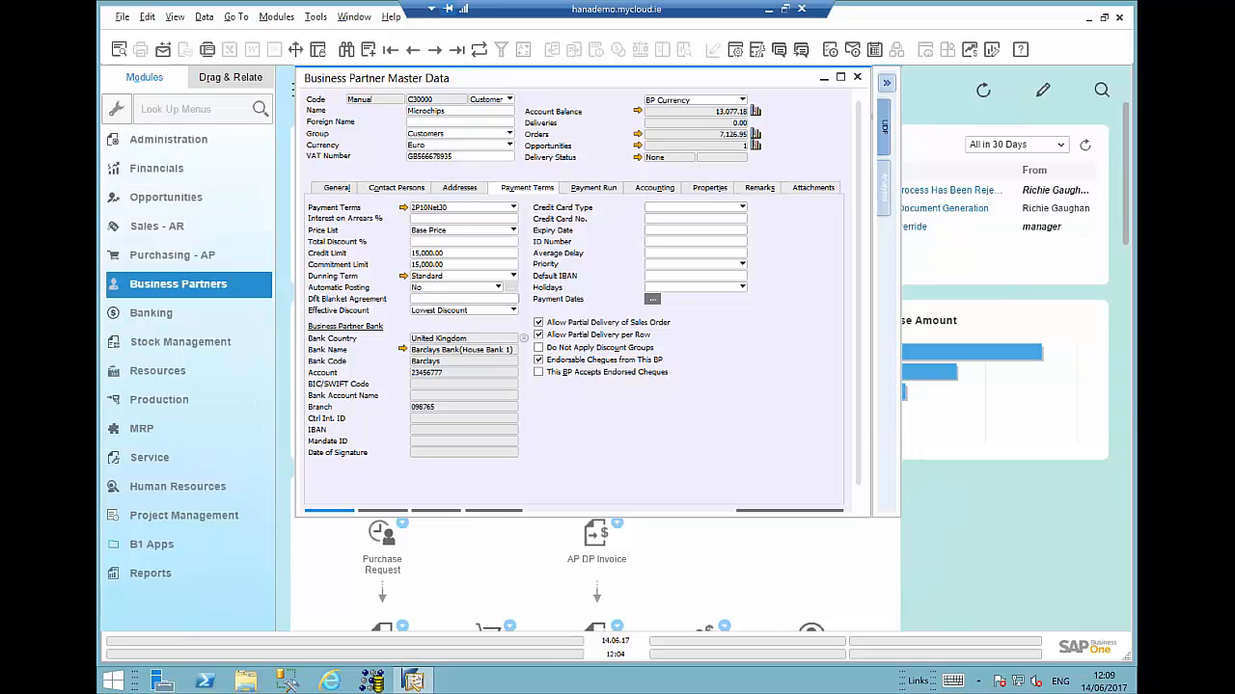
pyautogui.click(159, 227)
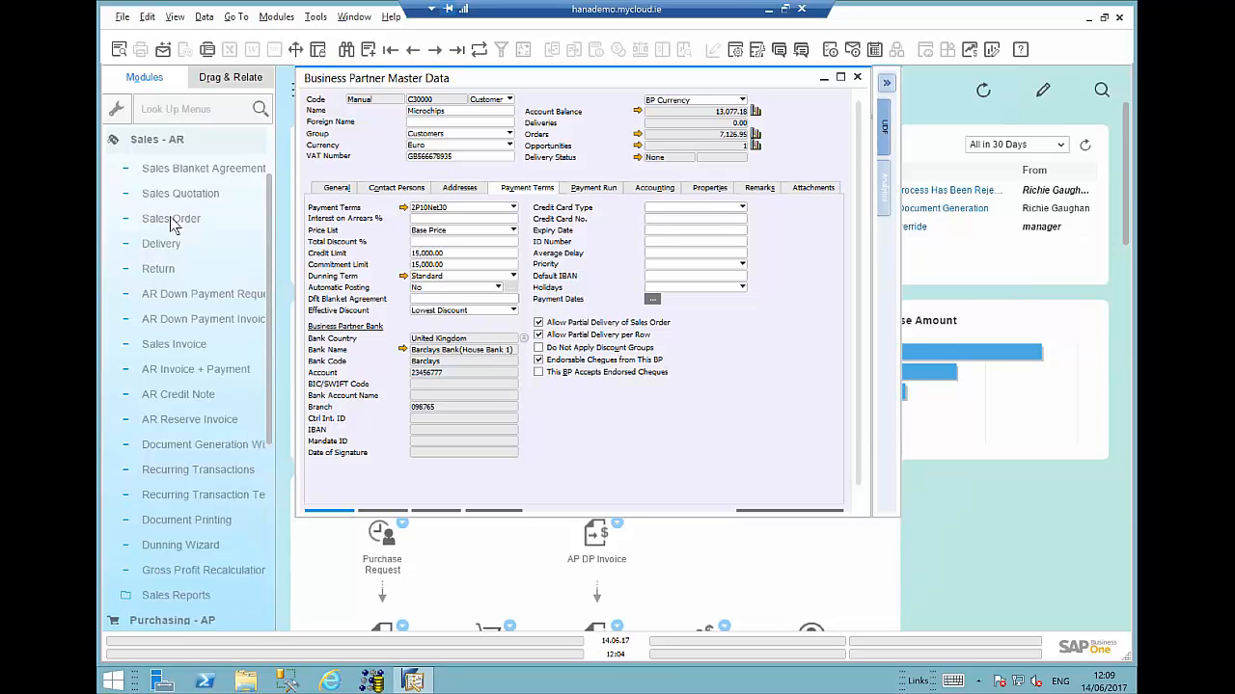
pyautogui.click(171, 220)
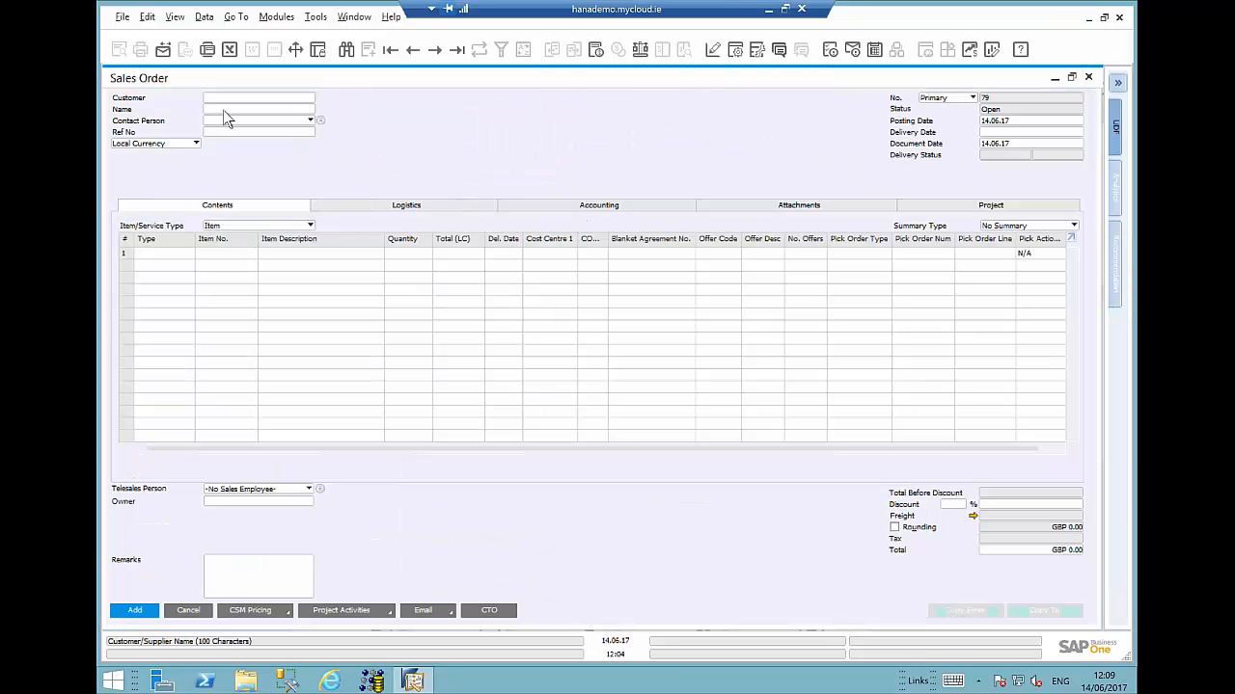
# - Select customer Microchips on the sales order by searching for micro
pyautogui.click(224, 110)
pyautogui.write('micro')
pyautogui.press('Tab')
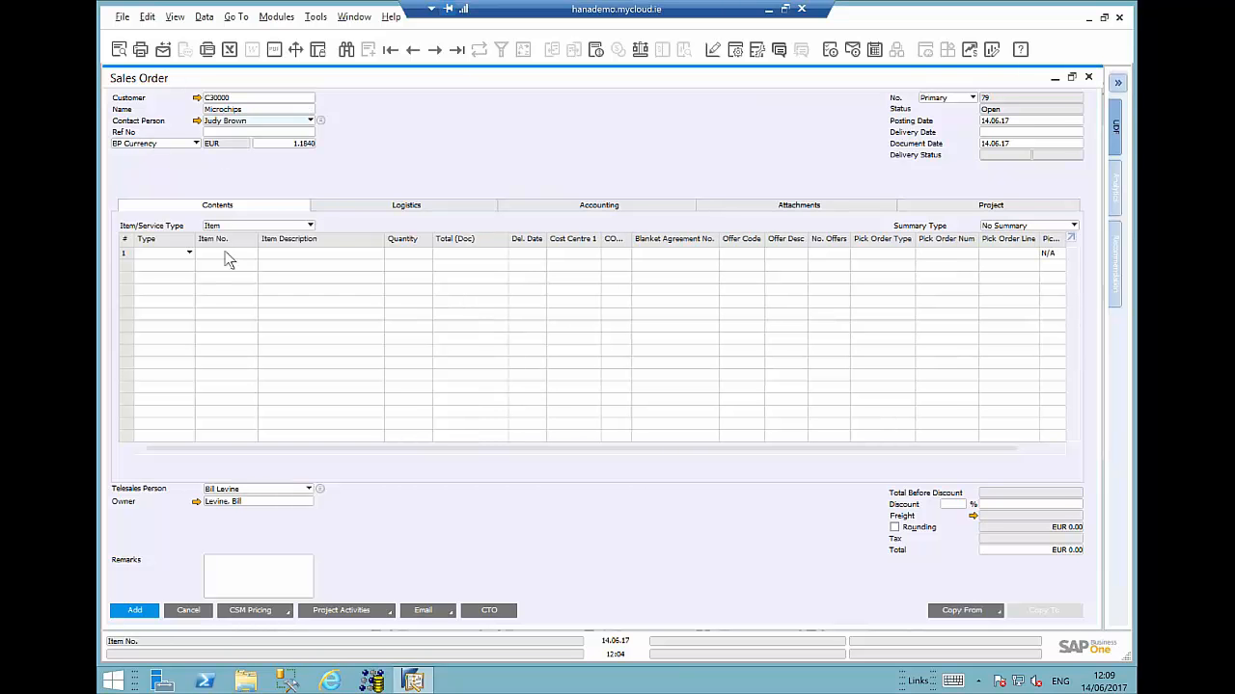
# - Add item A00001 to the first line by searching the item list for a00
pyautogui.click(223, 253)
pyautogui.press('Tab')
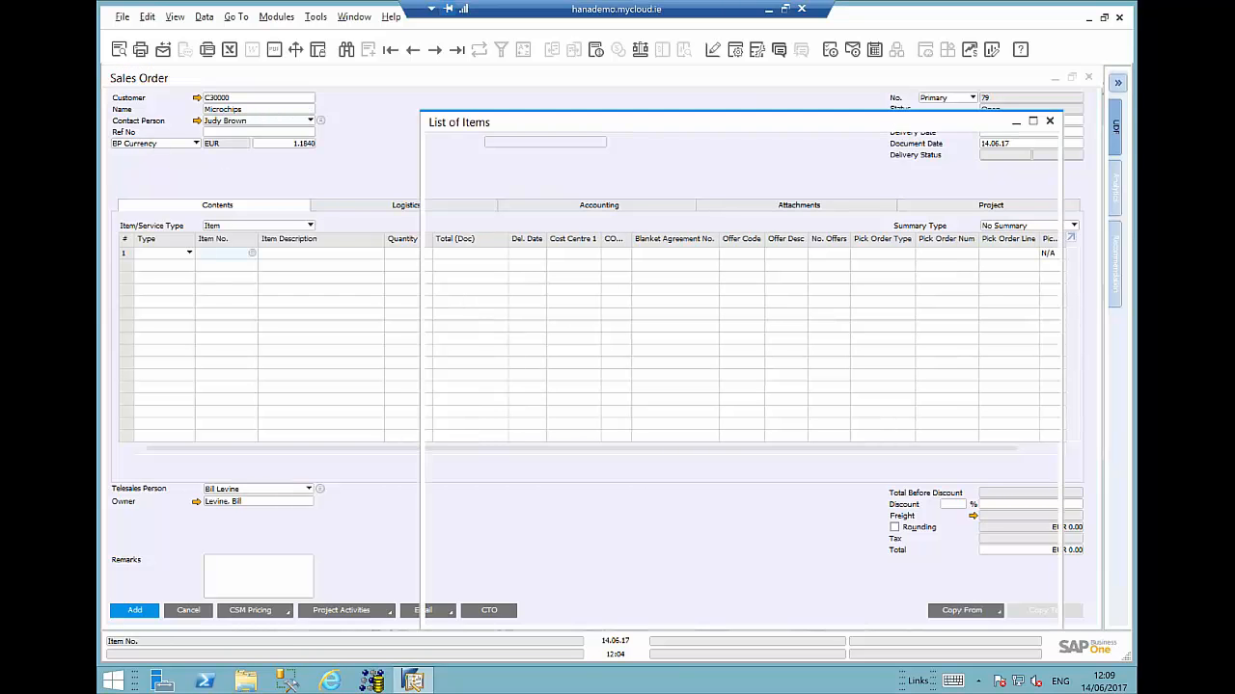
pyautogui.write('a00')
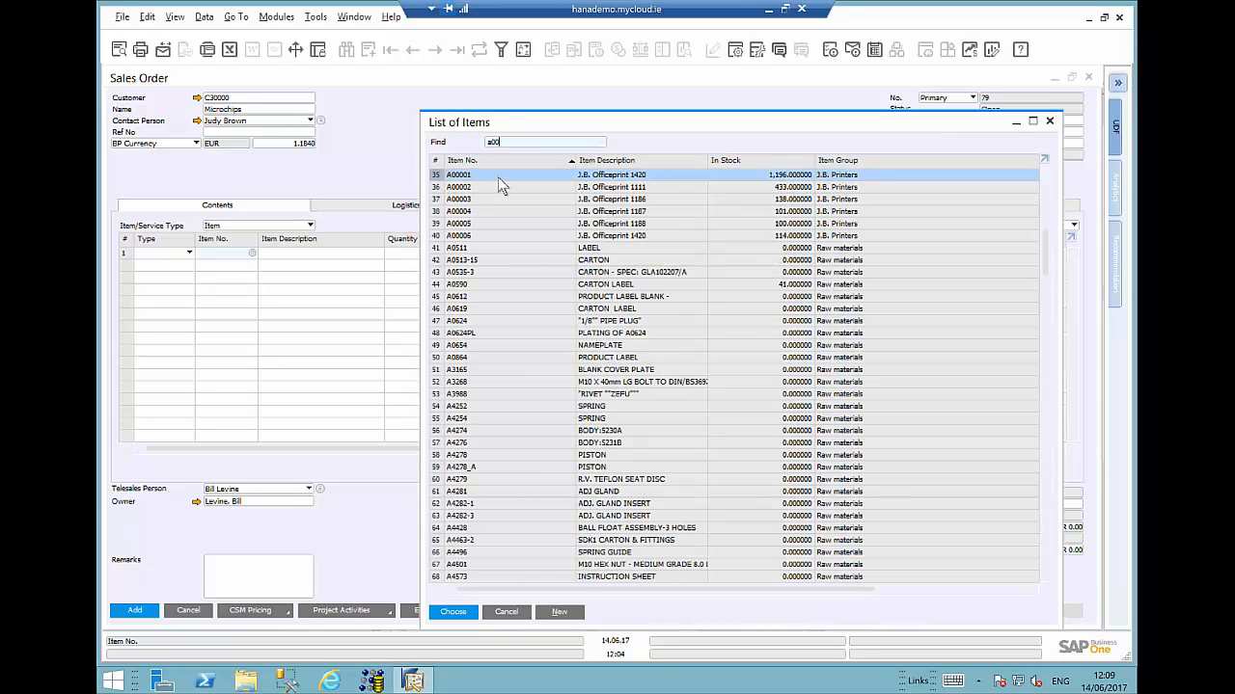
pyautogui.doubleClick(498, 177)
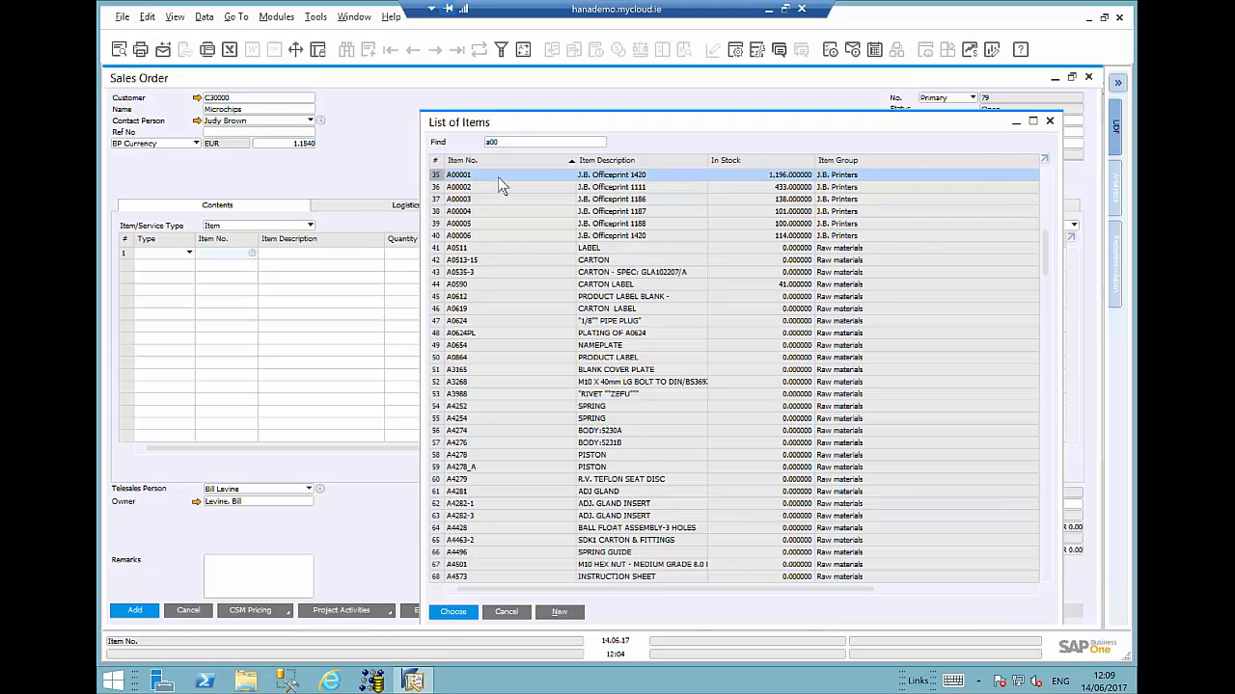
# - Set the first line's quantity to 30
pyautogui.click(411, 255)
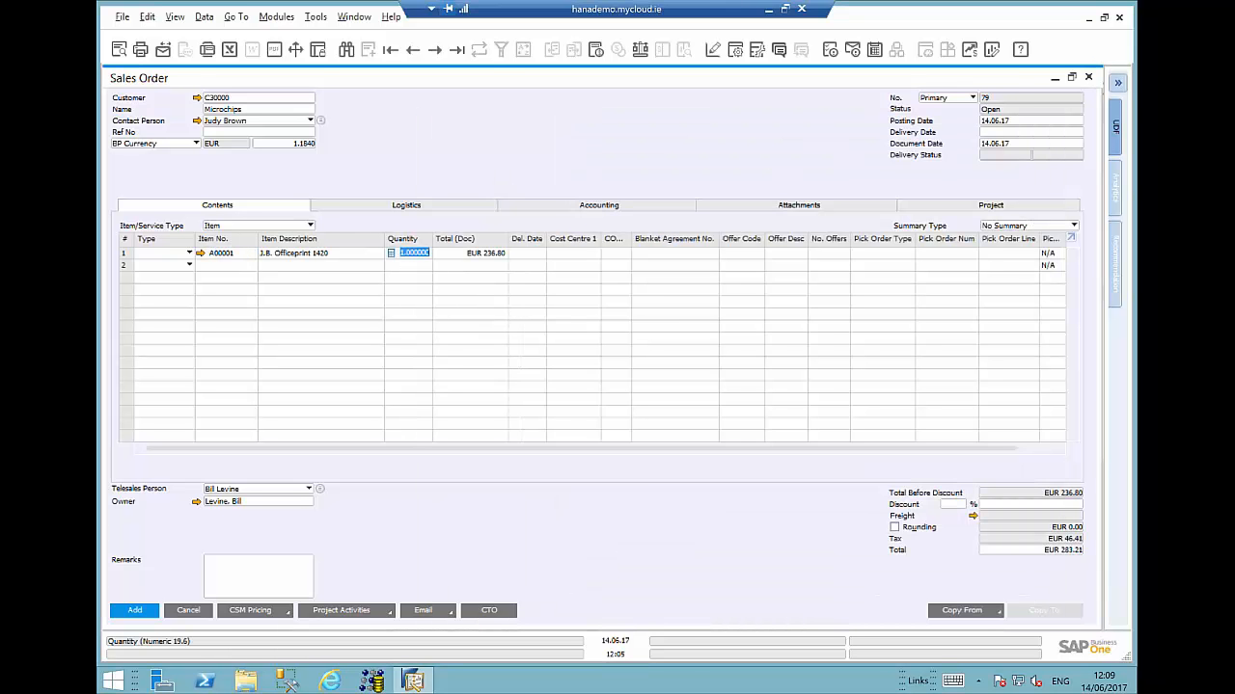
pyautogui.write('30')
pyautogui.press('Tab')
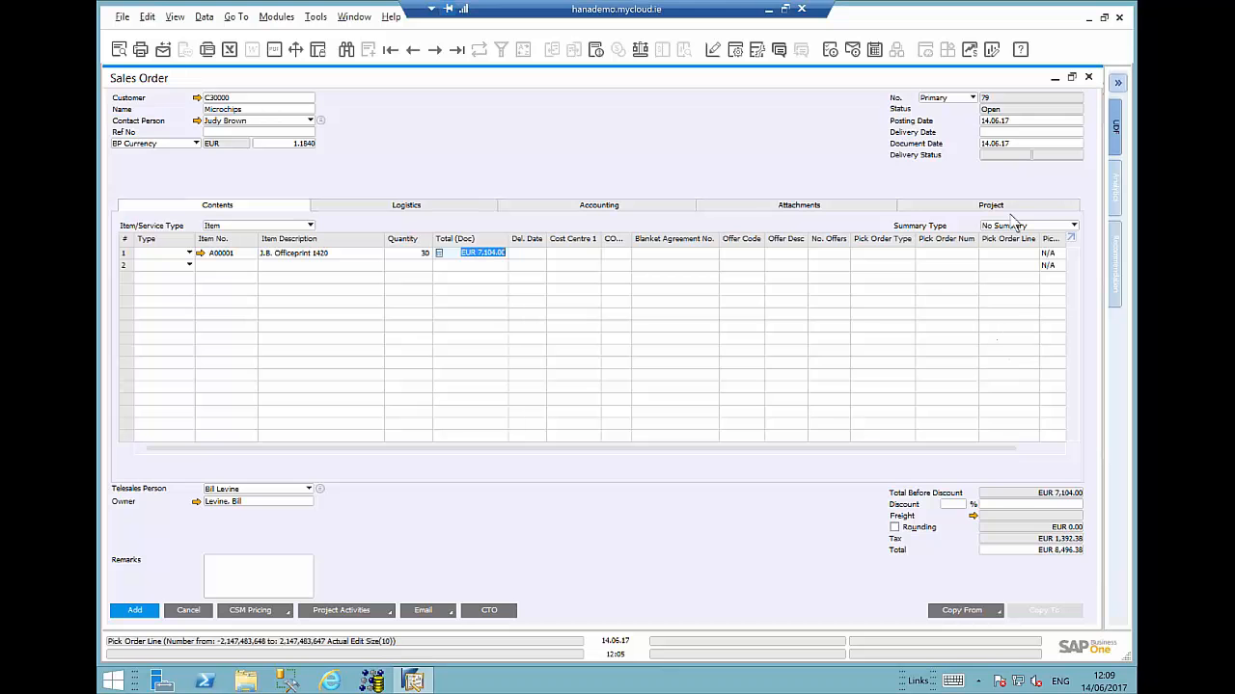
# - Set the sales order's delivery date to 14.06.17
pyautogui.click(995, 132)
pyautogui.write('14')
pyautogui.press('Tab')
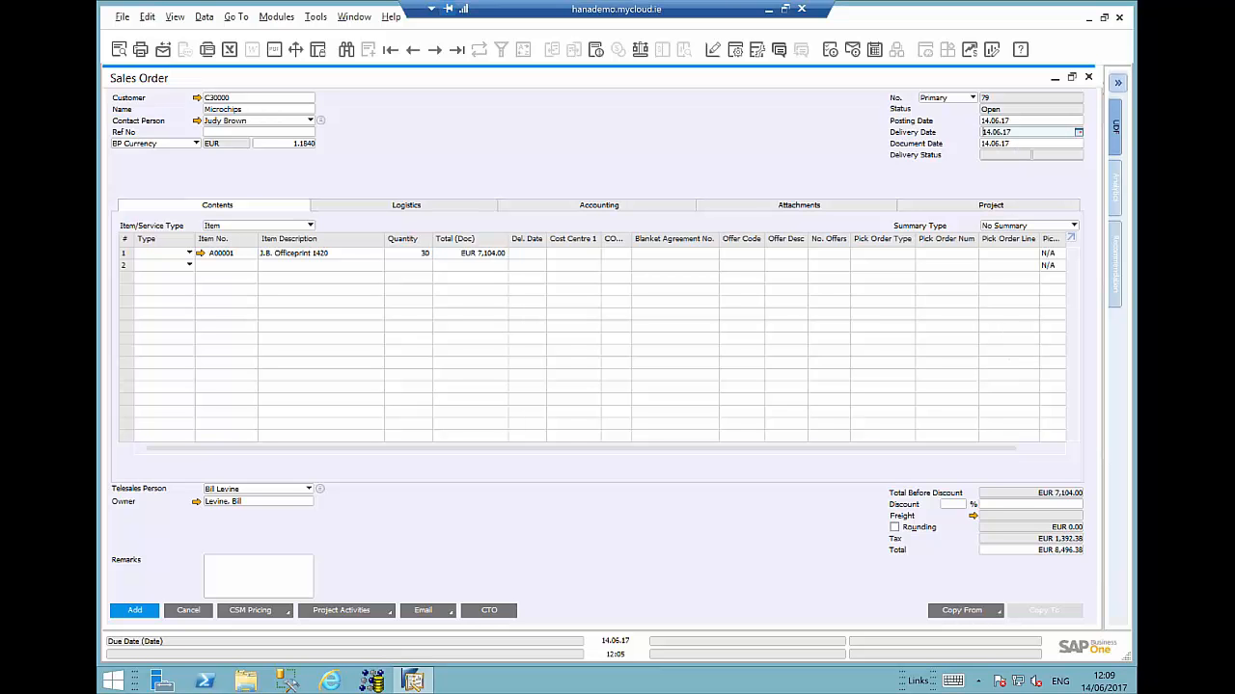
# - Add the sales order and submit the approval request with the remark 'Please approve'
pyautogui.click(463, 376)
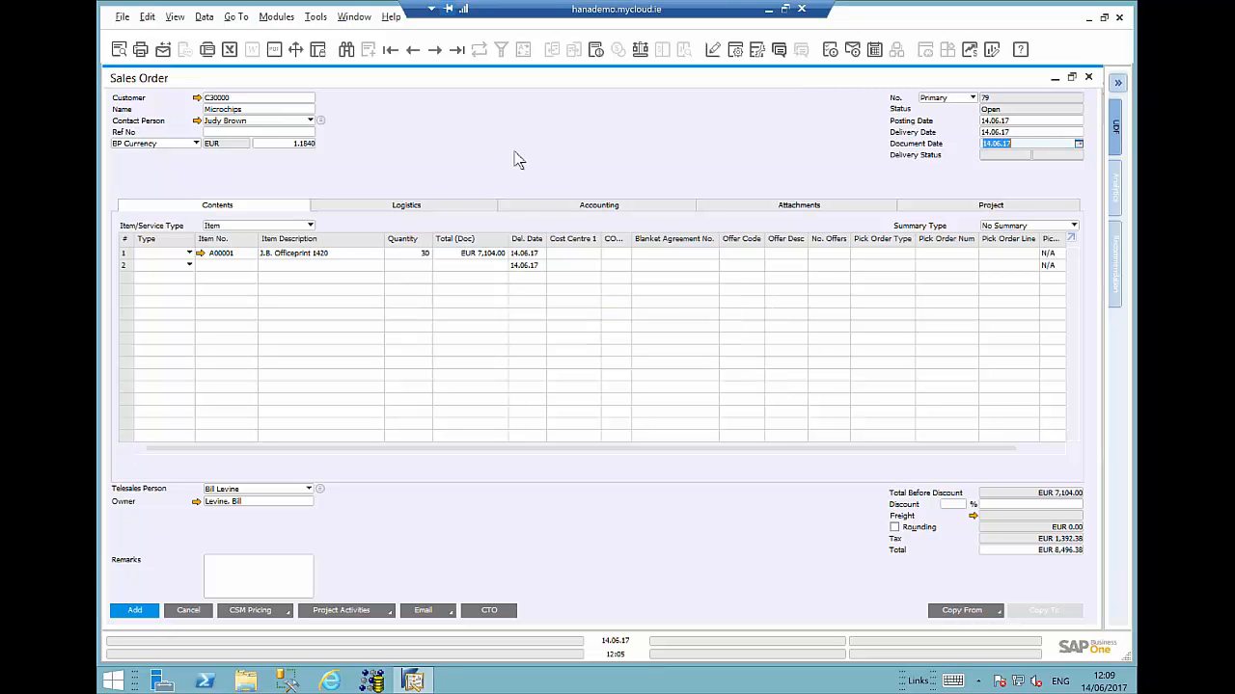
pyautogui.click(140, 614)
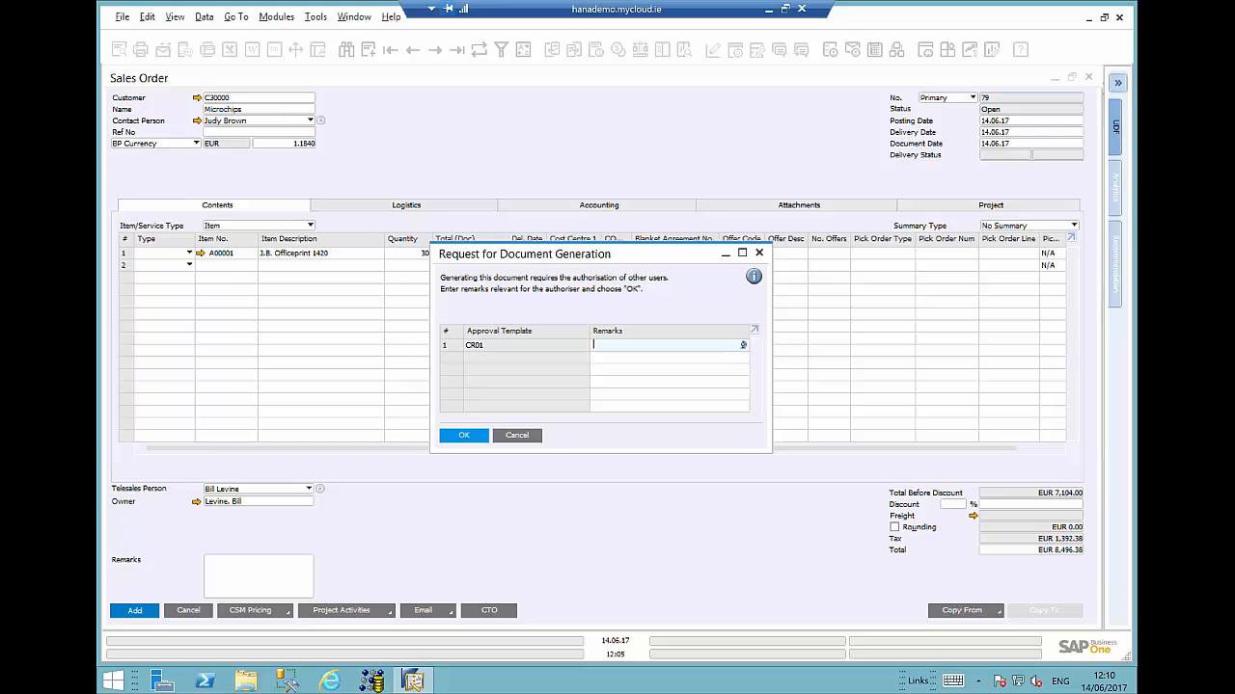
pyautogui.write('Please approve')
pyautogui.click(462, 435)
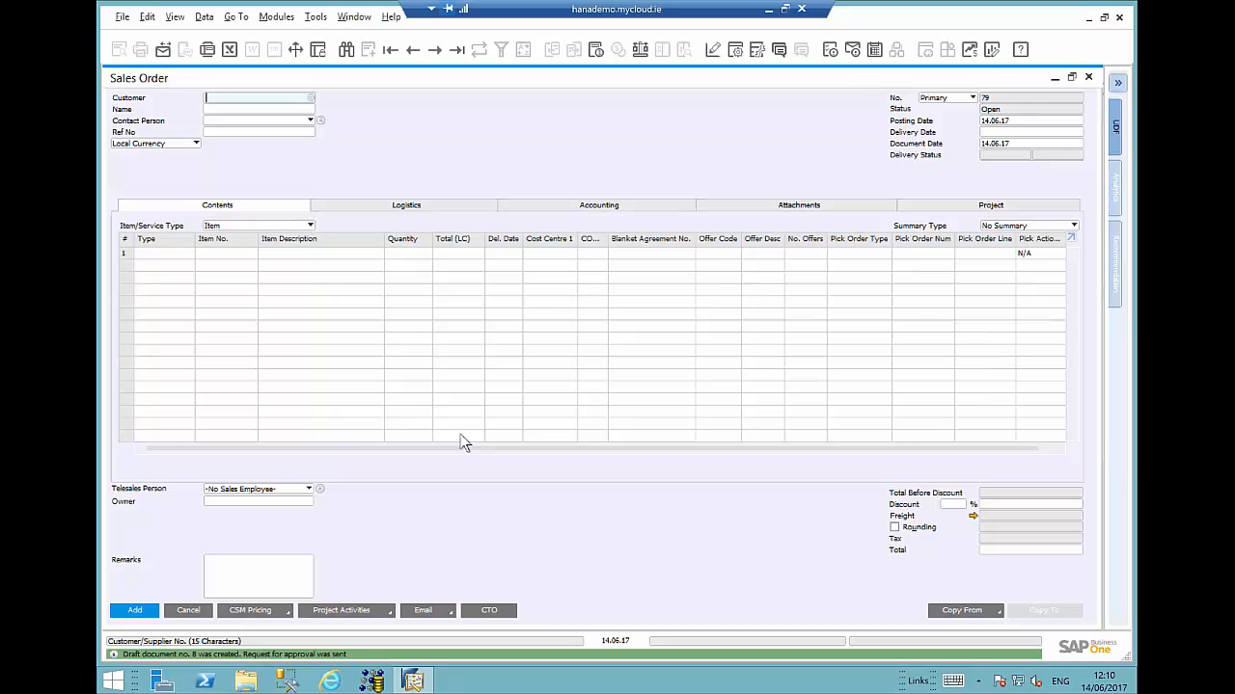
# - Close the sales order and business partner windows and open the approval request message from Messages and Alerts
pyautogui.click(1089, 78)
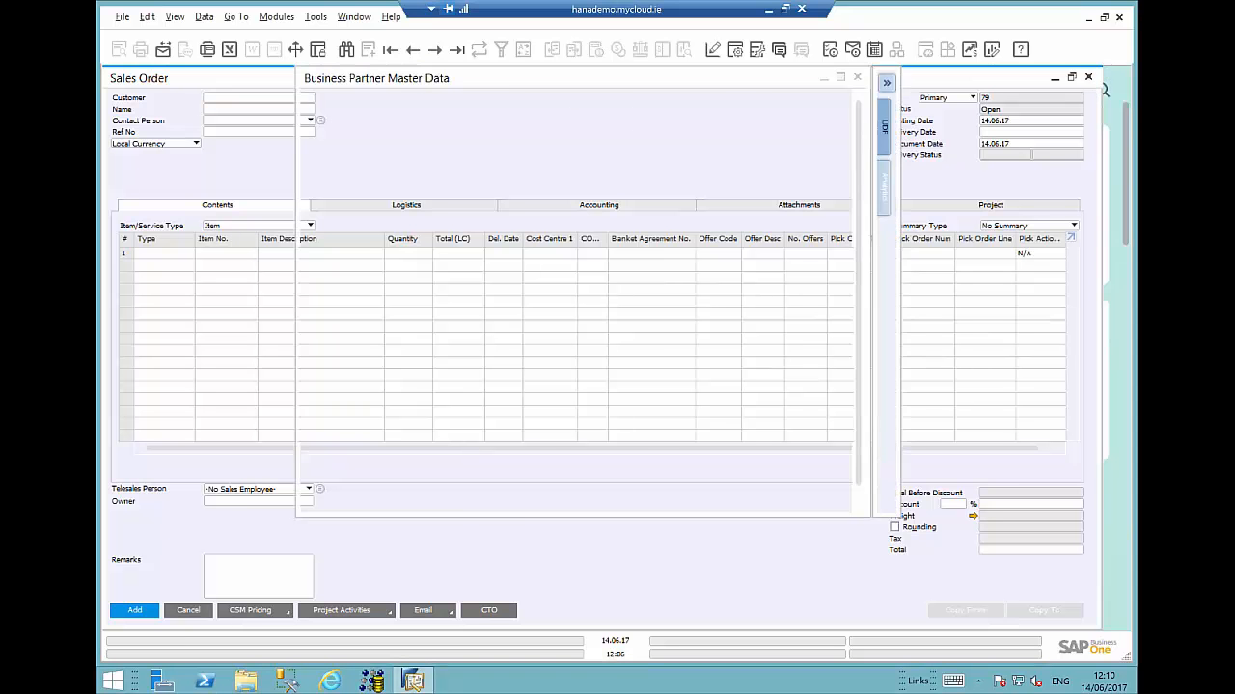
pyautogui.click(857, 79)
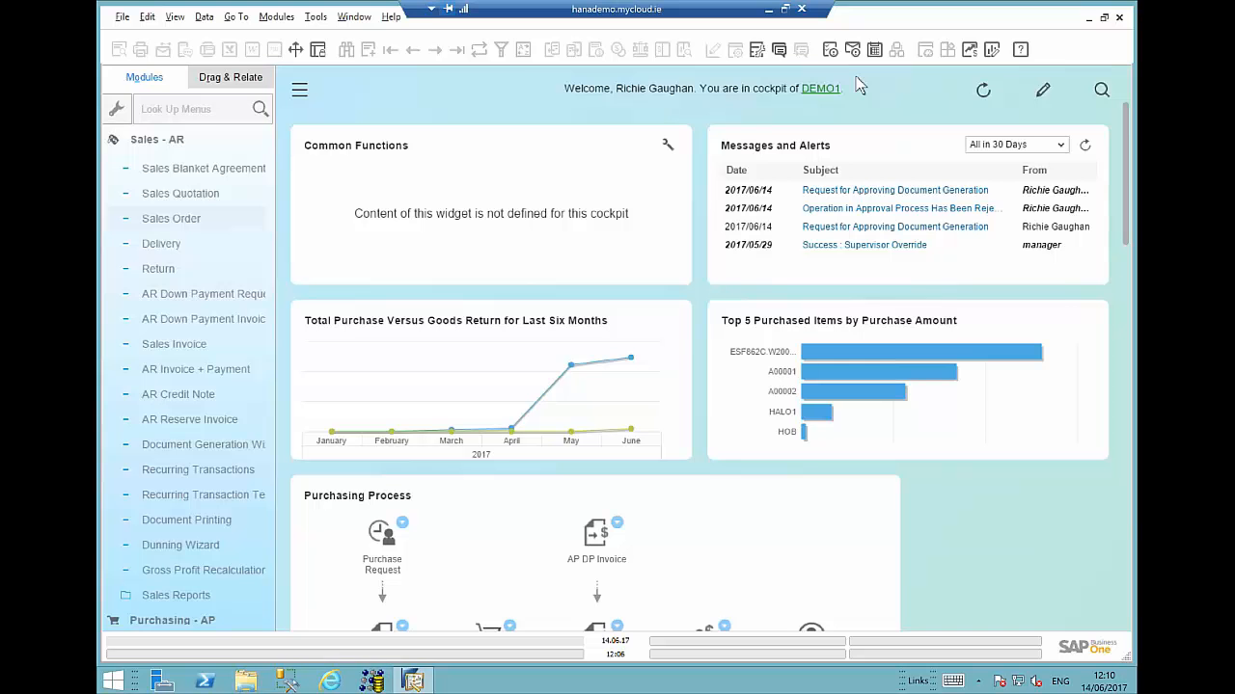
pyautogui.click(895, 190)
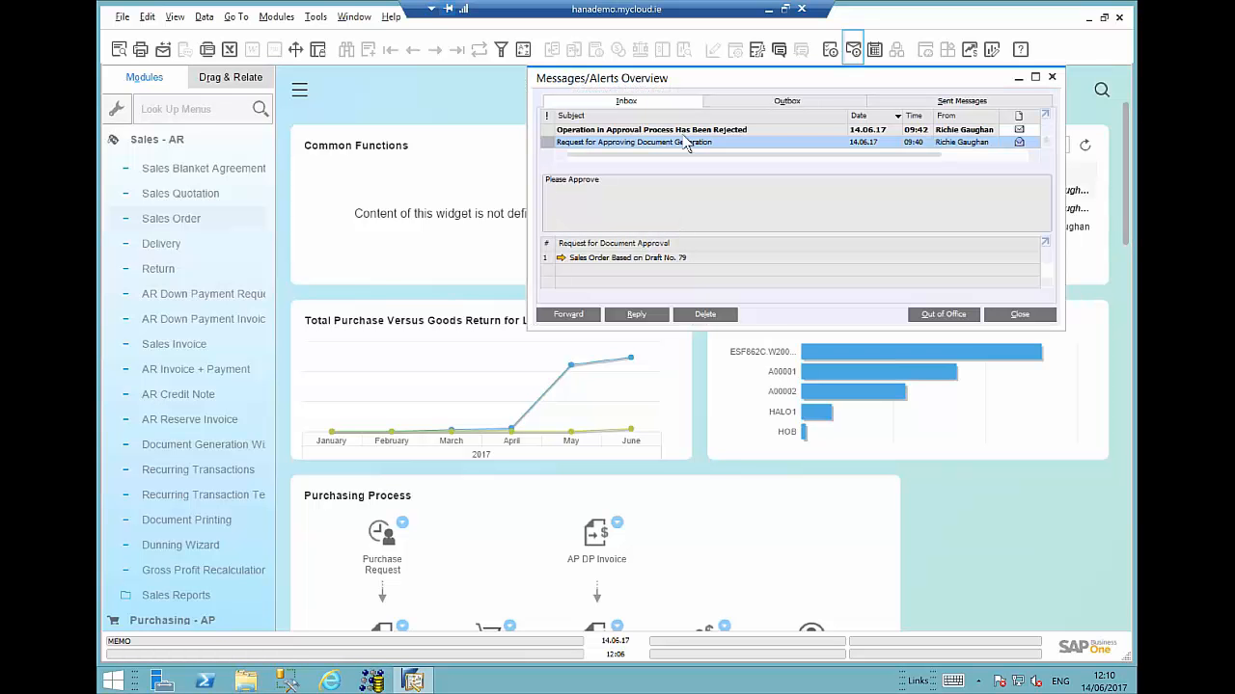
# - Open the generation approval request and inspect its sales order draft 79
pyautogui.click(561, 258)
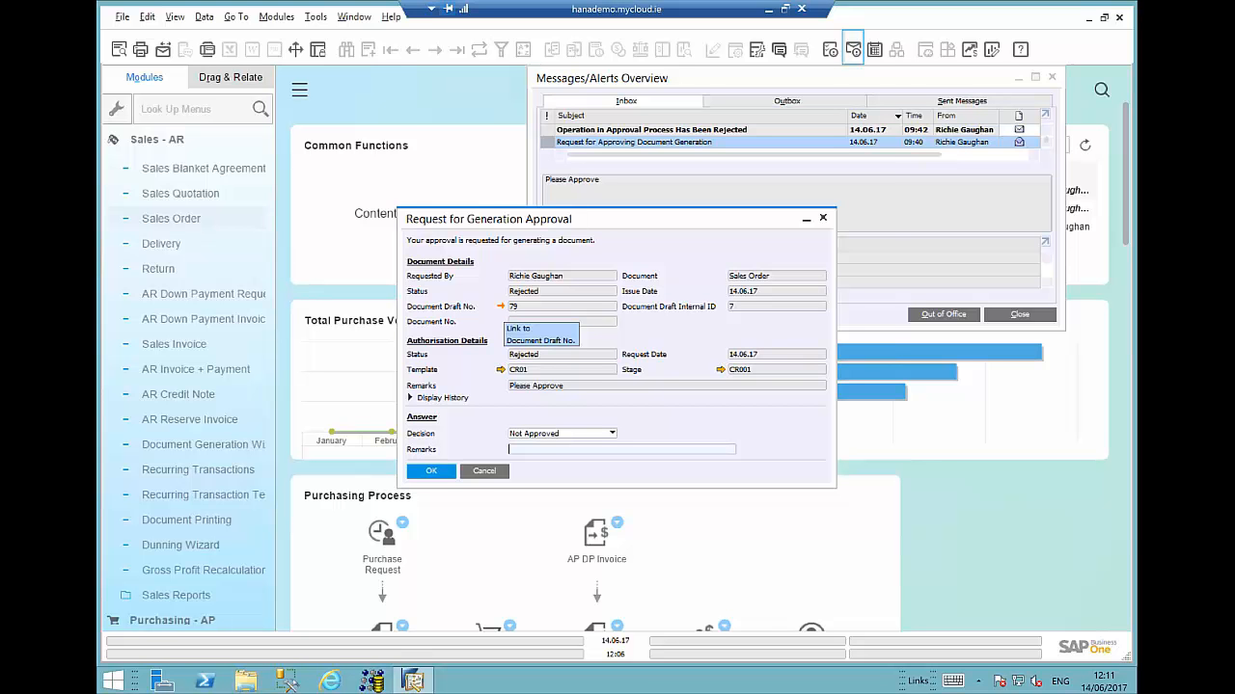
pyautogui.click(501, 307)
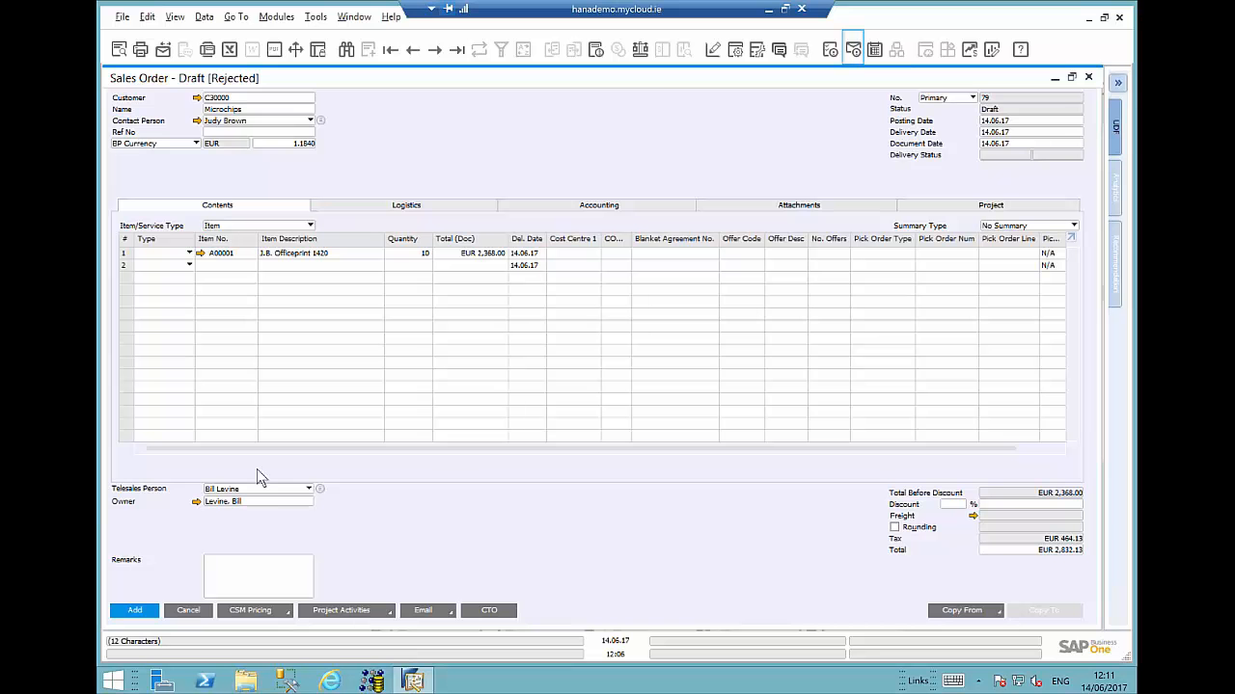
pyautogui.click(188, 612)
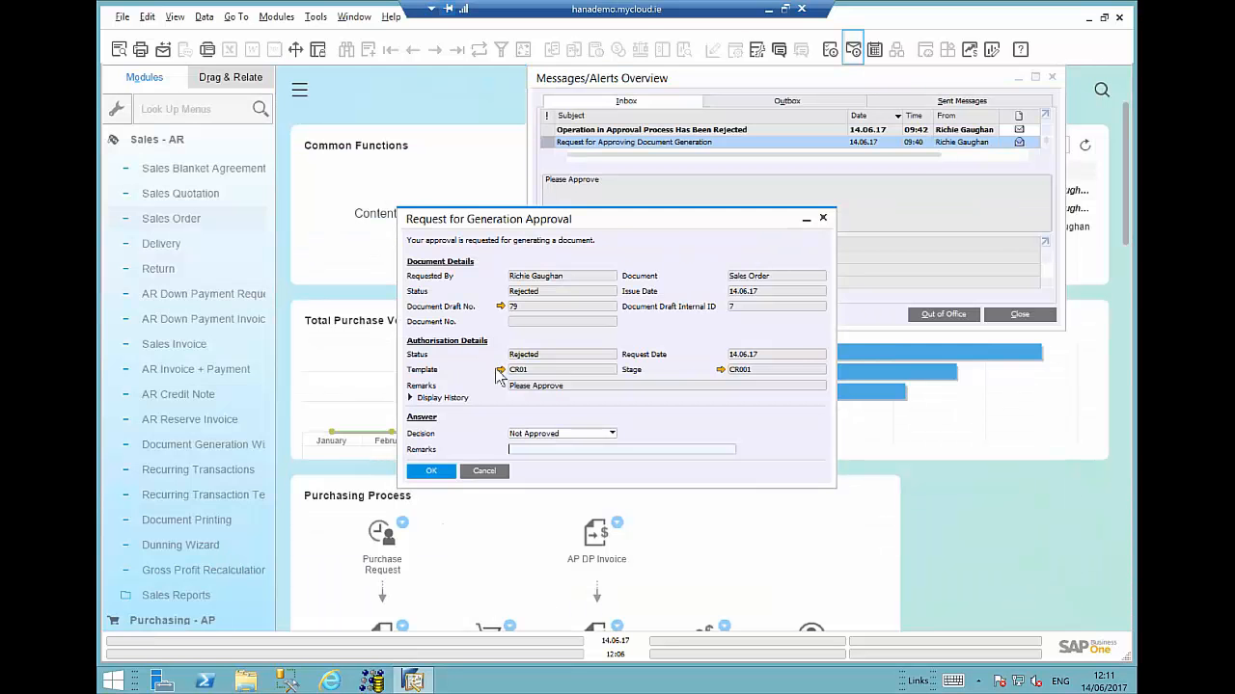
# - Inspect the CR01 approval template's documents, stages, CR001 stage authorisers and terms
pyautogui.click(500, 371)
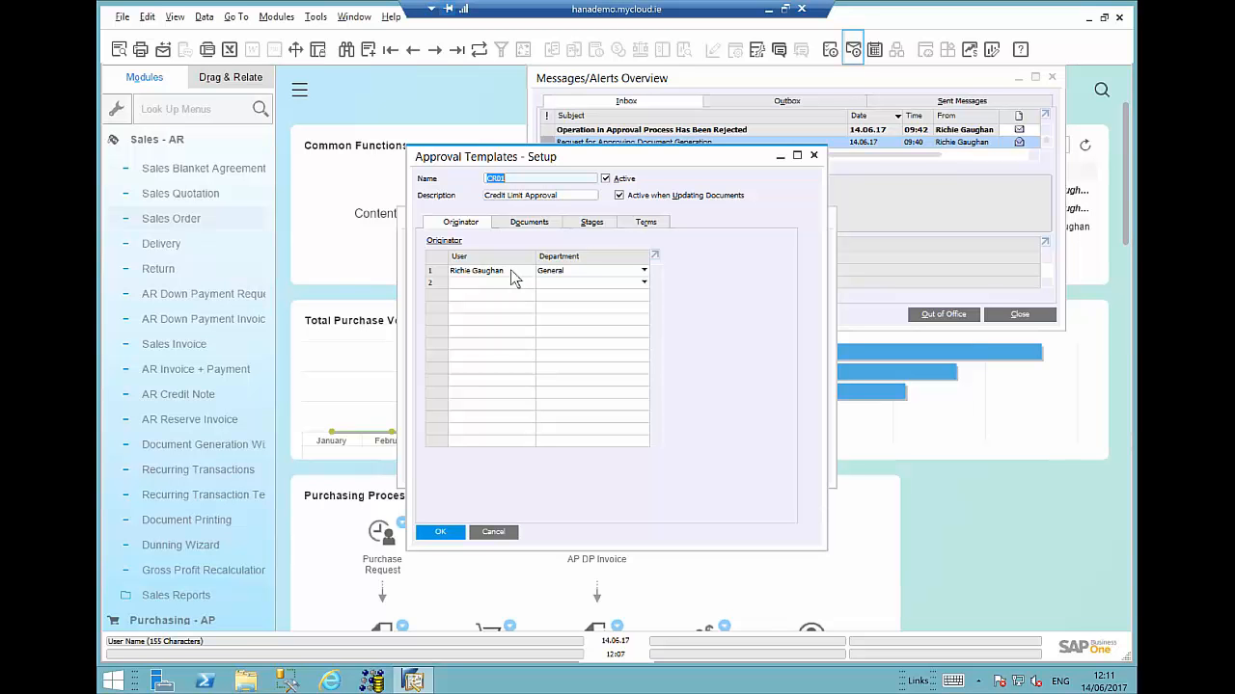
pyautogui.click(530, 225)
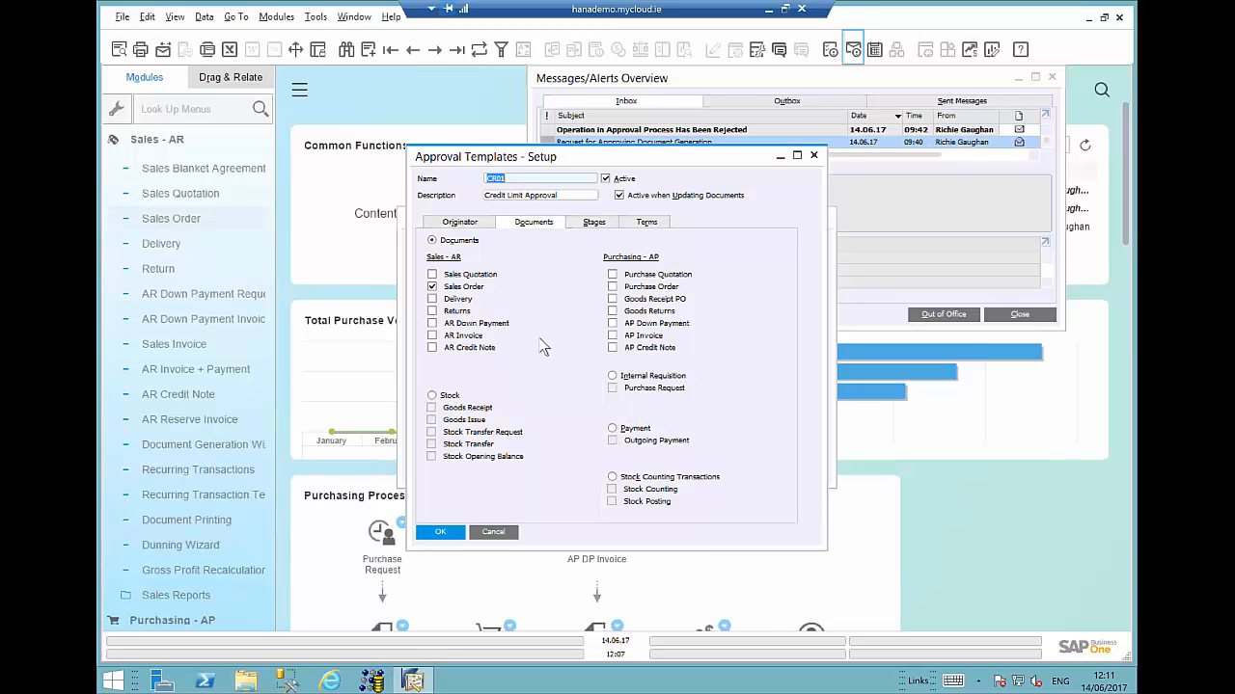
pyautogui.click(588, 228)
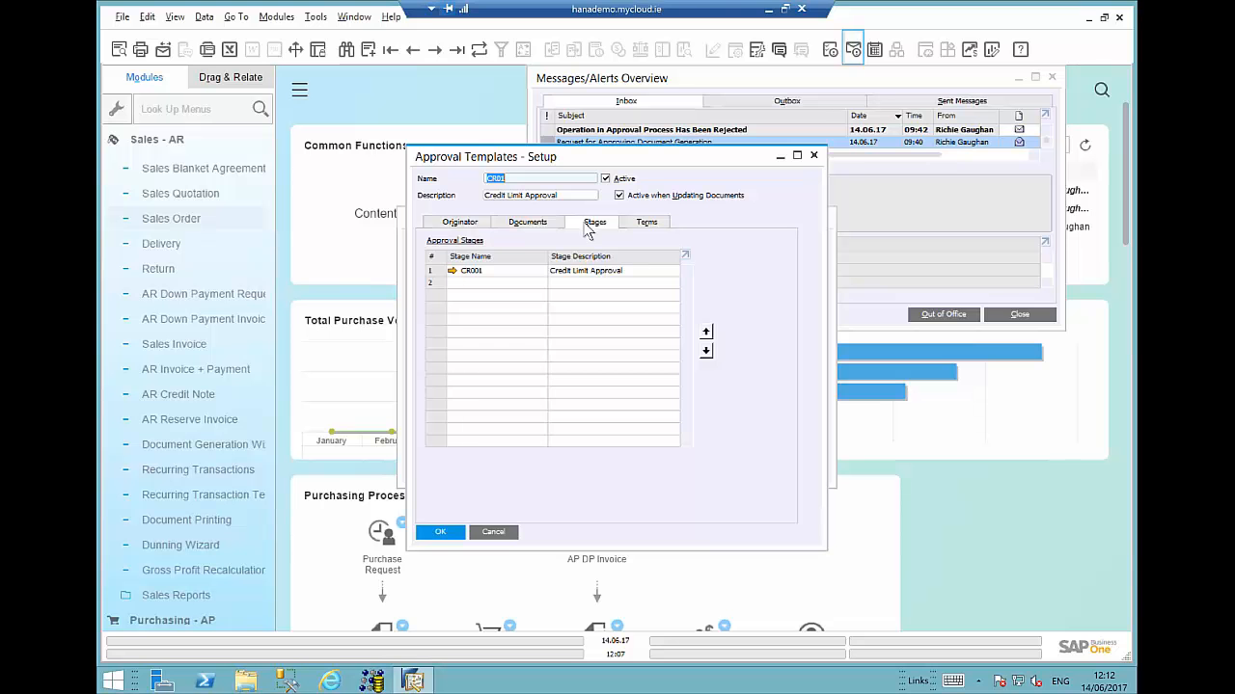
pyautogui.click(452, 270)
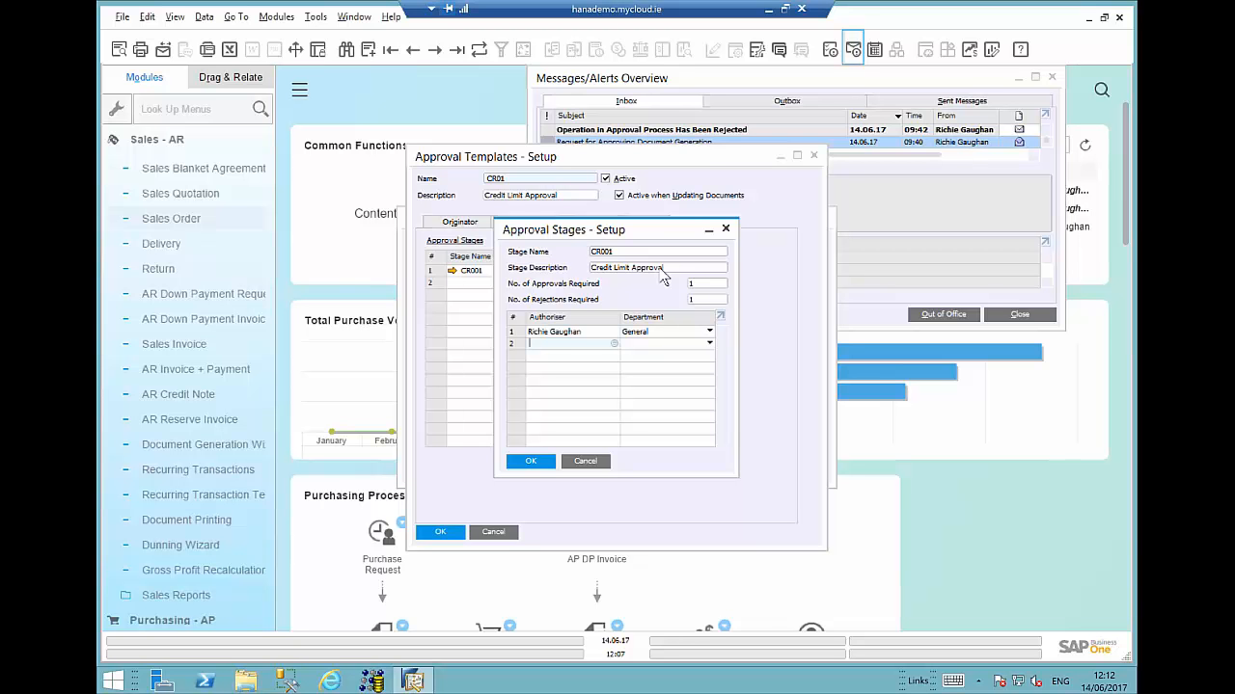
pyautogui.click(584, 462)
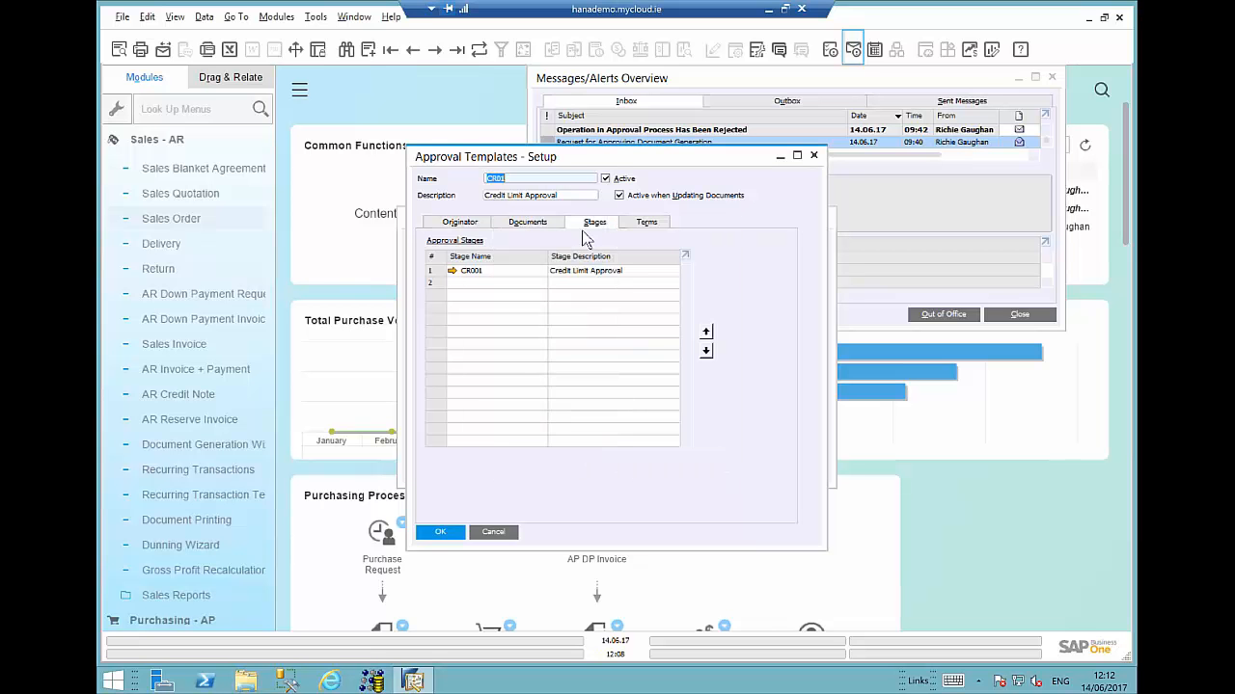
pyautogui.click(648, 226)
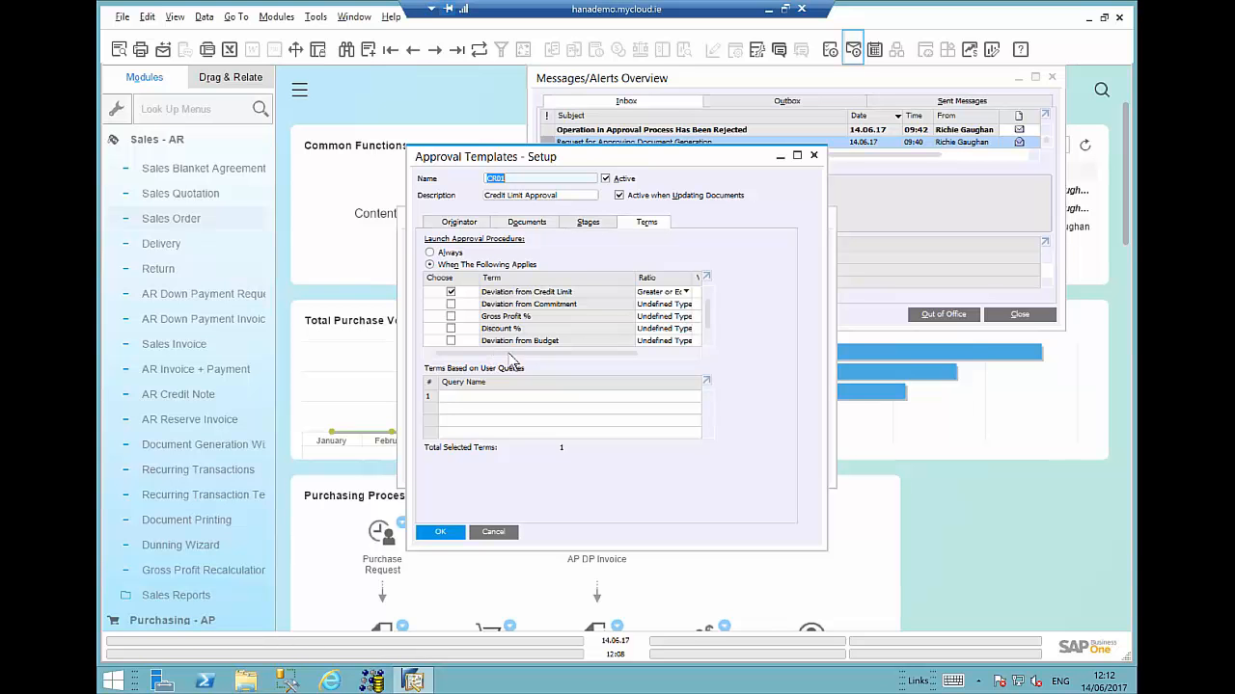
pyautogui.moveTo(525, 353); pyautogui.dragTo(581, 352)
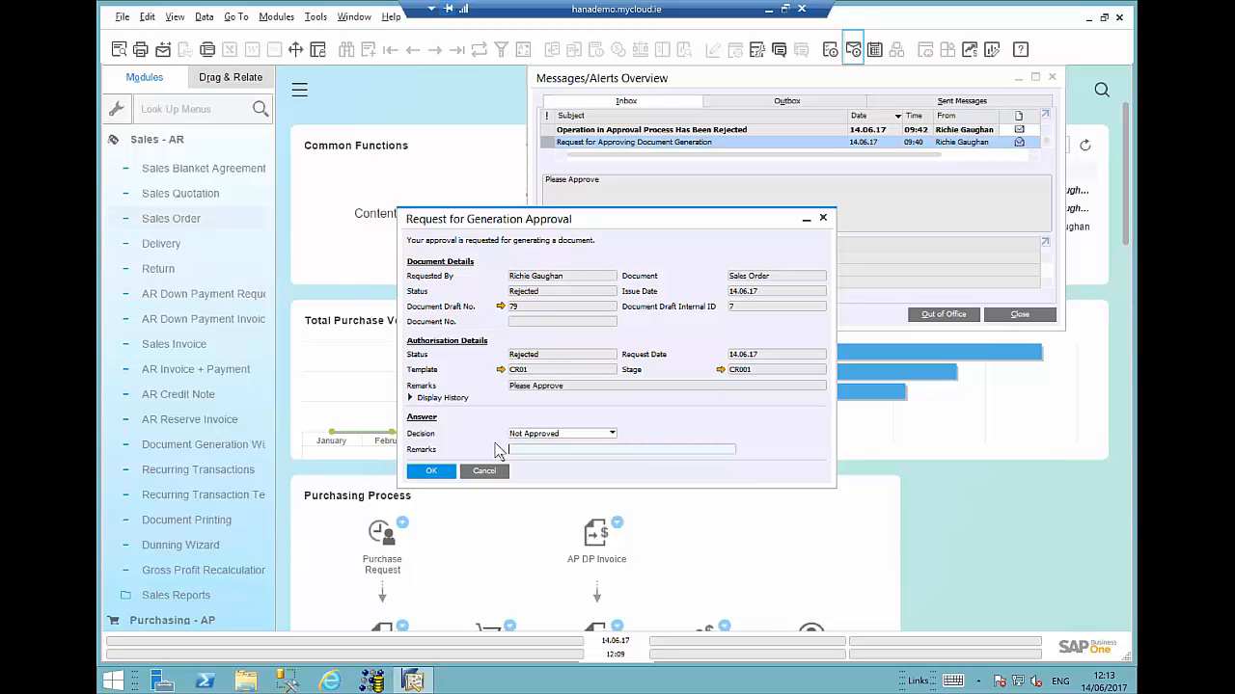
# - Review the approval decision options, cancel the request dialog and close the messages overview
pyautogui.click(562, 436)
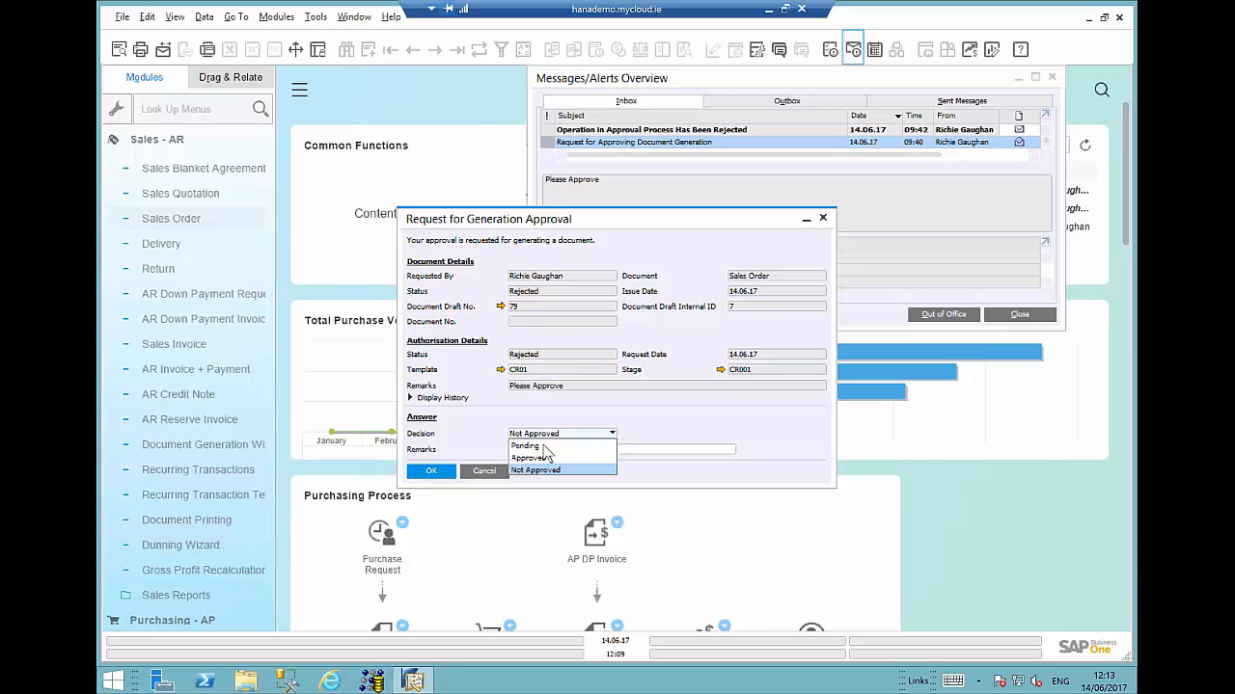
pyautogui.click(648, 423)
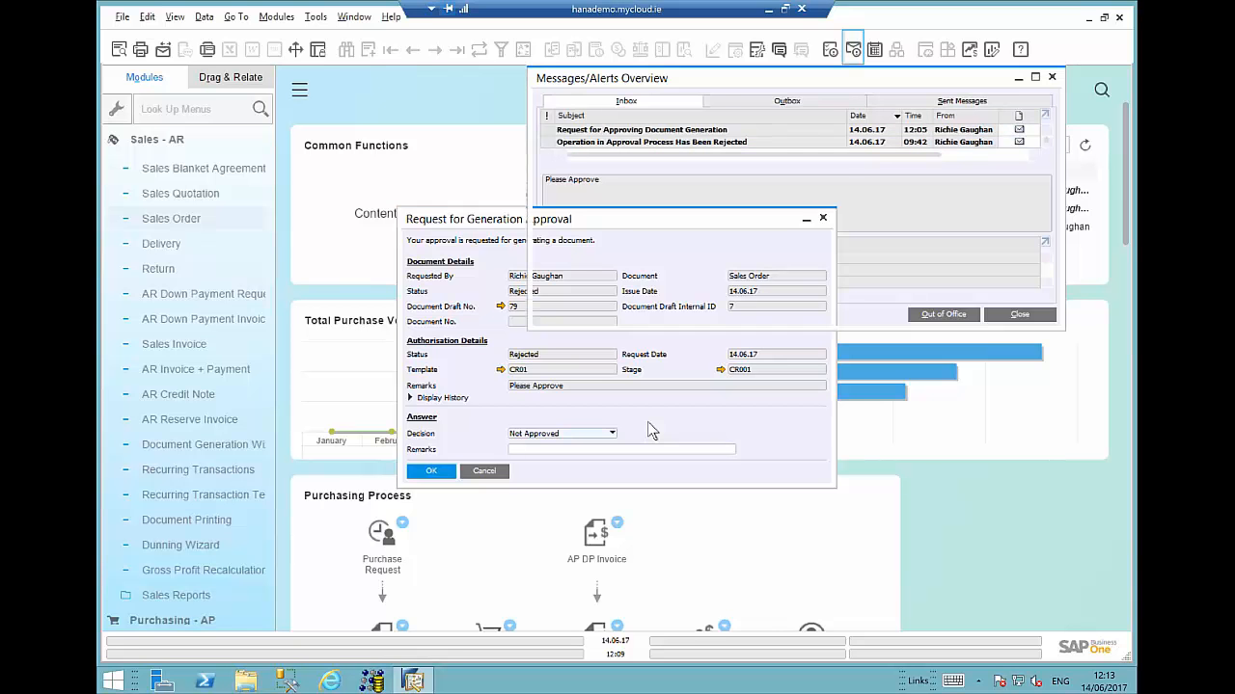
pyautogui.click(485, 471)
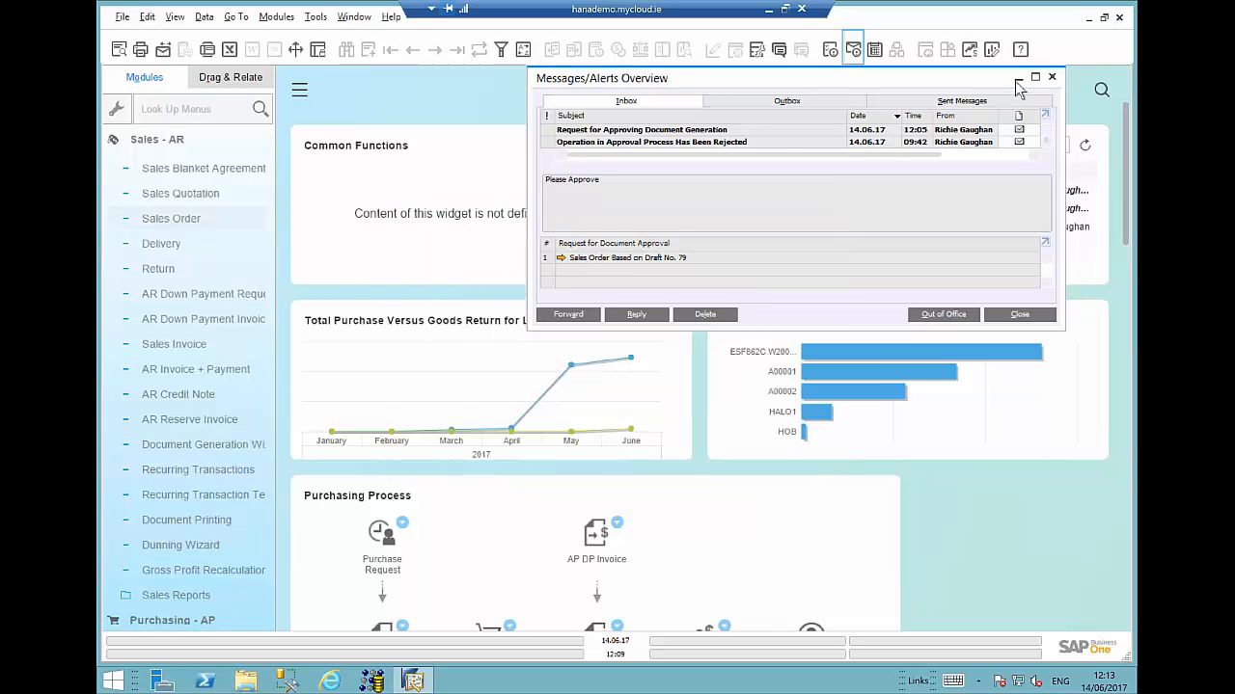
pyautogui.click(1052, 78)
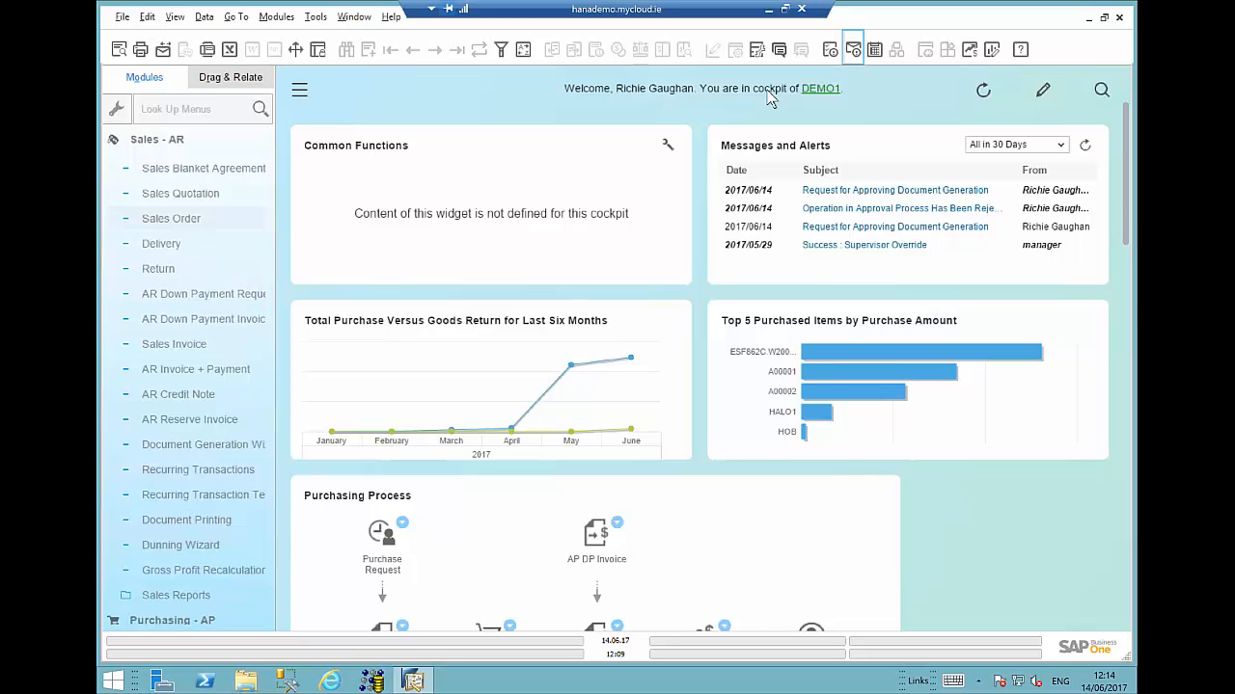
# - Start a new sales invoice for customer Microchips and enter item A00001 on the first line
pyautogui.click(181, 351)
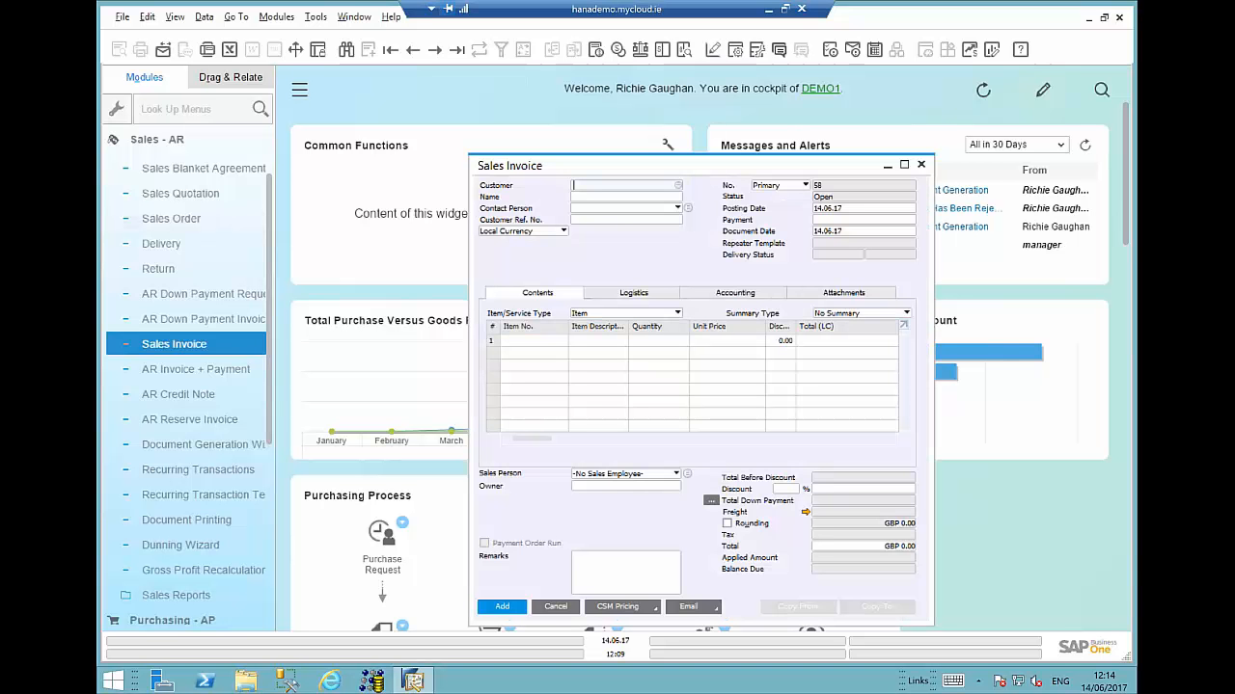
pyautogui.press('Tab')
pyautogui.write('micro')
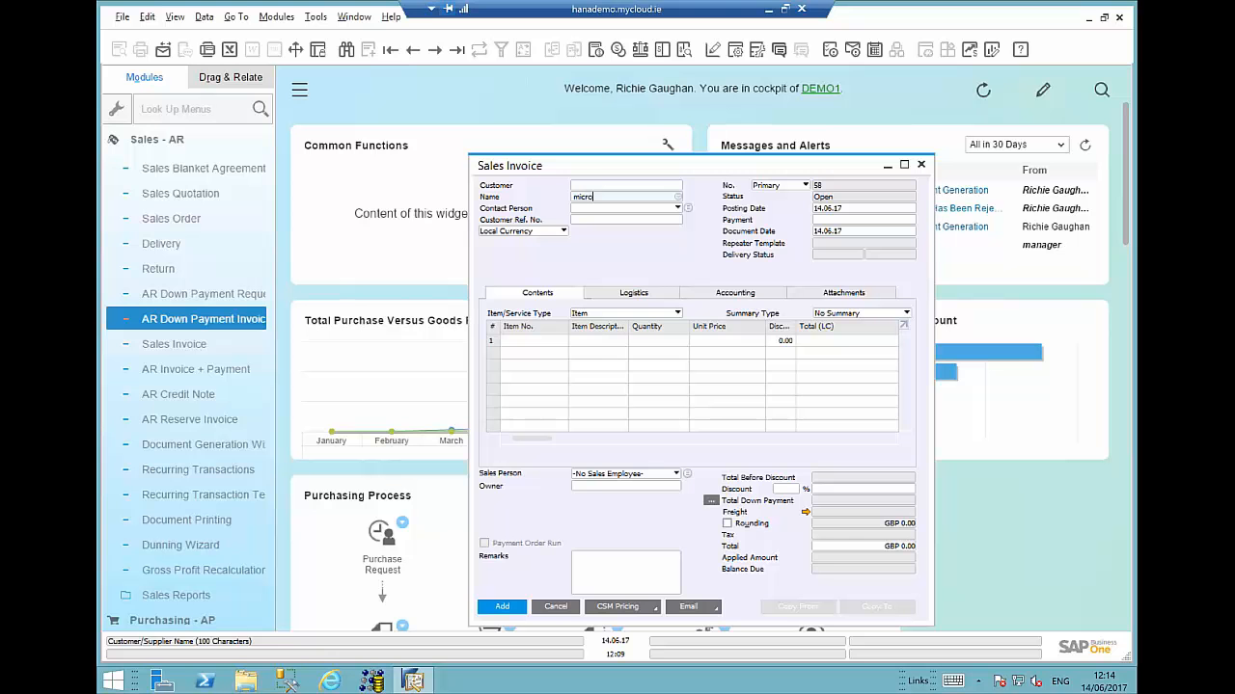
pyautogui.press('Tab')
pyautogui.click(540, 342)
pyautogui.write('A00001')
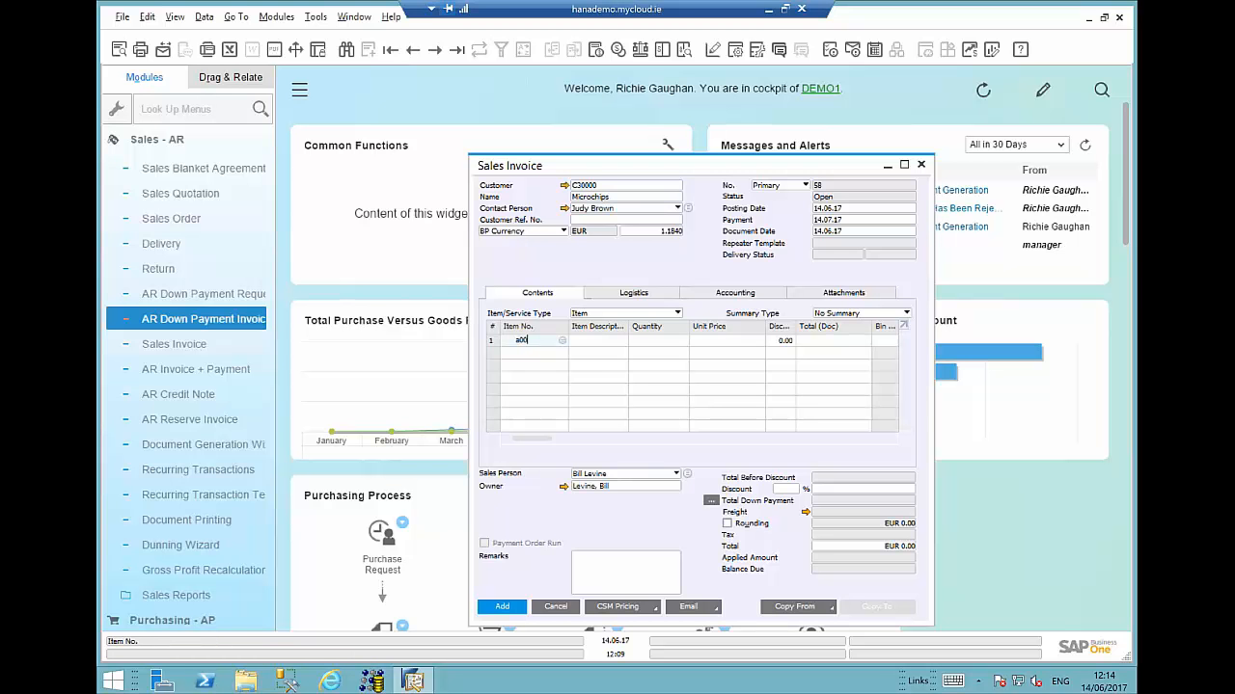
pyautogui.press('Tab')
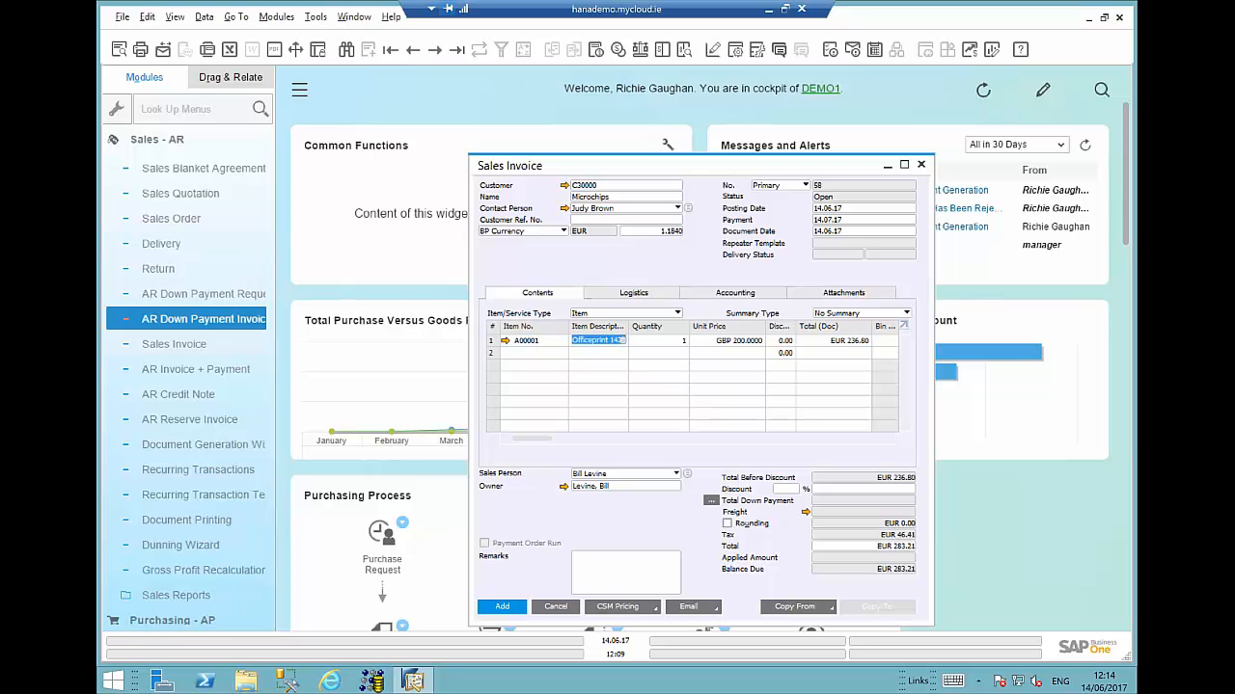
# - Set the line quantity to 30 and add the invoice, continuing past the credit limit warning, then close the invoice window
pyautogui.click(682, 340)
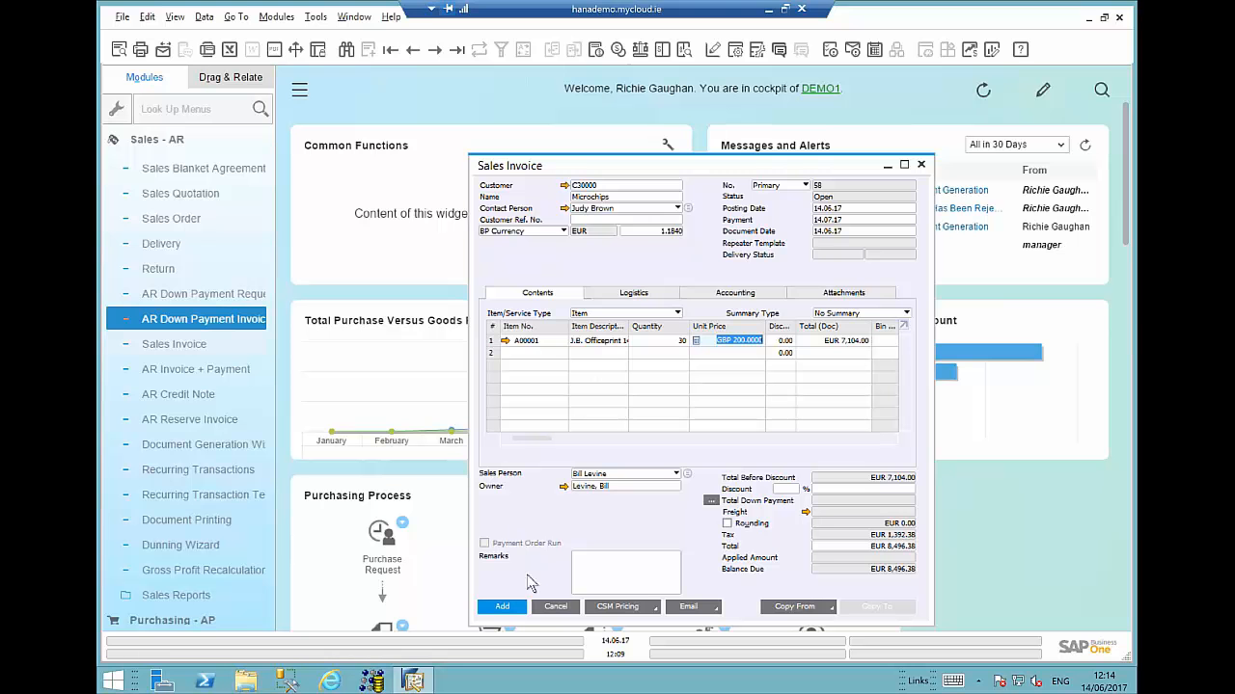
pyautogui.click(502, 608)
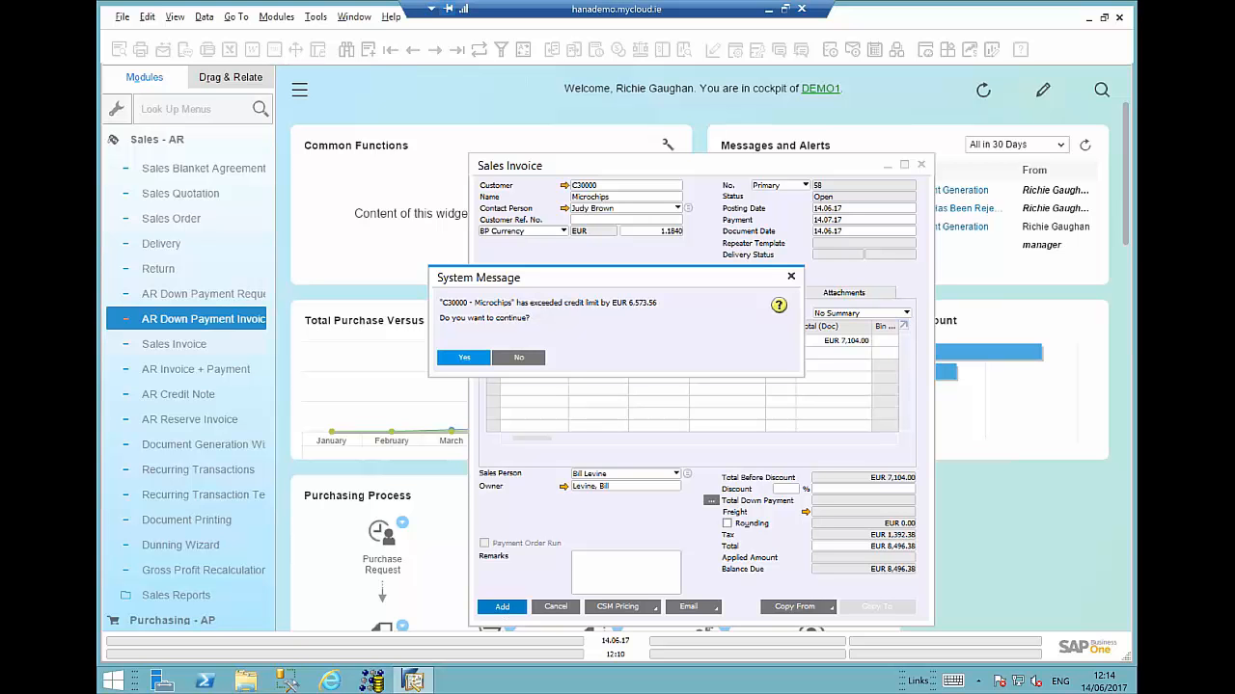
pyautogui.click(461, 359)
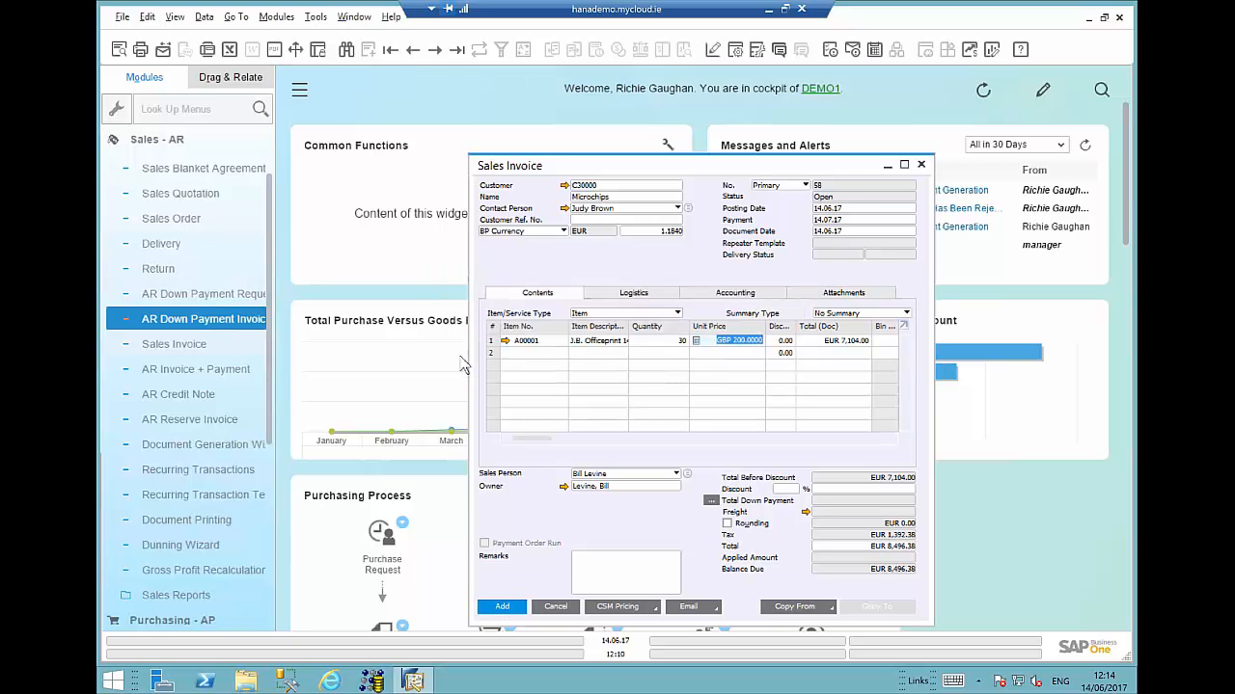
pyautogui.click(463, 359)
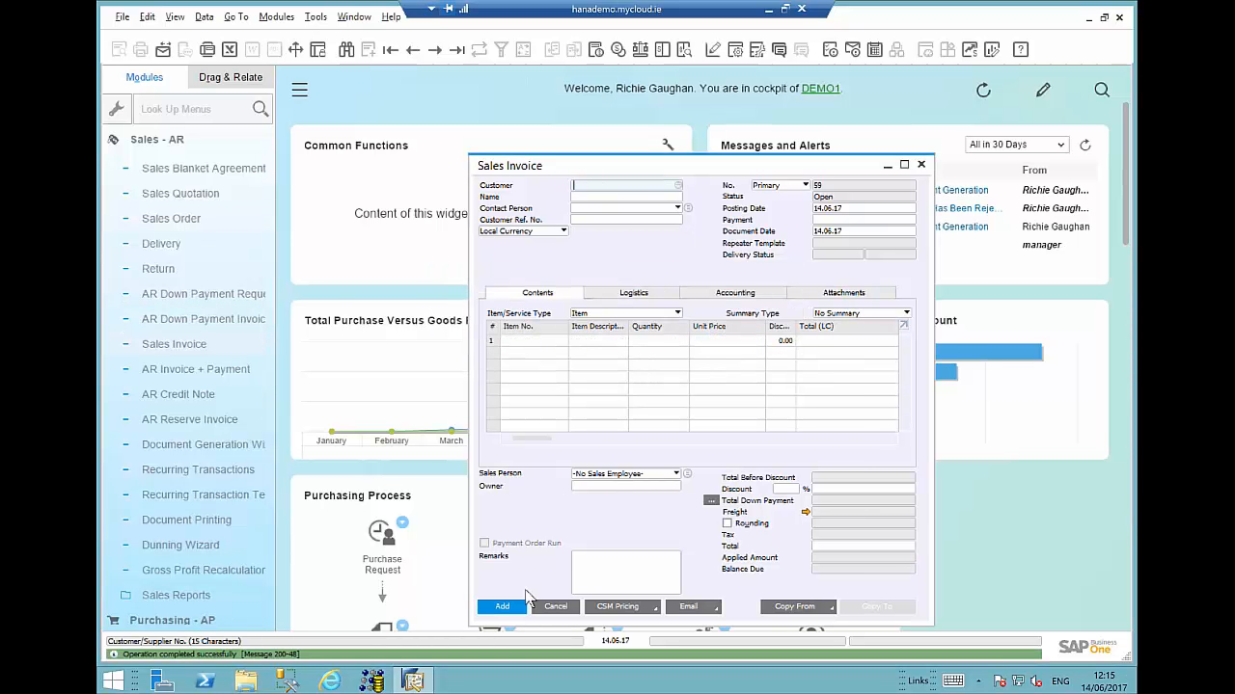
pyautogui.click(557, 607)
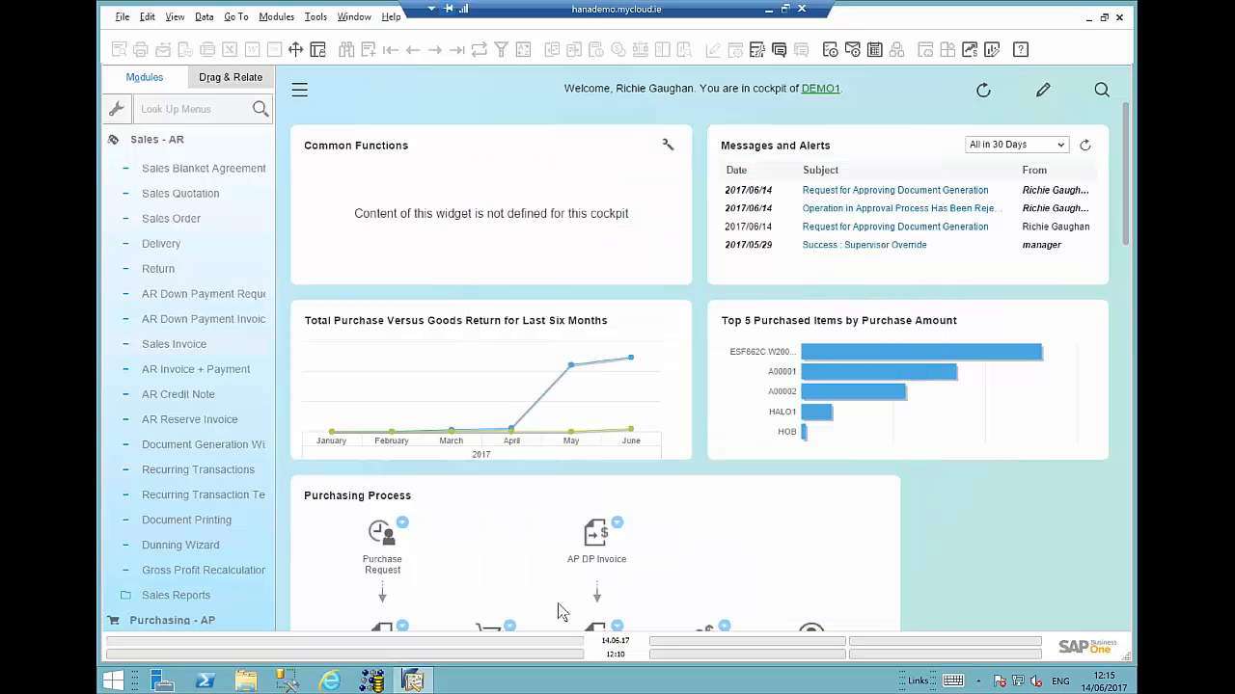
# - Open Business Partner Master Data, search codes matching c4*, open ABC Trading (London) and review its Accounting consolidation settings
pyautogui.click(169, 142)
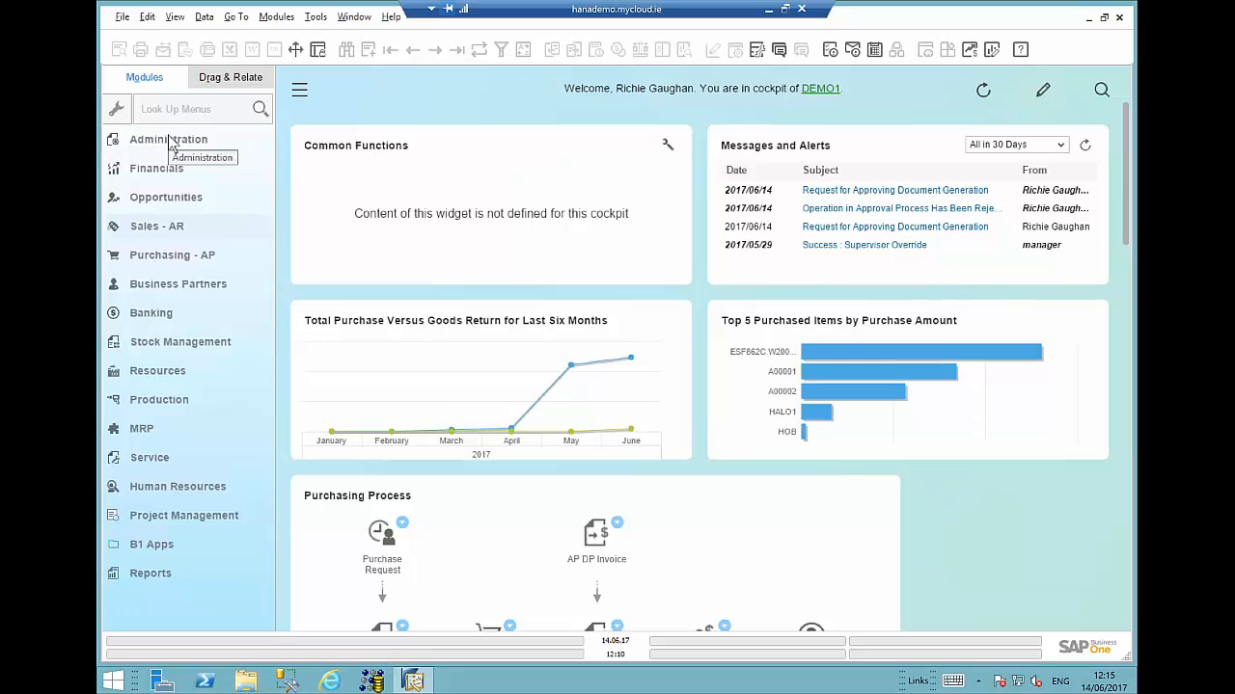
pyautogui.click(154, 285)
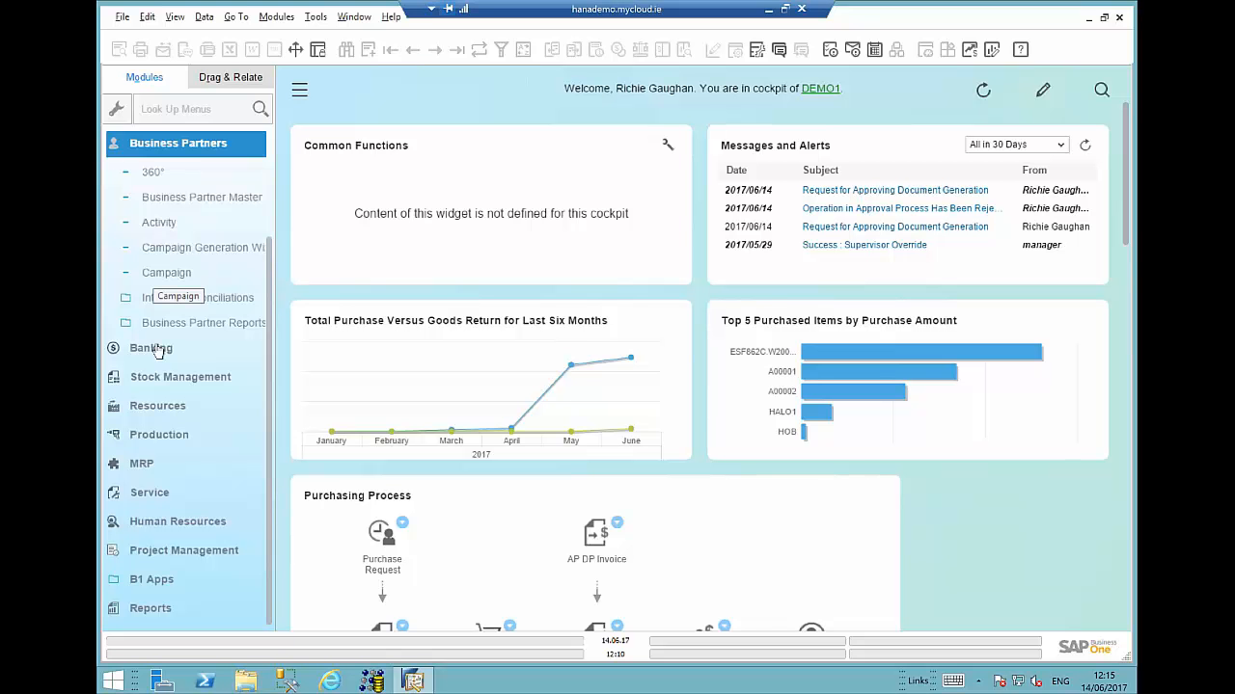
pyautogui.click(211, 222)
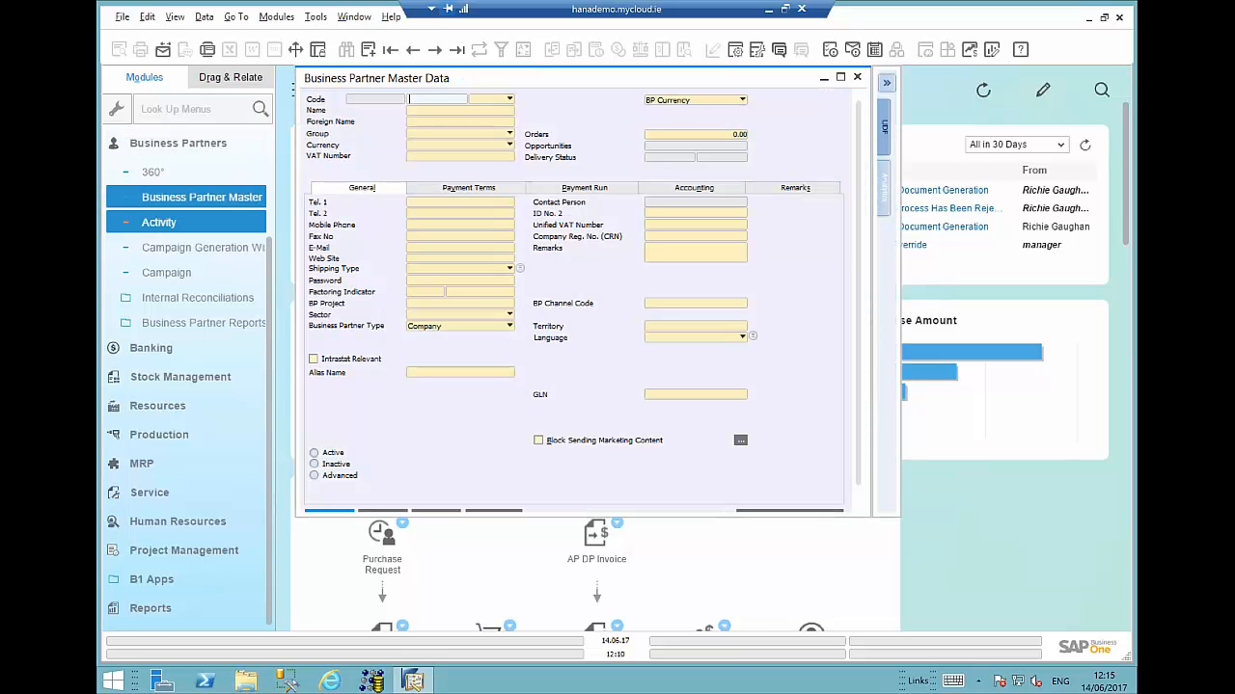
pyautogui.write('4*')
pyautogui.press('Tab')
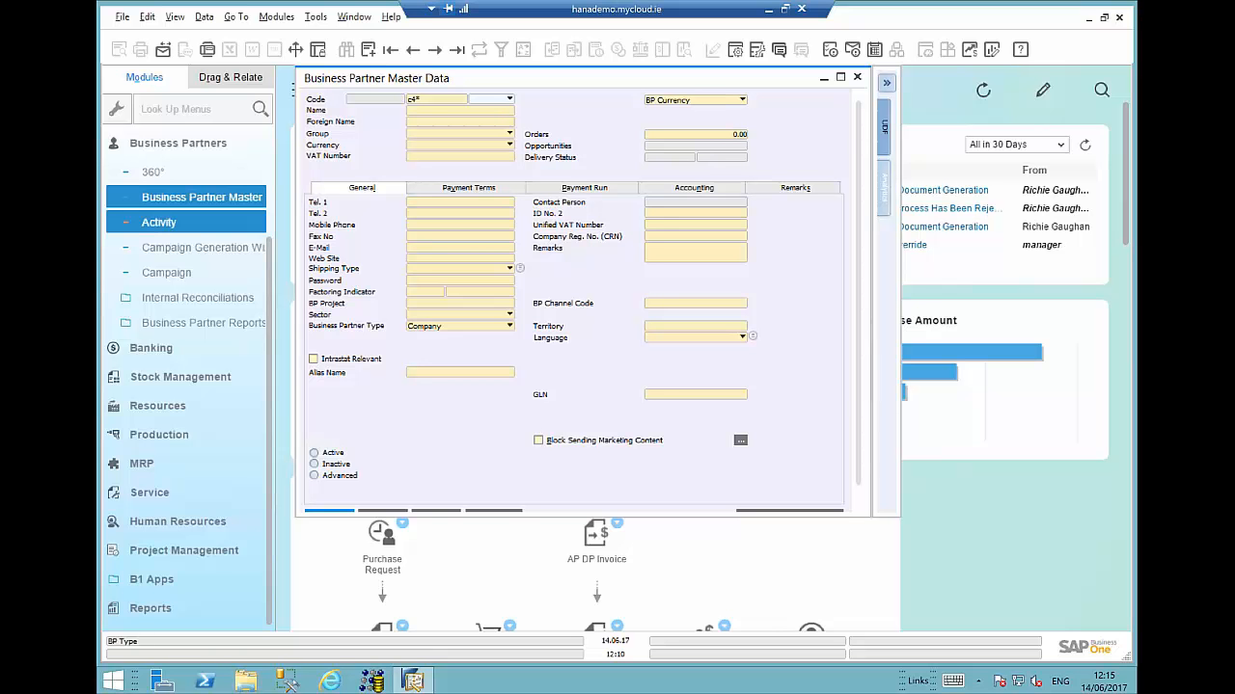
pyautogui.press('Return')
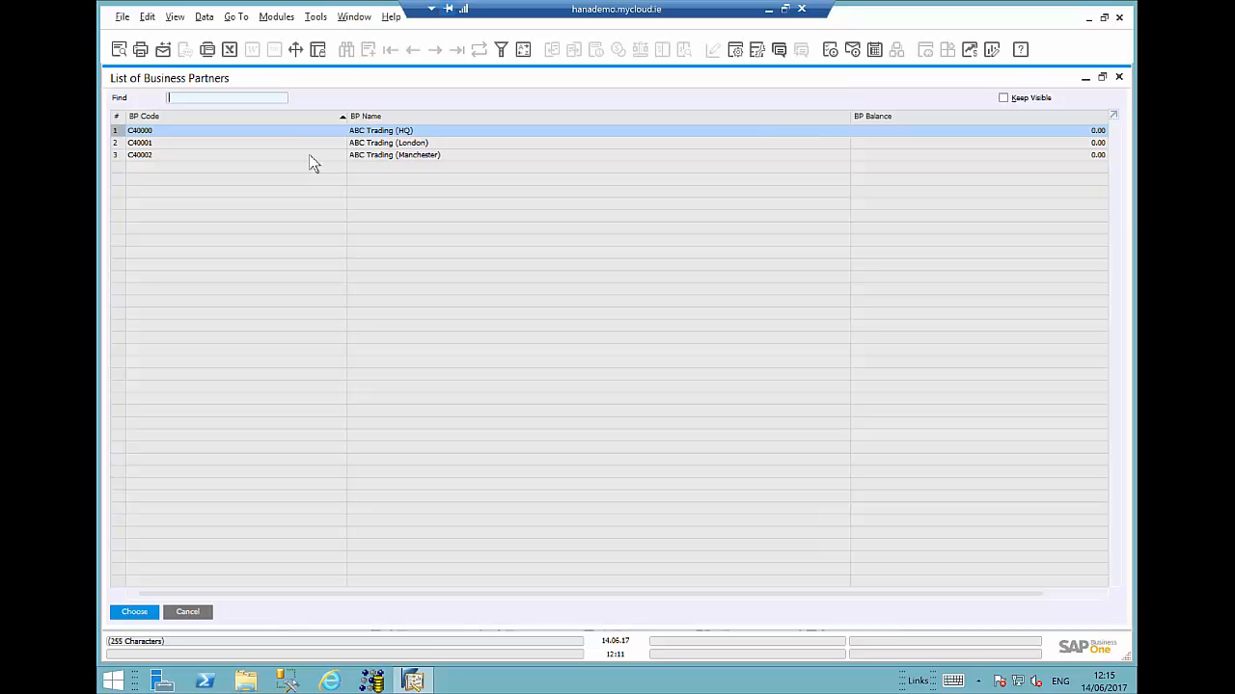
pyautogui.click(450, 143)
pyautogui.doubleClick(451, 143)
pyautogui.click(651, 189)
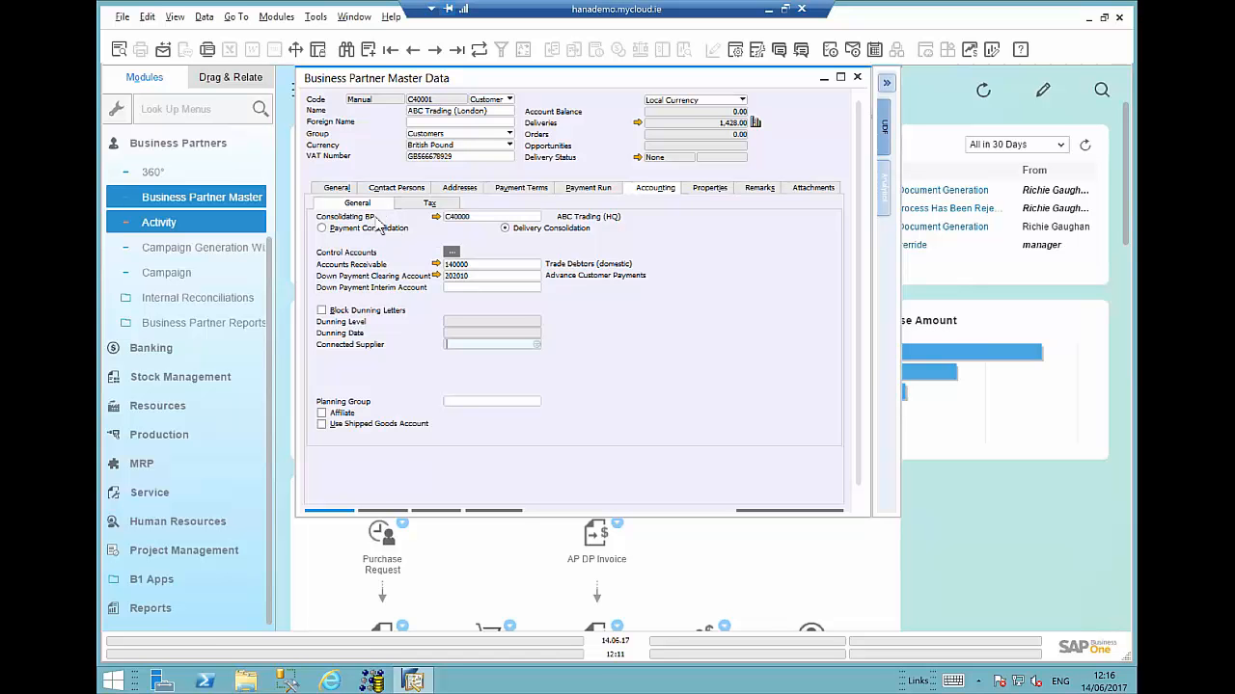
pyautogui.click(504, 228)
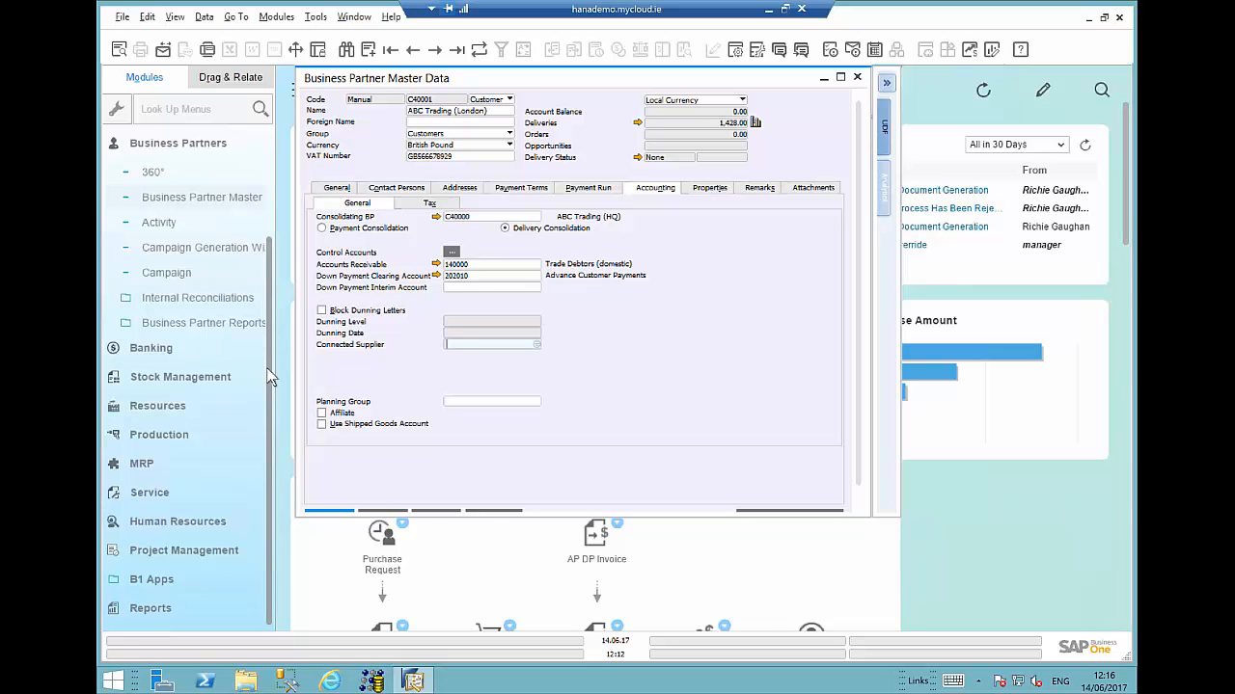
# - Open a new sales order and select customer ABC Trading (London) from the business partner list
pyautogui.scroll(5, 183, 232)
pyautogui.click(163, 221)
pyautogui.click(189, 219)
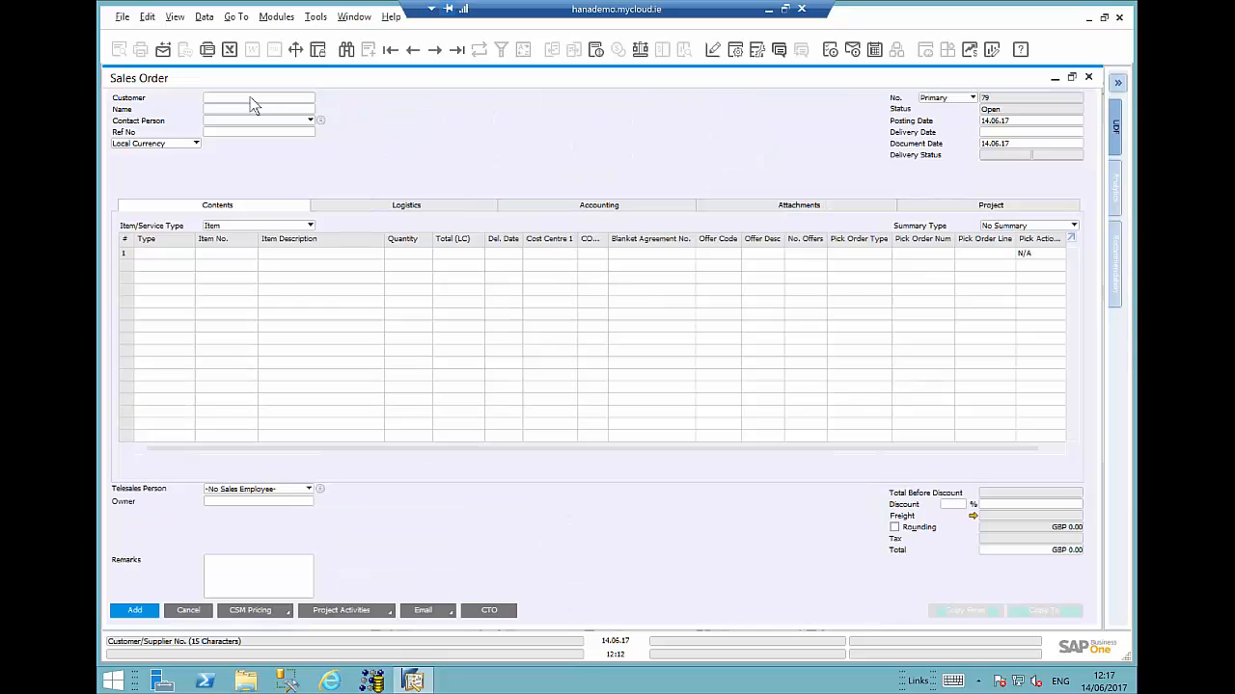
pyautogui.click(234, 111)
pyautogui.write('abc')
pyautogui.press('Tab')
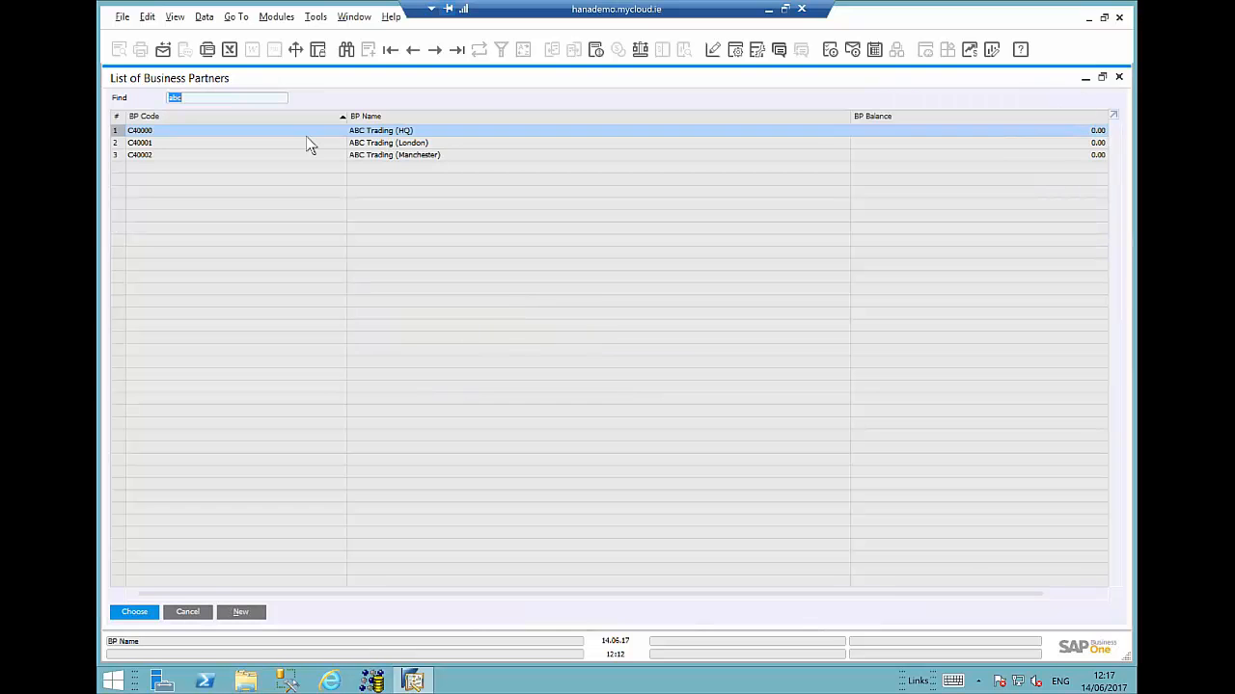
pyautogui.click(306, 141)
pyautogui.doubleClick(306, 142)
# - Add item A00001 with quantity 2 to the sales order
pyautogui.click(226, 253)
pyautogui.write('A00001')
pyautogui.press('Tab')
pyautogui.click(410, 253)
pyautogui.write('2')
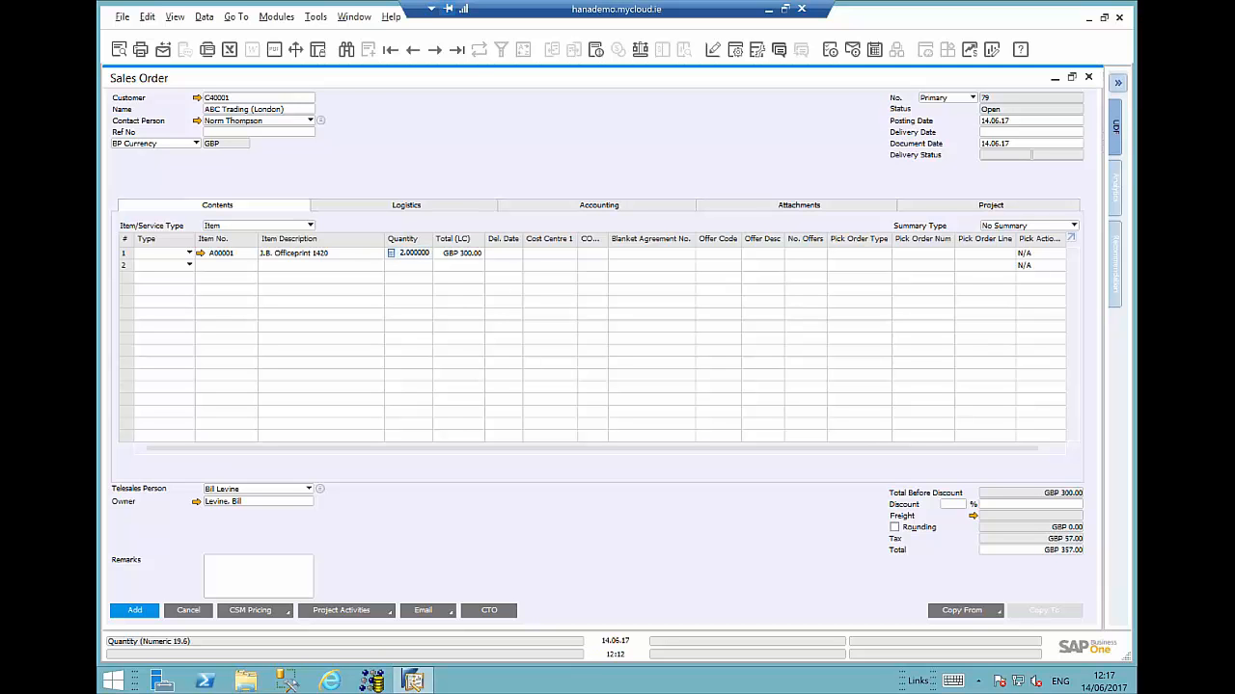
pyautogui.press('Tab')
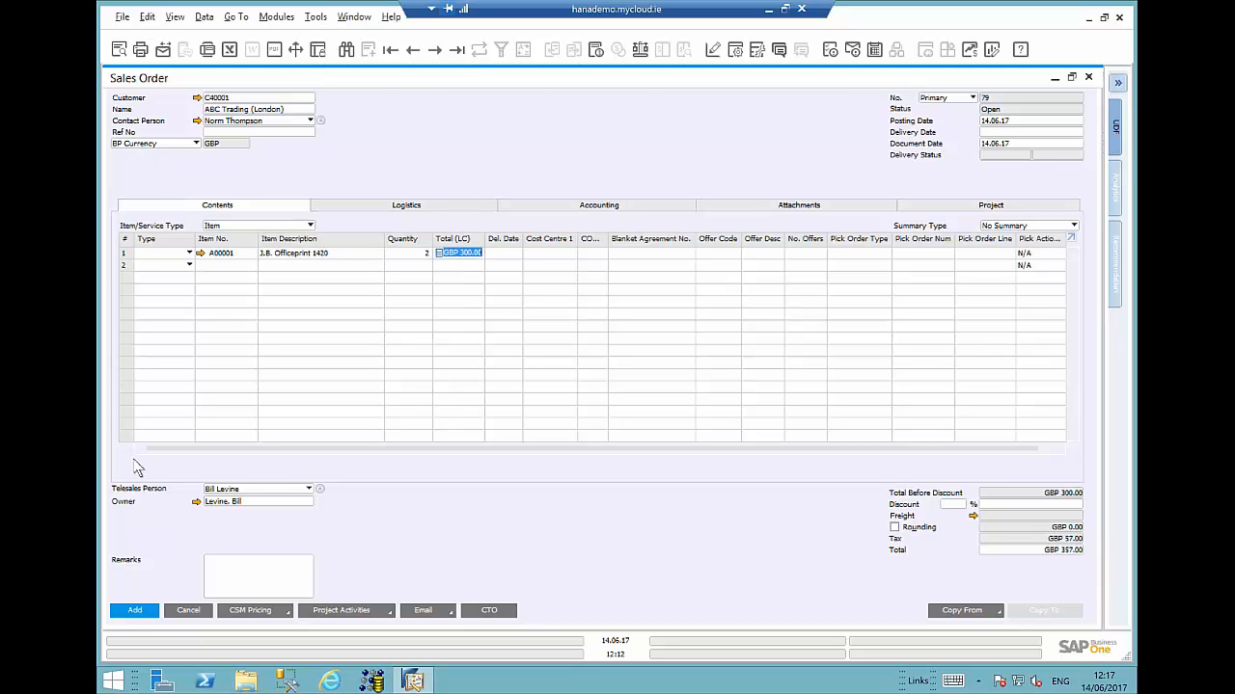
# - Try to add the sales order with delivery date 14.06.17 applied to all rows, then cancel the approval request and the order
pyautogui.click(135, 610)
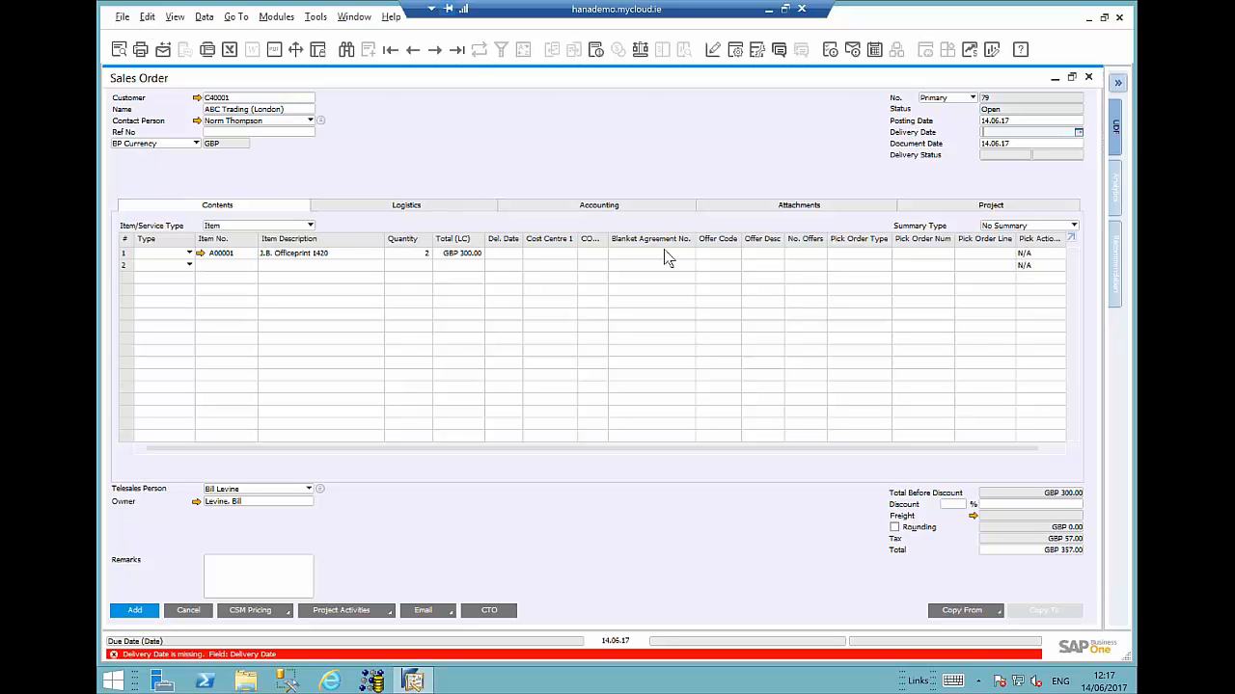
pyautogui.write('14.06.17')
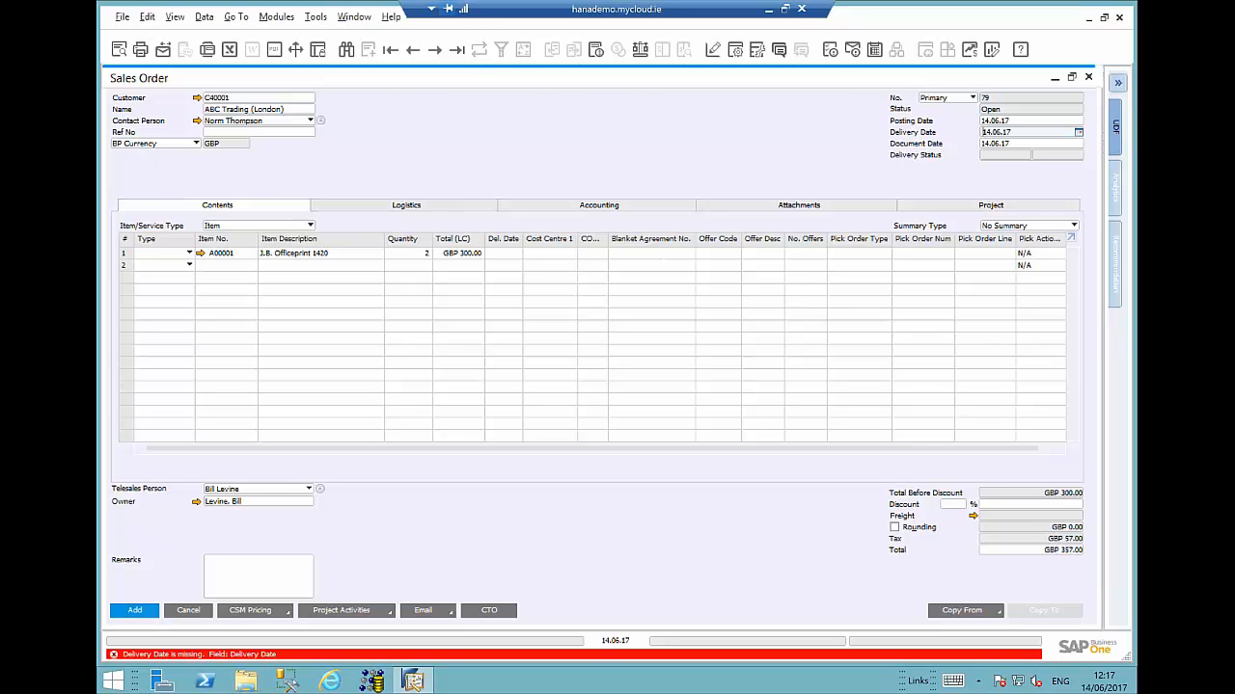
pyautogui.press('Tab')
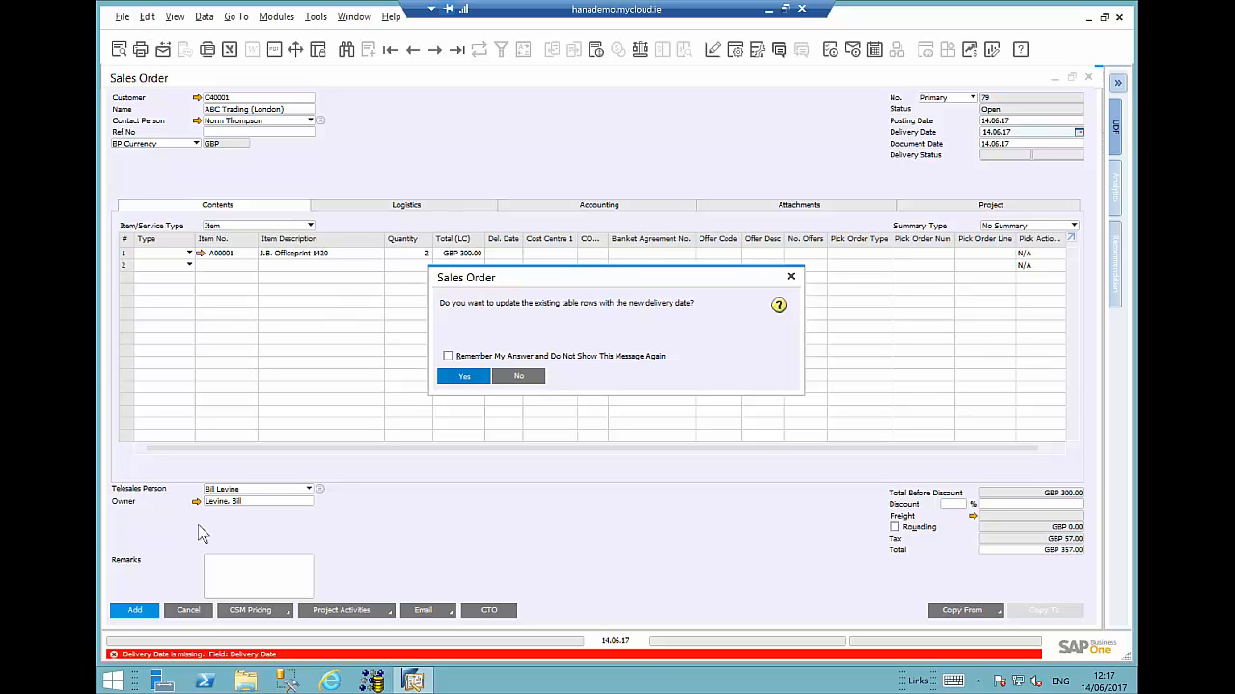
pyautogui.press('Return')
pyautogui.press('Return')
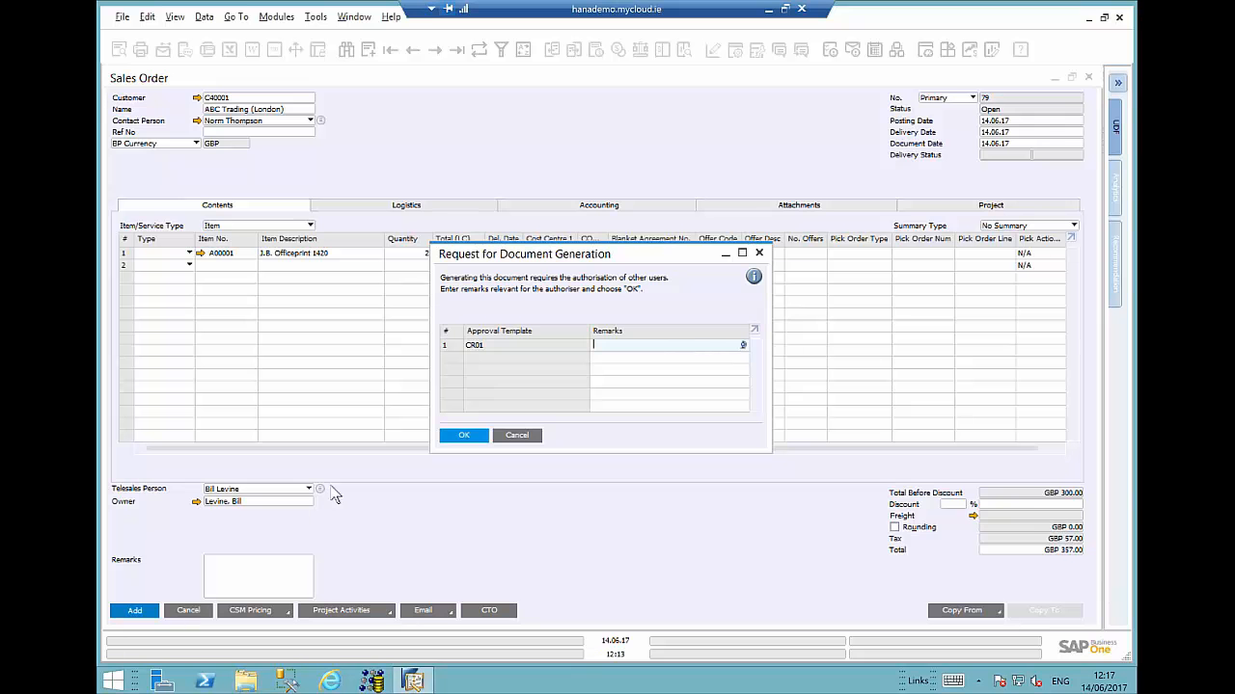
pyautogui.click(518, 436)
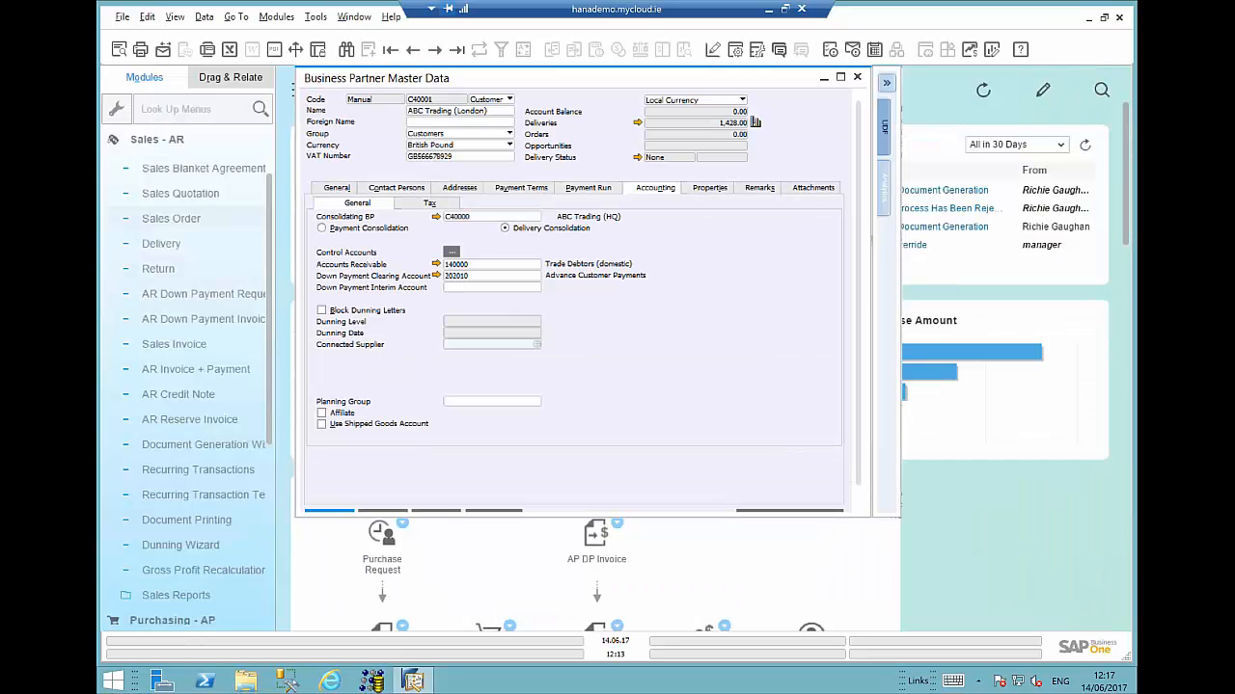
pyautogui.click(157, 140)
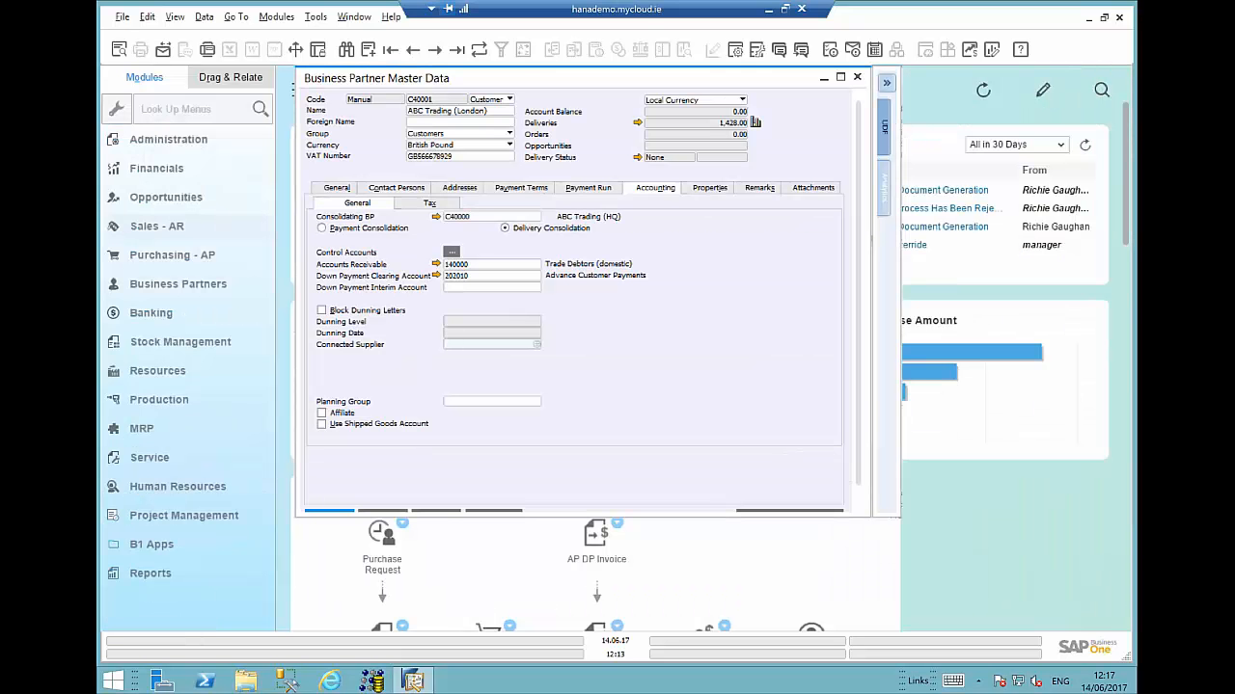
pyautogui.click(154, 139)
pyautogui.click(173, 320)
pyautogui.click(184, 350)
pyautogui.click(200, 368)
pyautogui.click(177, 319)
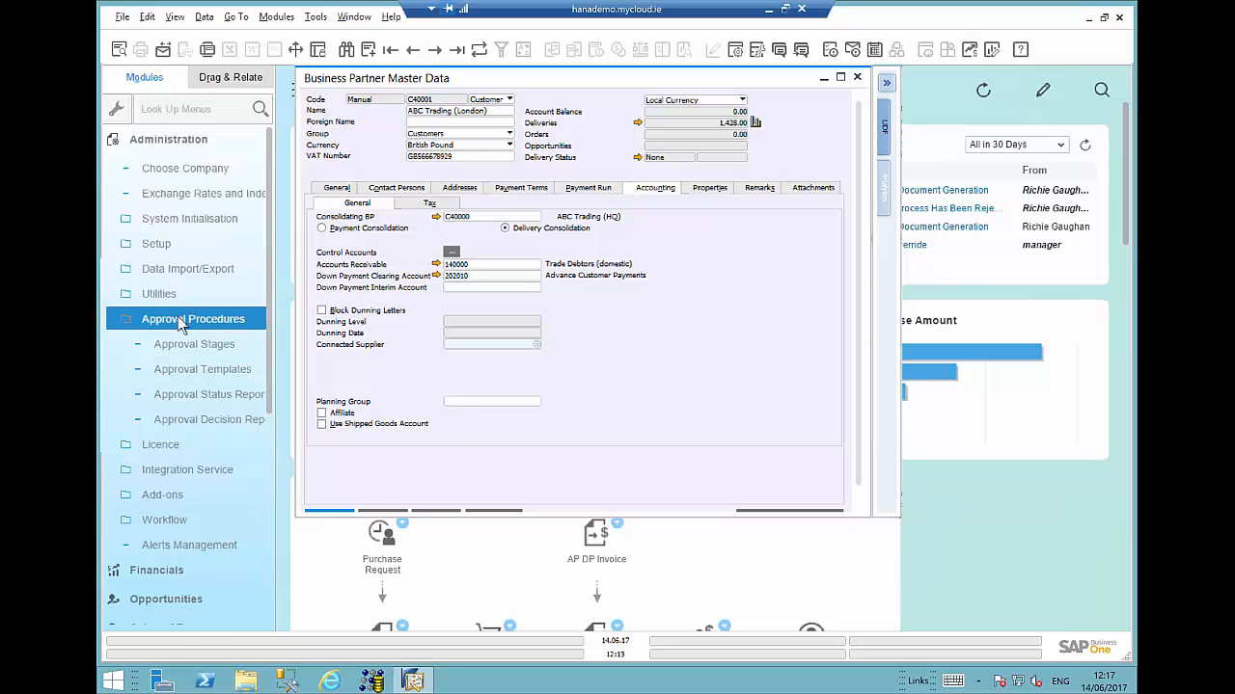
# - Close the business partner window and start a new sales invoice for customer C40000 ABC Trading (HQ)
pyautogui.click(857, 76)
pyautogui.click(169, 140)
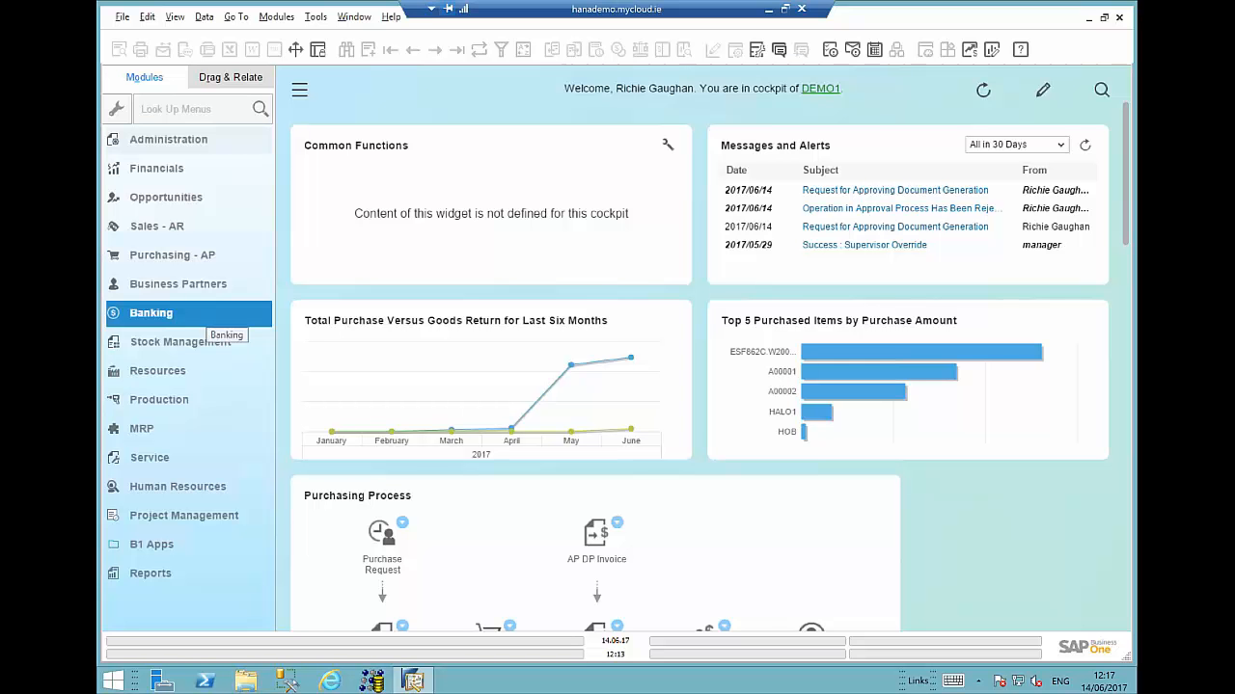
pyautogui.click(157, 226)
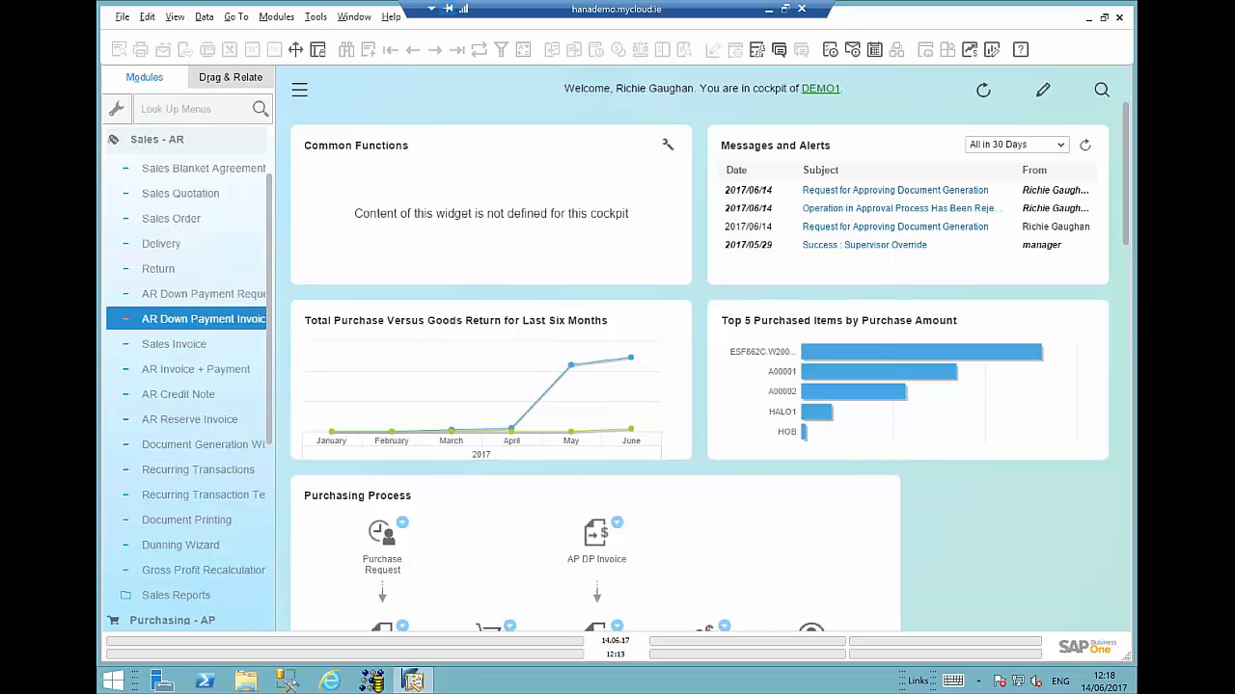
pyautogui.click(174, 344)
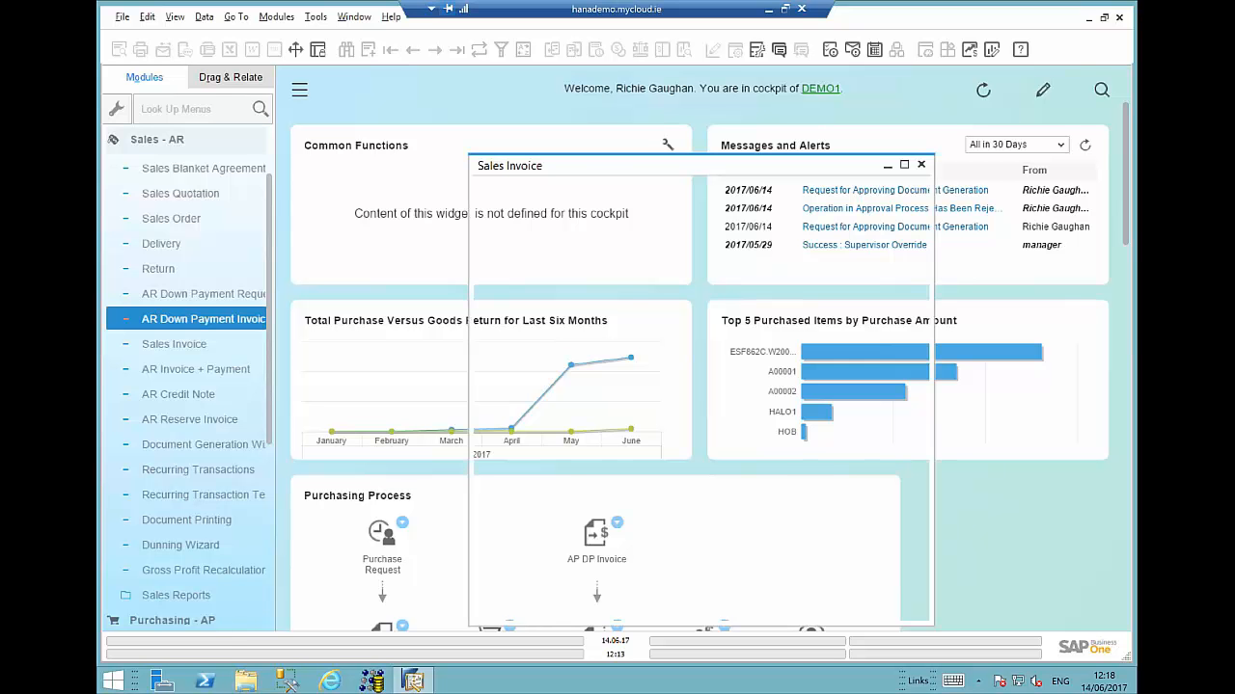
pyautogui.write('c4')
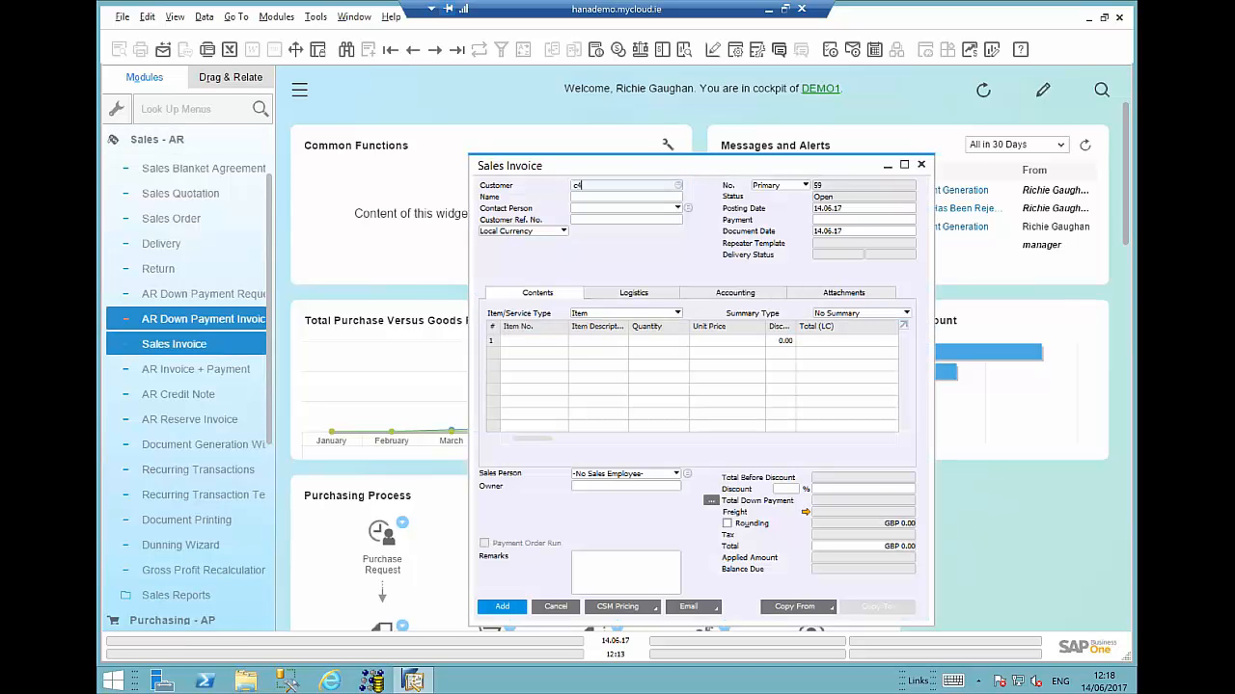
pyautogui.press('Tab')
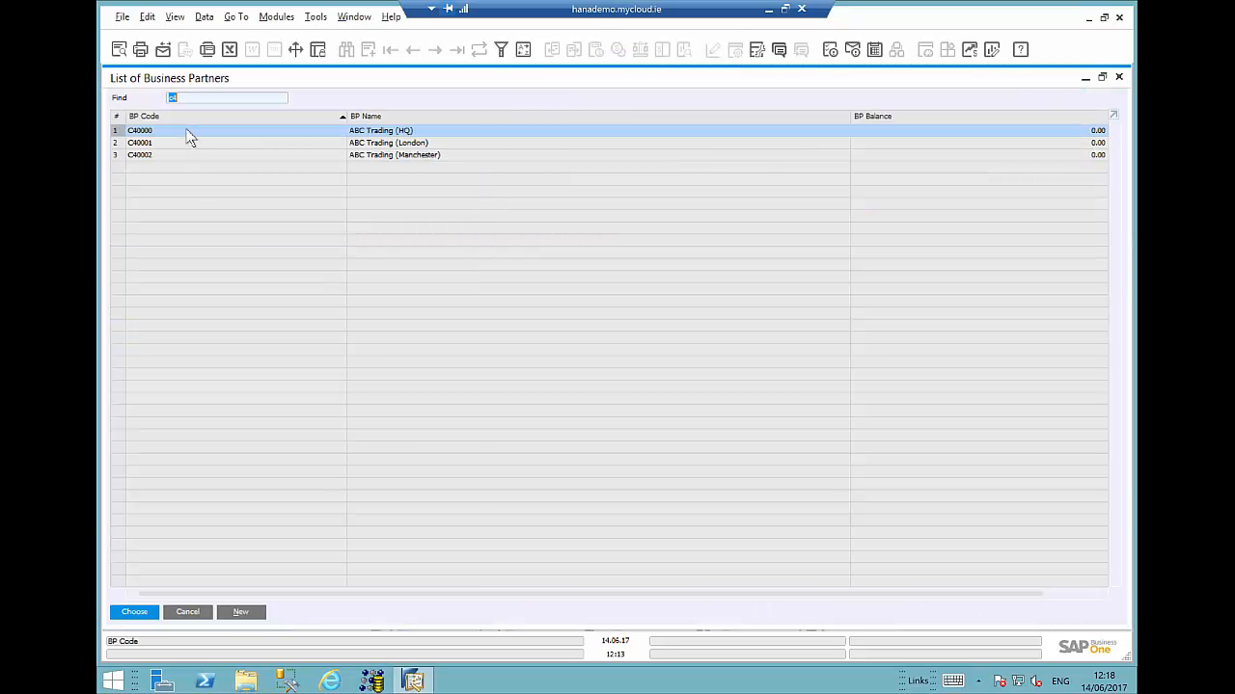
pyautogui.doubleClick(184, 133)
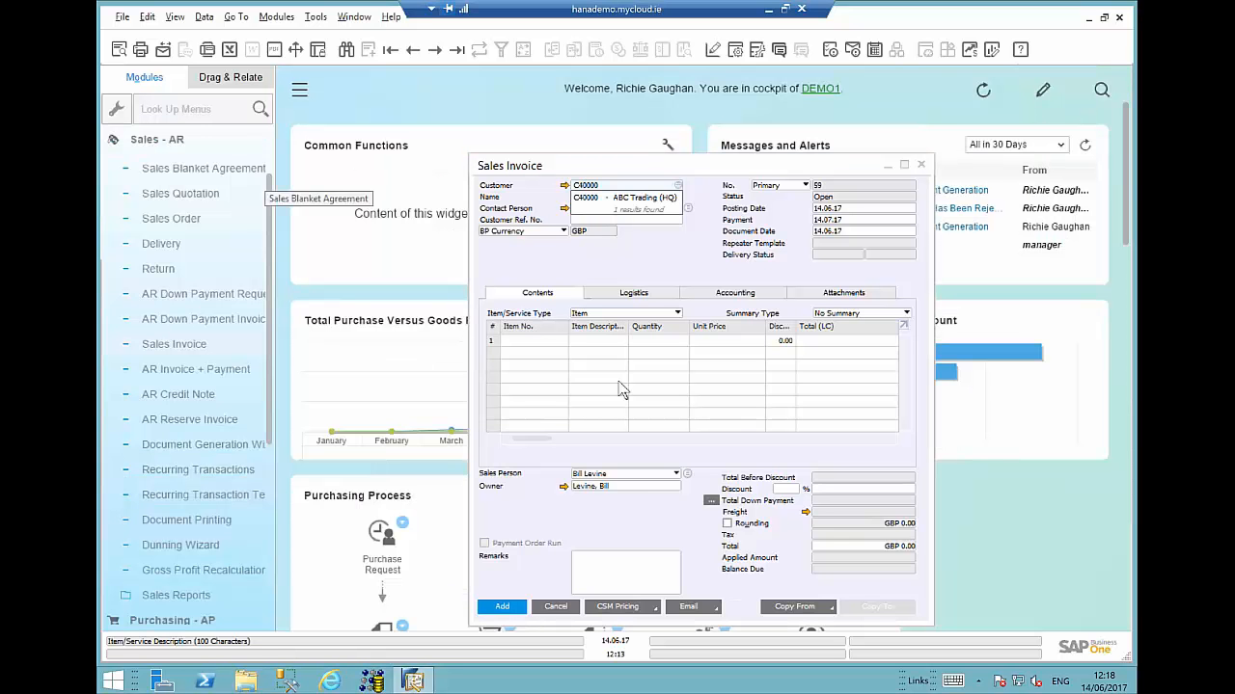
# - Copy deliveries 38 and 39 into the sales invoice, finishing the Draw Document Wizard and accepting the summary method difference
pyautogui.click(826, 609)
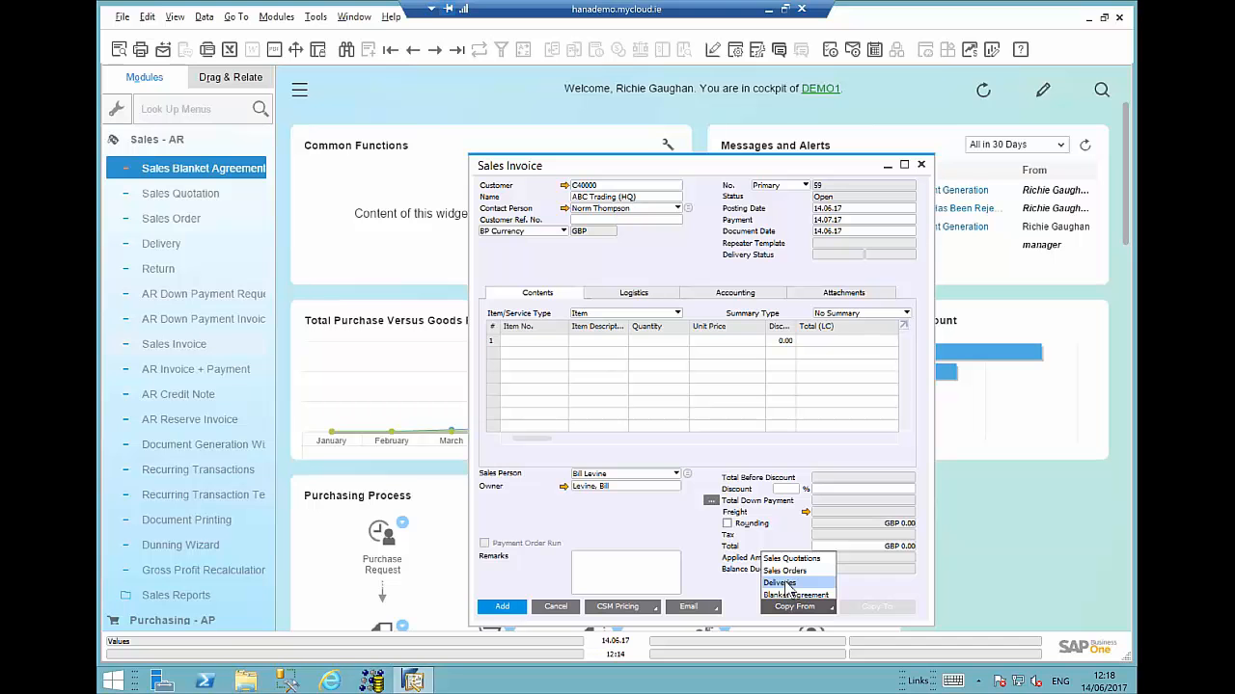
pyautogui.click(783, 583)
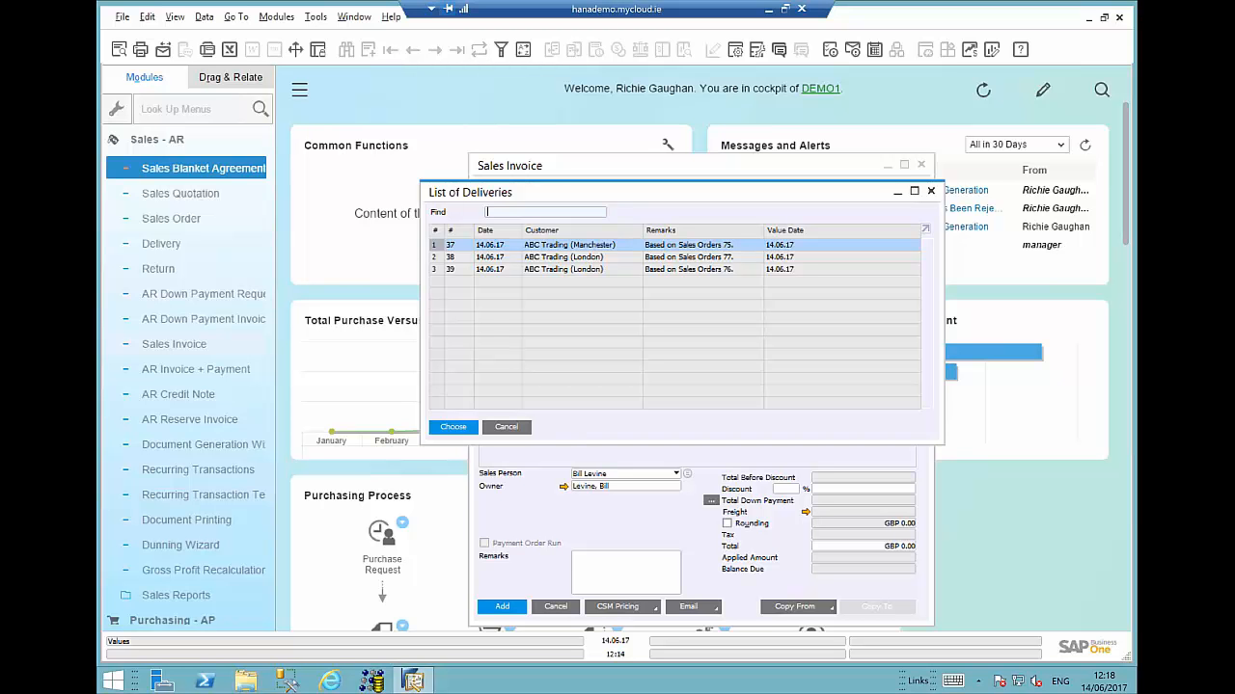
pyautogui.click(552, 258)
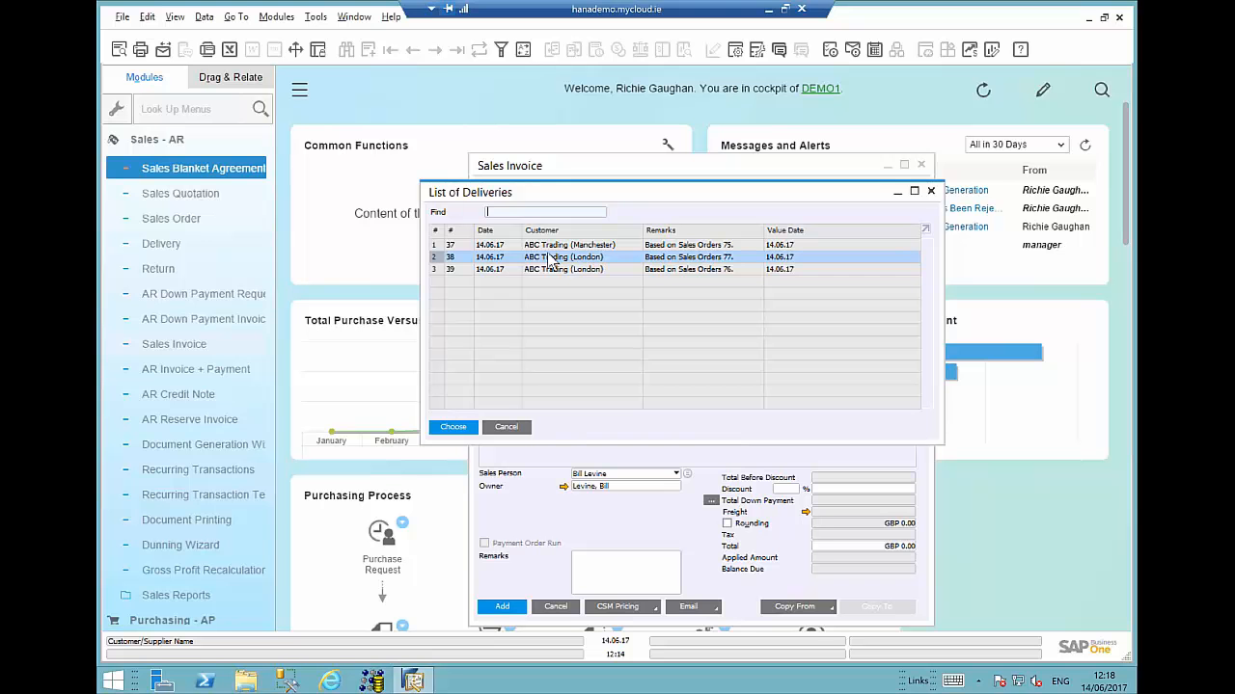
pyautogui.keyDown('ctrl'); pyautogui.click(550, 270); pyautogui.keyUp('ctrl')
pyautogui.click(454, 427)
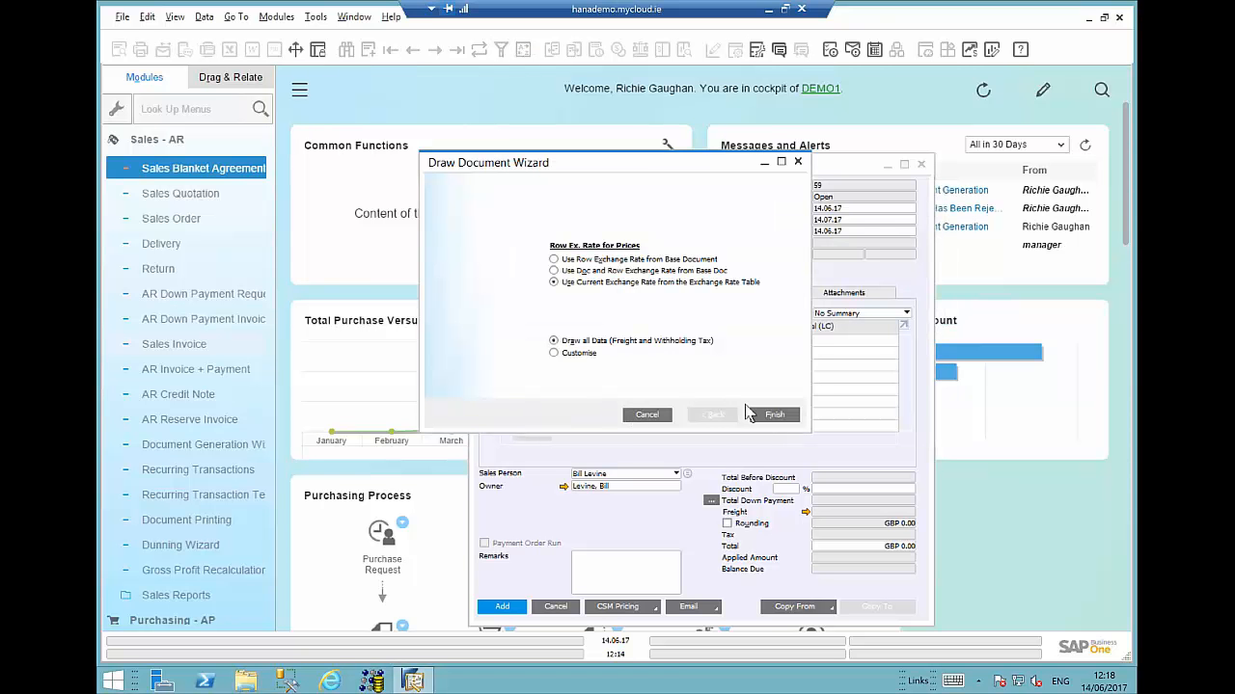
pyautogui.click(773, 415)
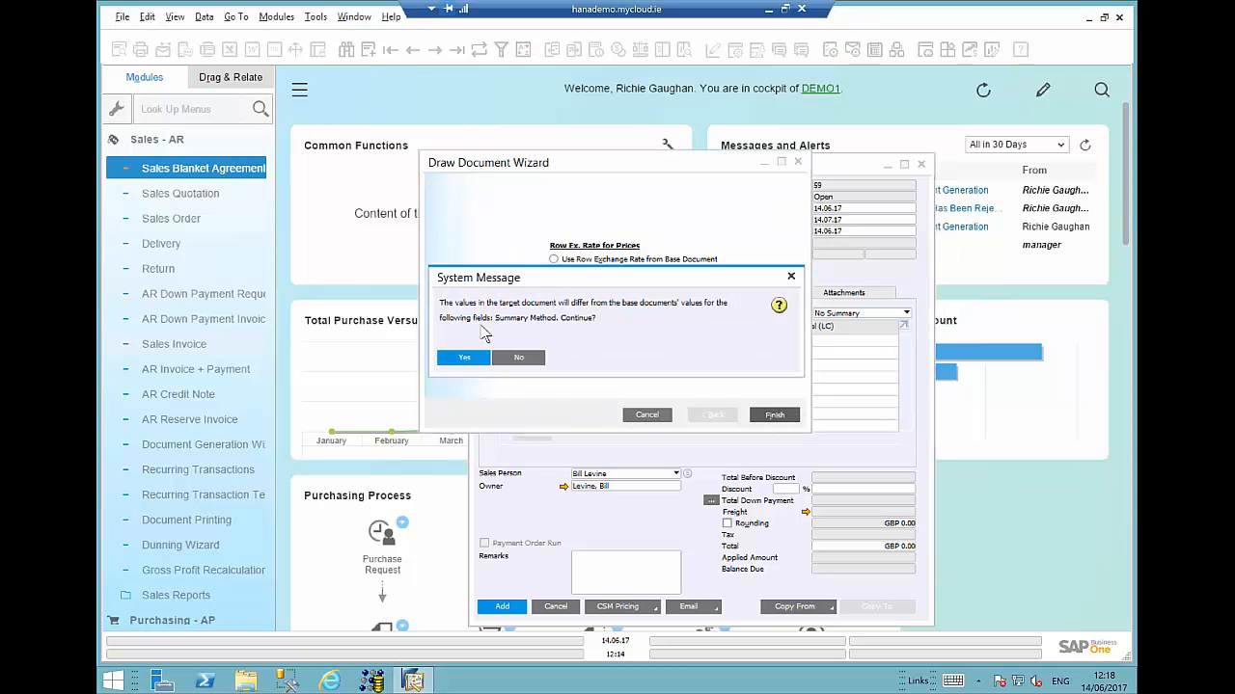
pyautogui.click(464, 357)
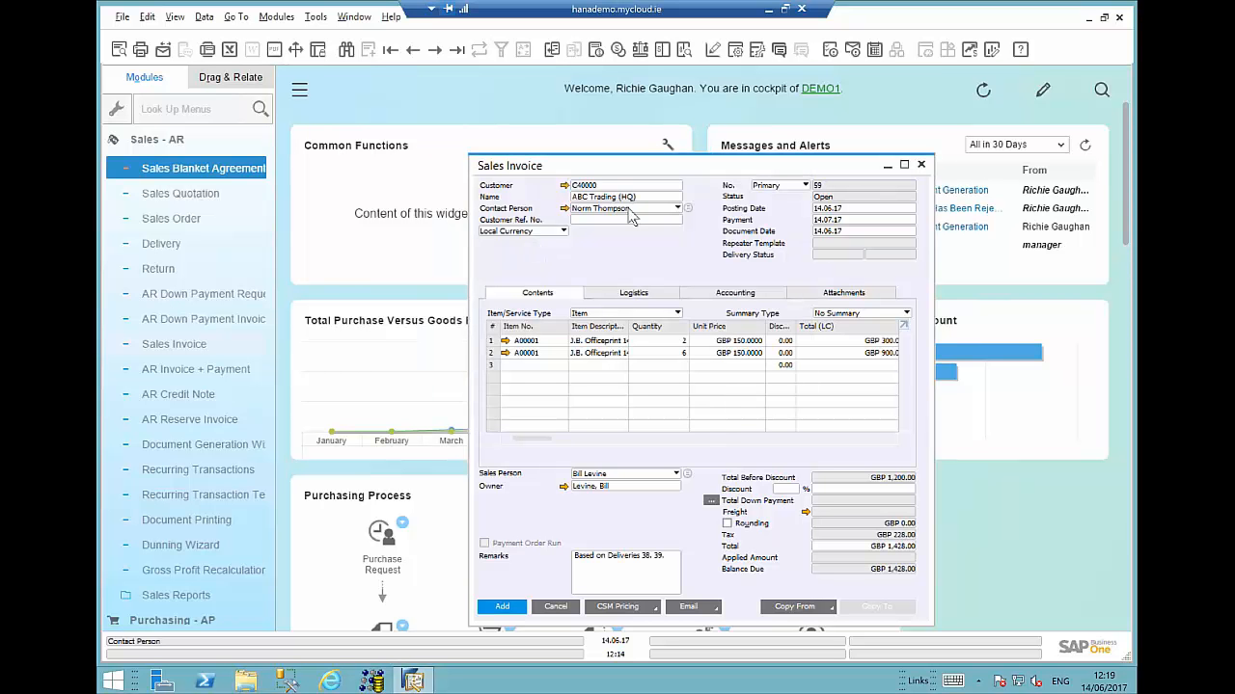
# - Open the customer's master data and review the credit limit on its payment terms, then close it
pyautogui.rightClick(565, 209)
pyautogui.click(595, 220)
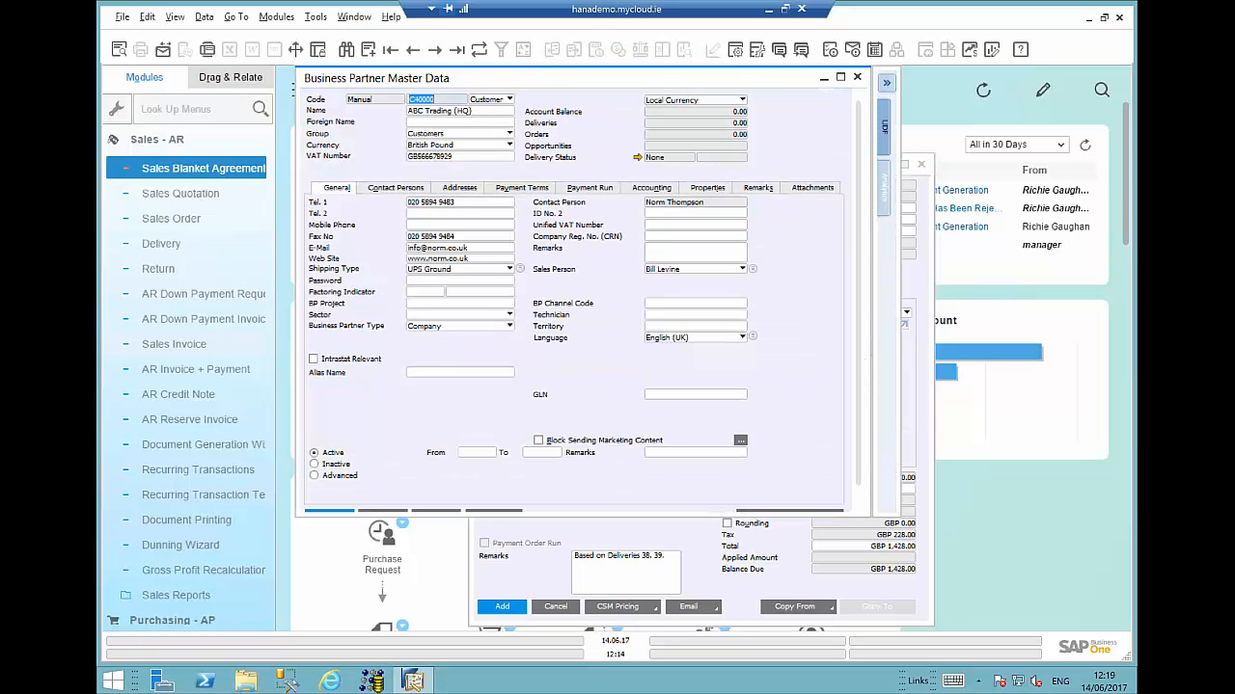
pyautogui.click(530, 189)
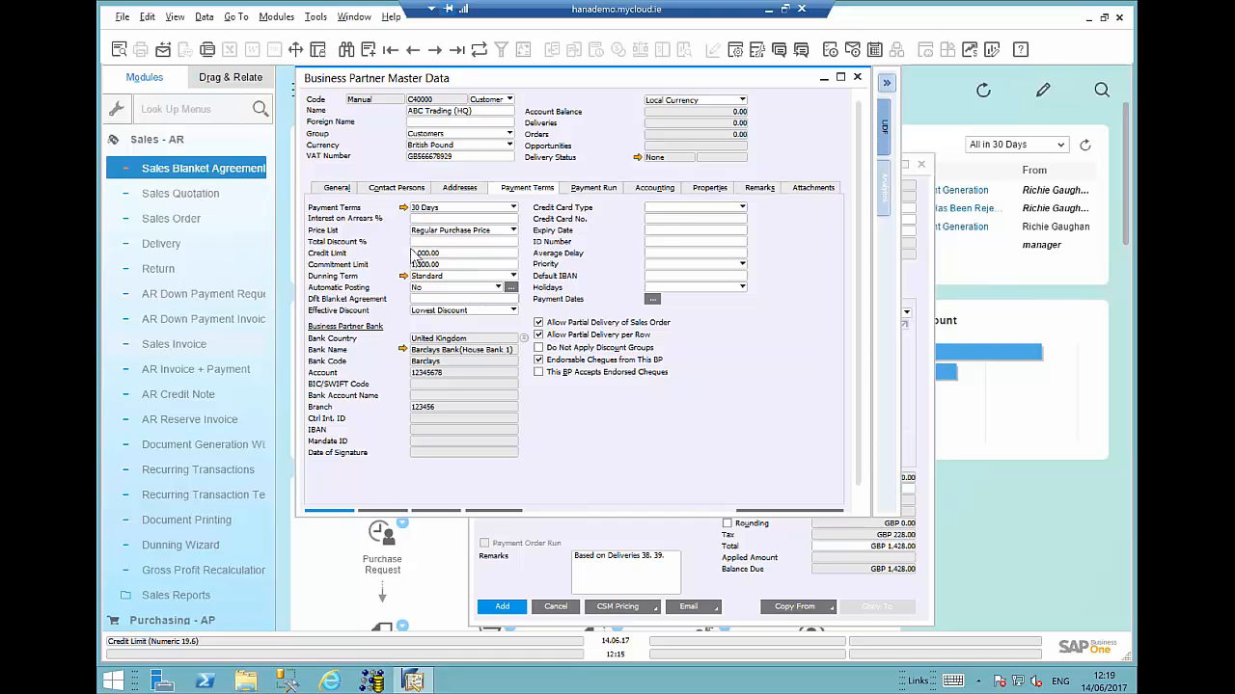
pyautogui.click(454, 254)
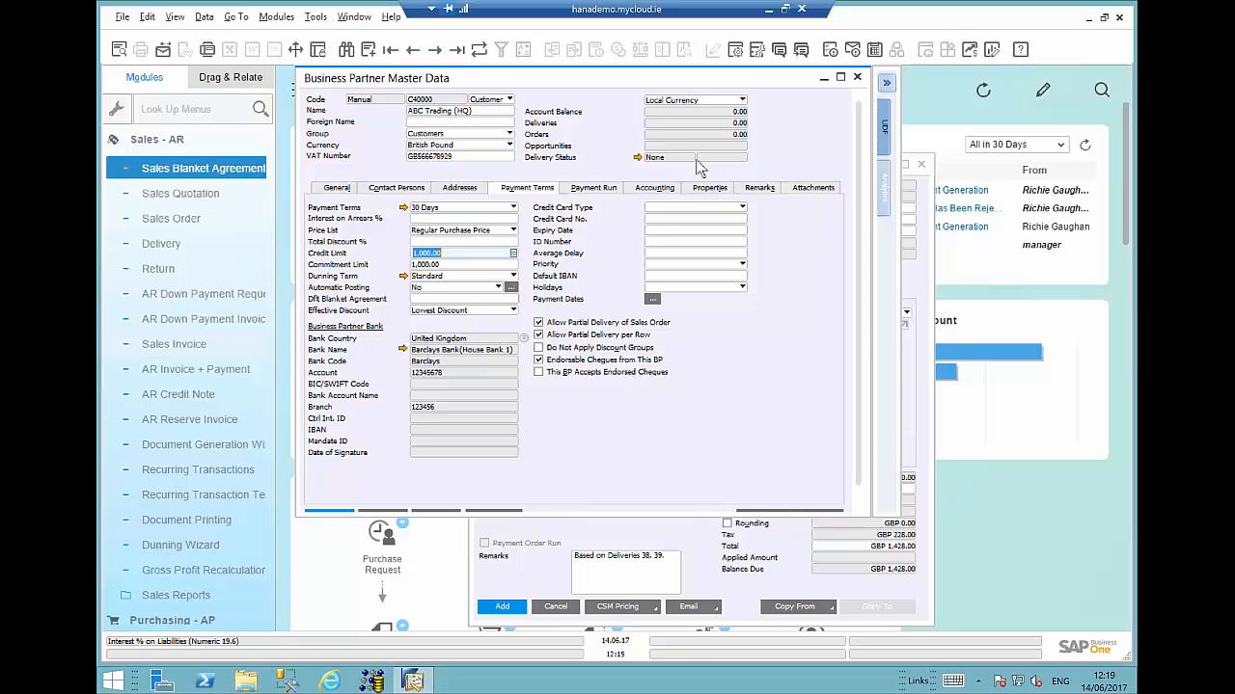
pyautogui.click(857, 78)
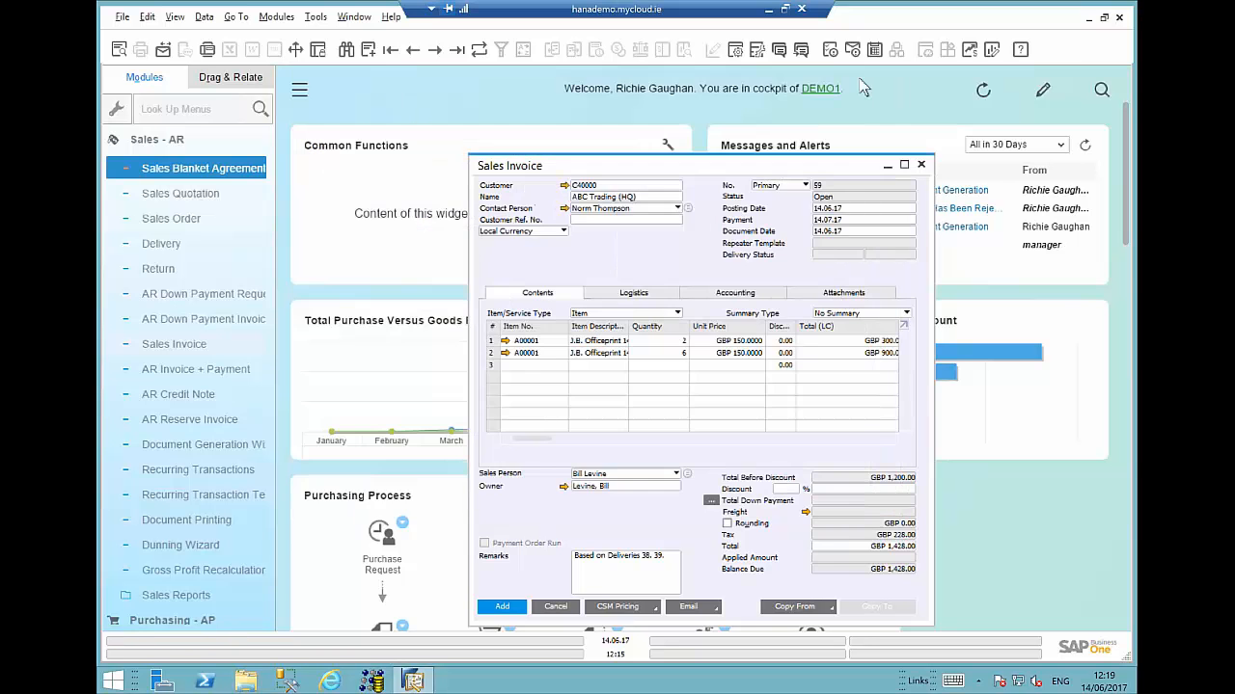
# - Close the sales invoice without saving and open a new blank sales invoice
pyautogui.click(921, 166)
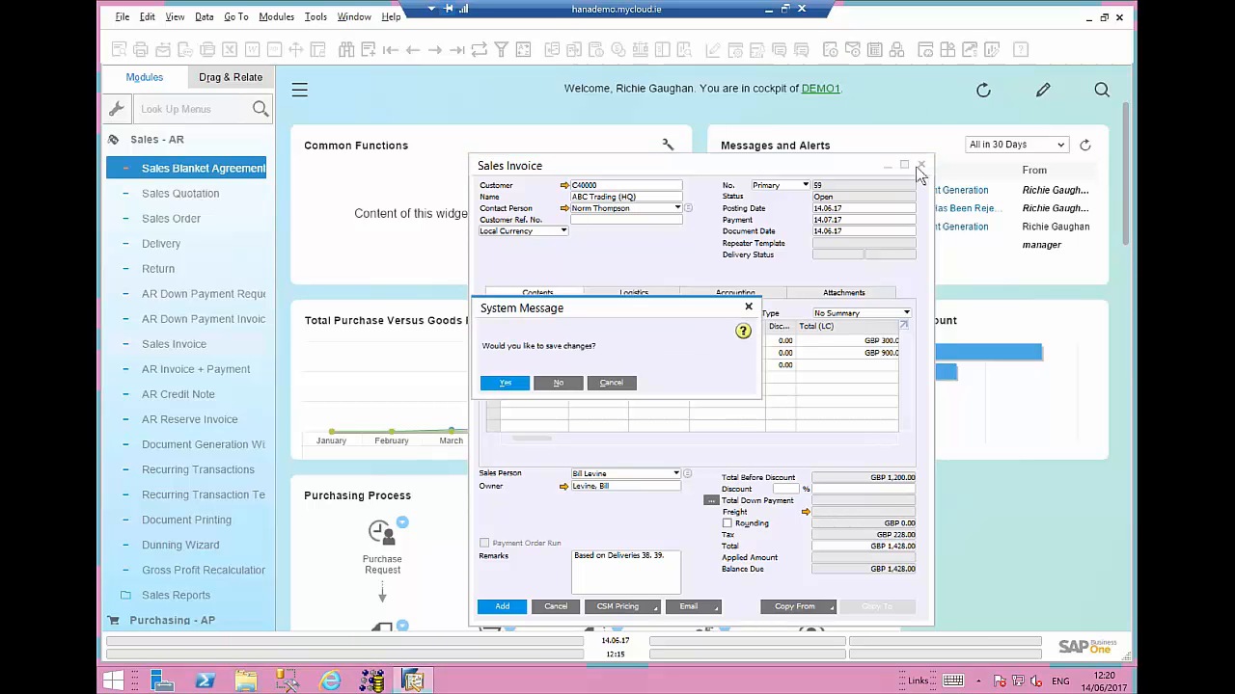
pyautogui.click(557, 383)
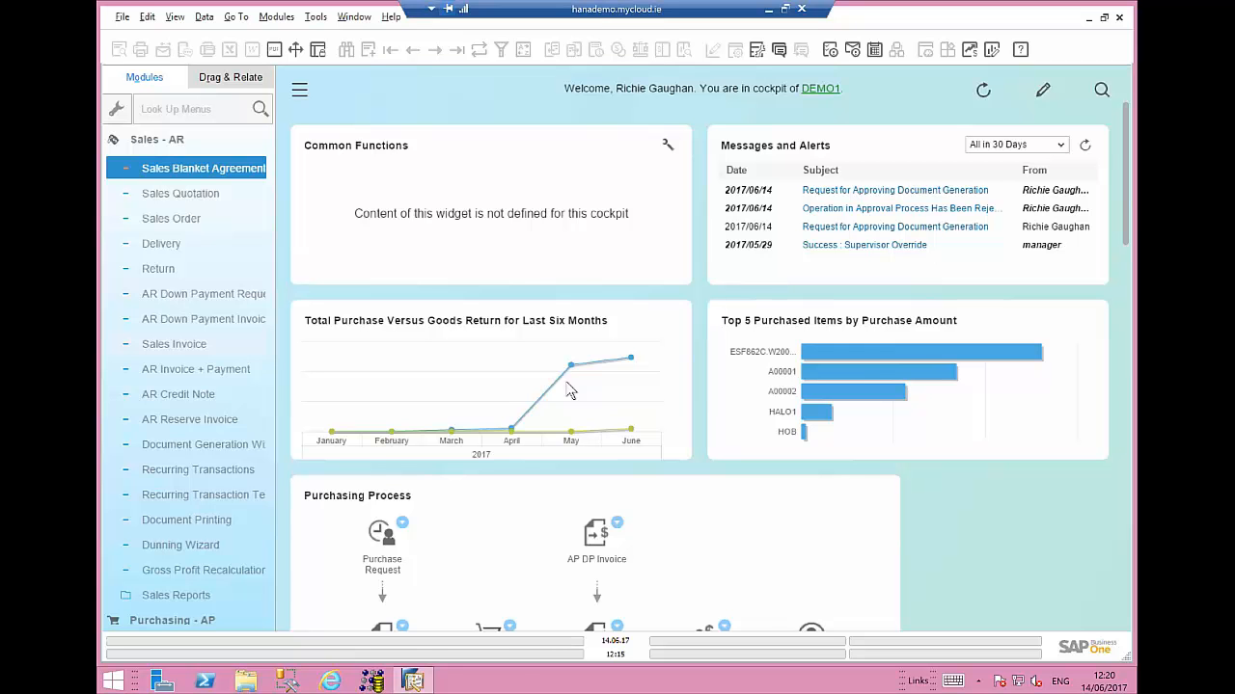
pyautogui.click(154, 139)
pyautogui.click(157, 228)
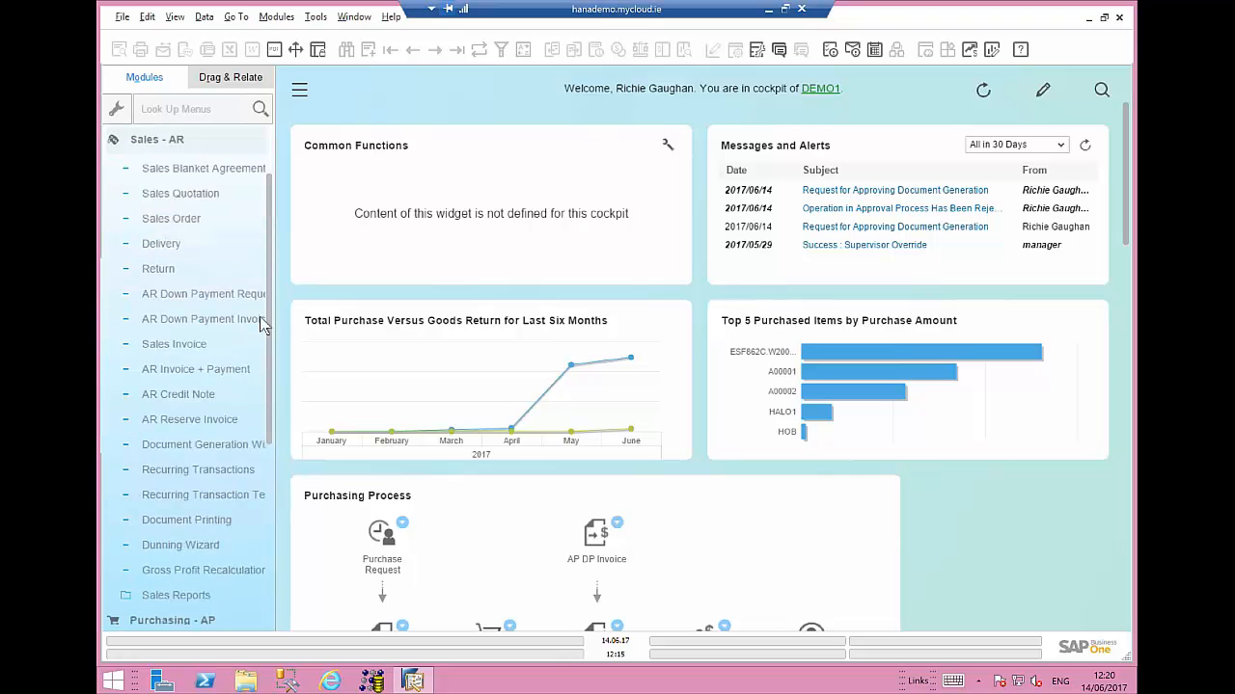
pyautogui.click(177, 347)
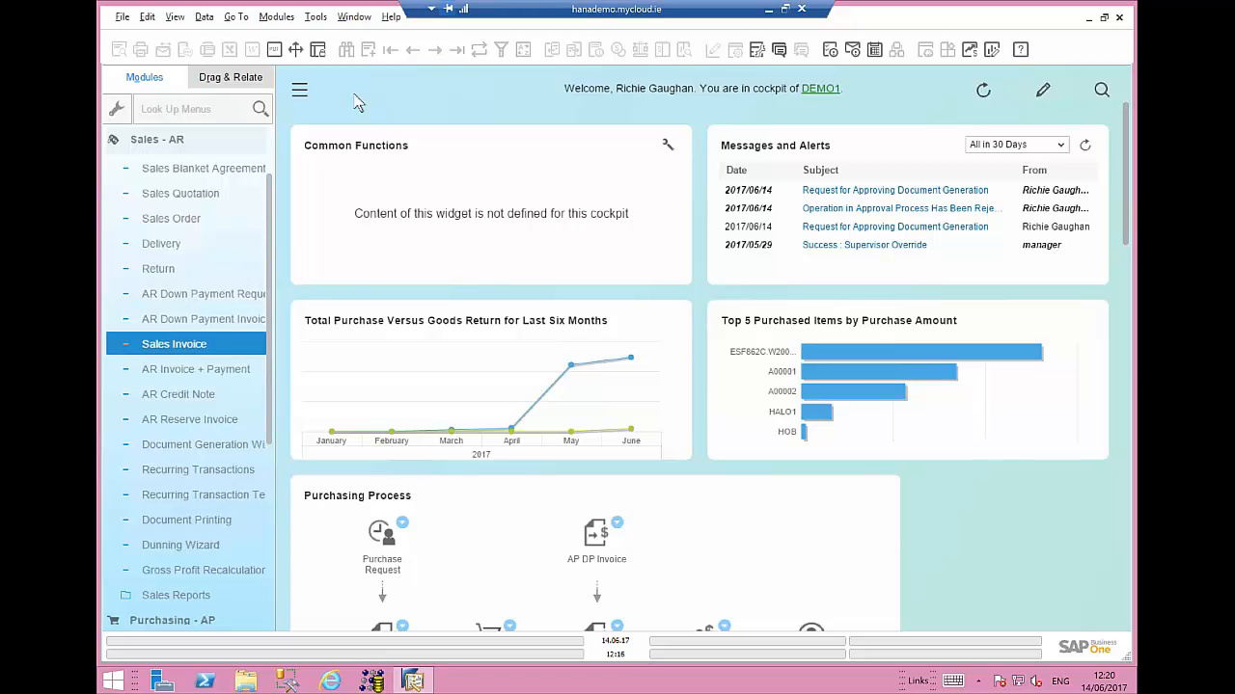
pyautogui.doubleClick(216, 339)
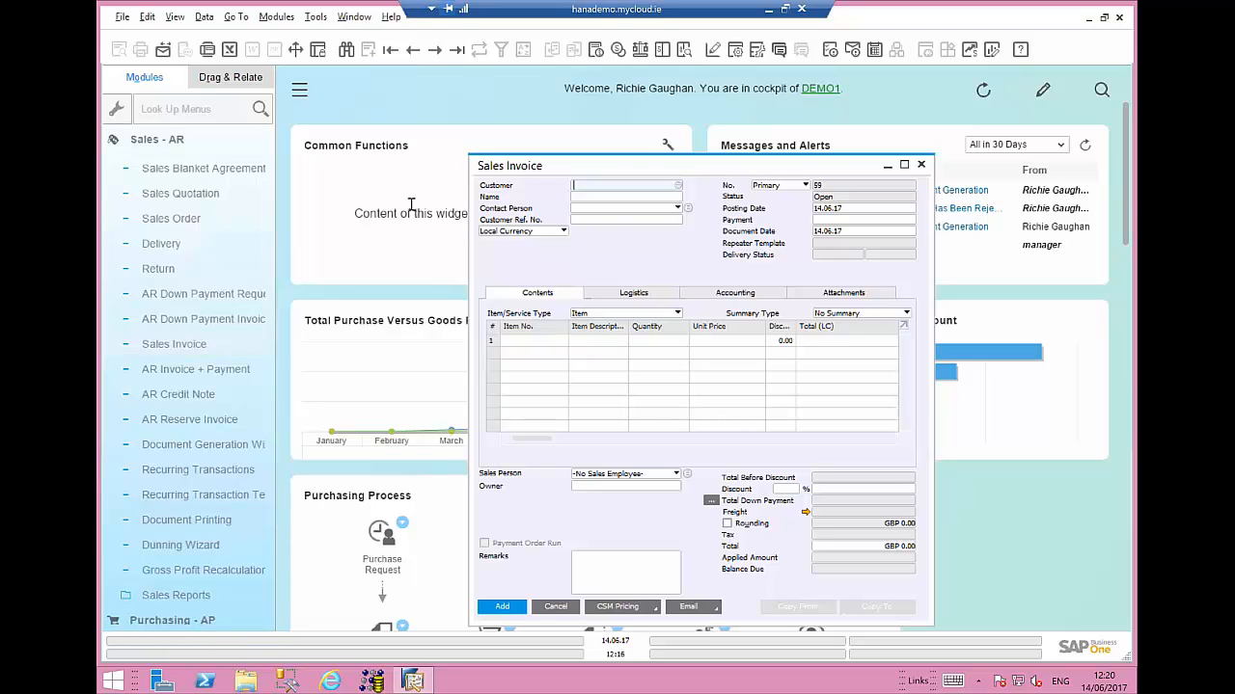
# - Open the last sales invoice and inspect its payment terms and cash discount setup, then close it
pyautogui.click(460, 53)
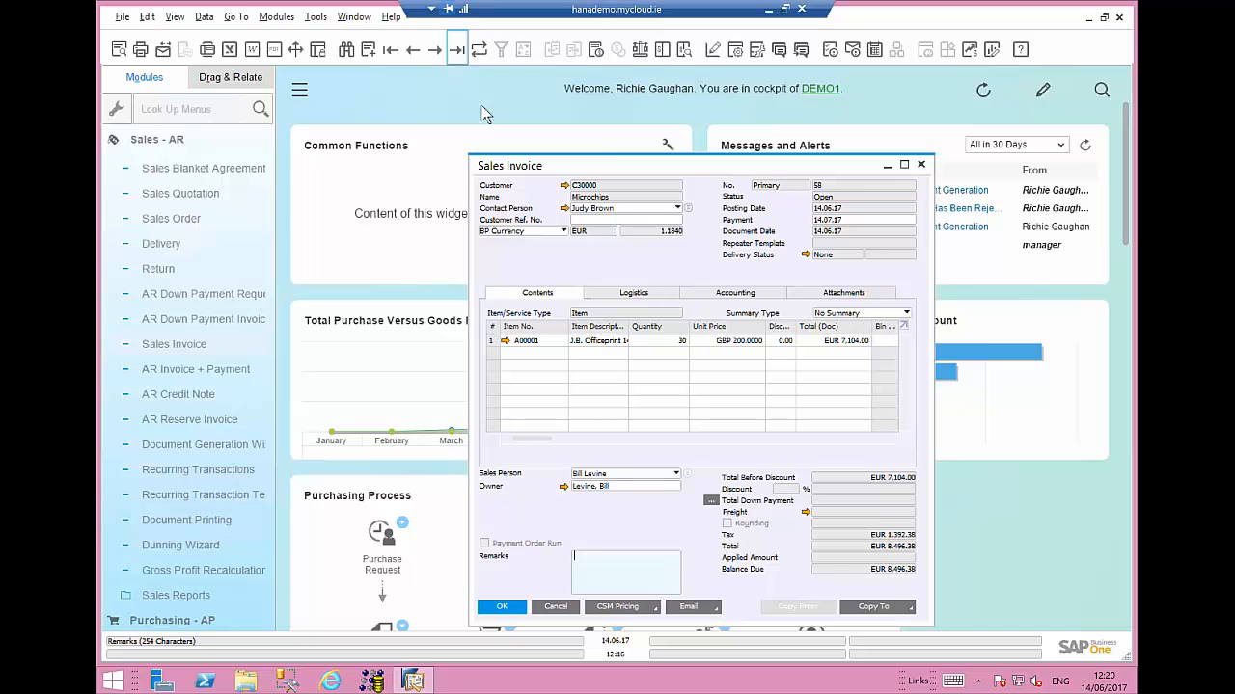
pyautogui.moveTo(569, 164); pyautogui.dragTo(445, 147)
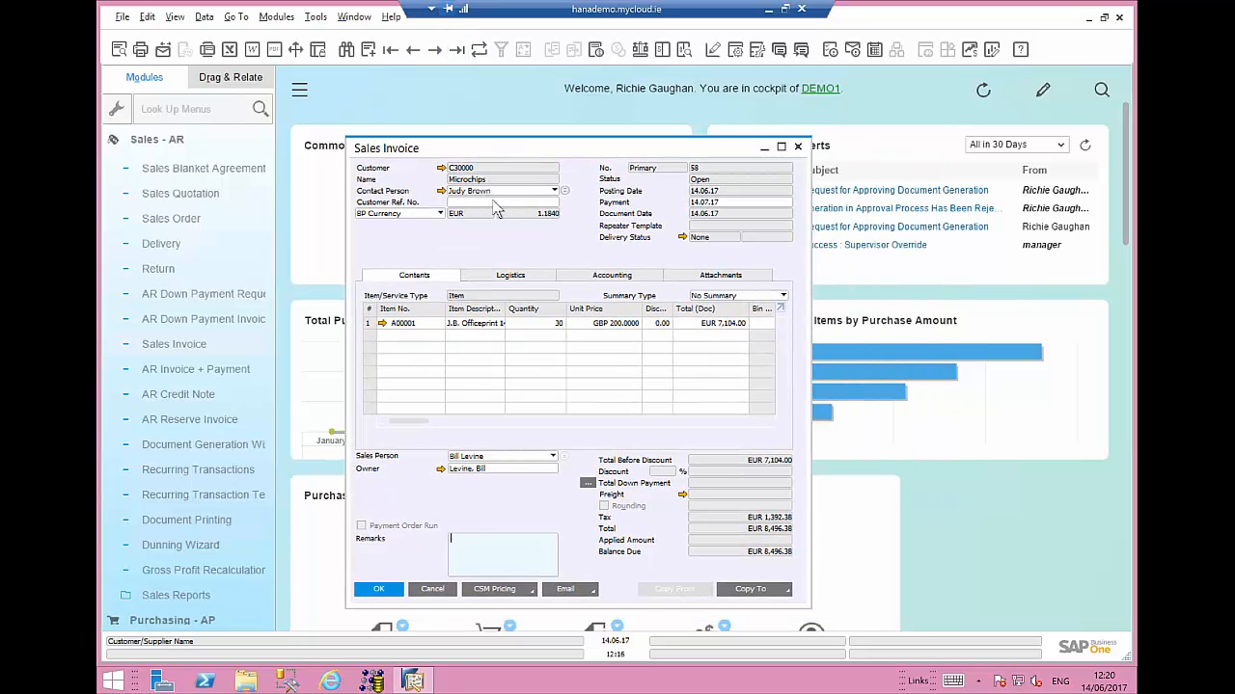
pyautogui.click(596, 278)
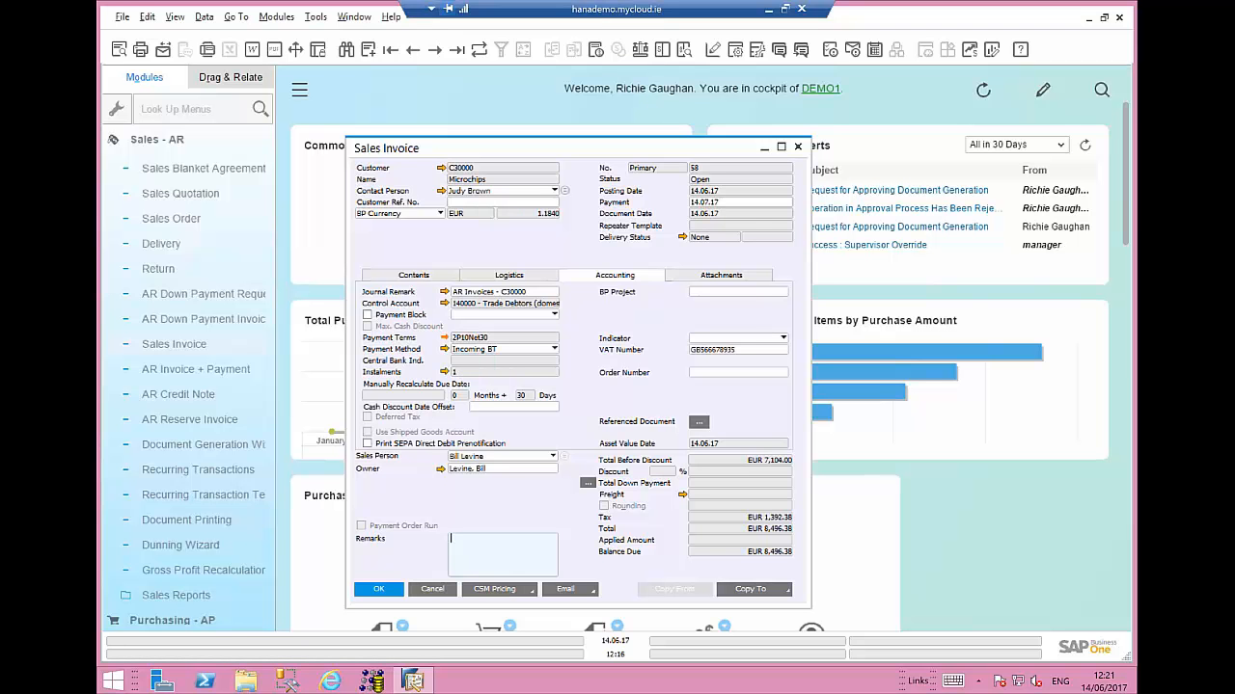
pyautogui.click(445, 339)
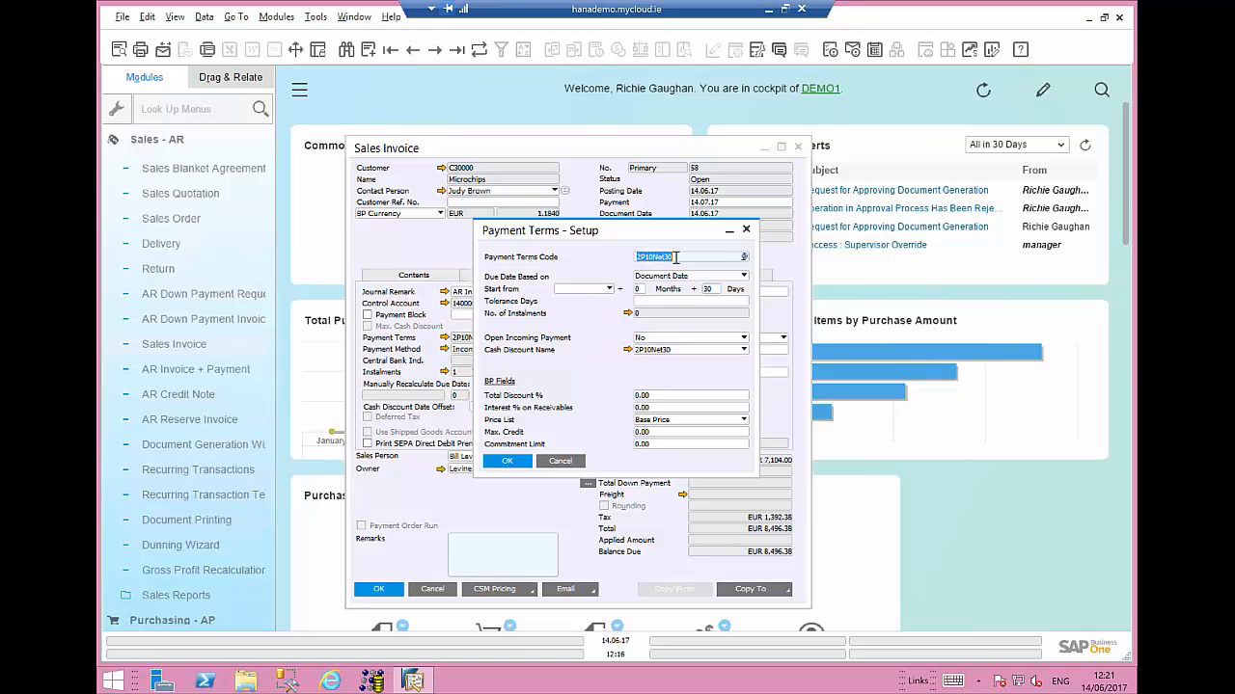
pyautogui.click(627, 349)
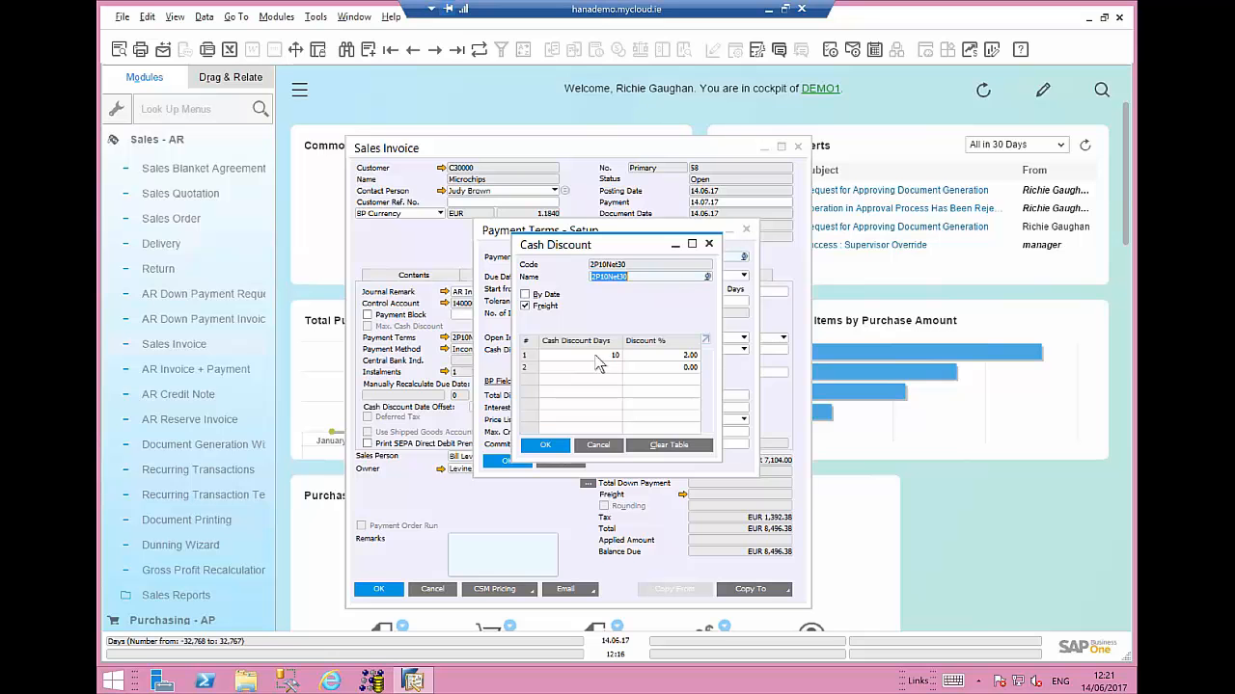
pyautogui.click(554, 447)
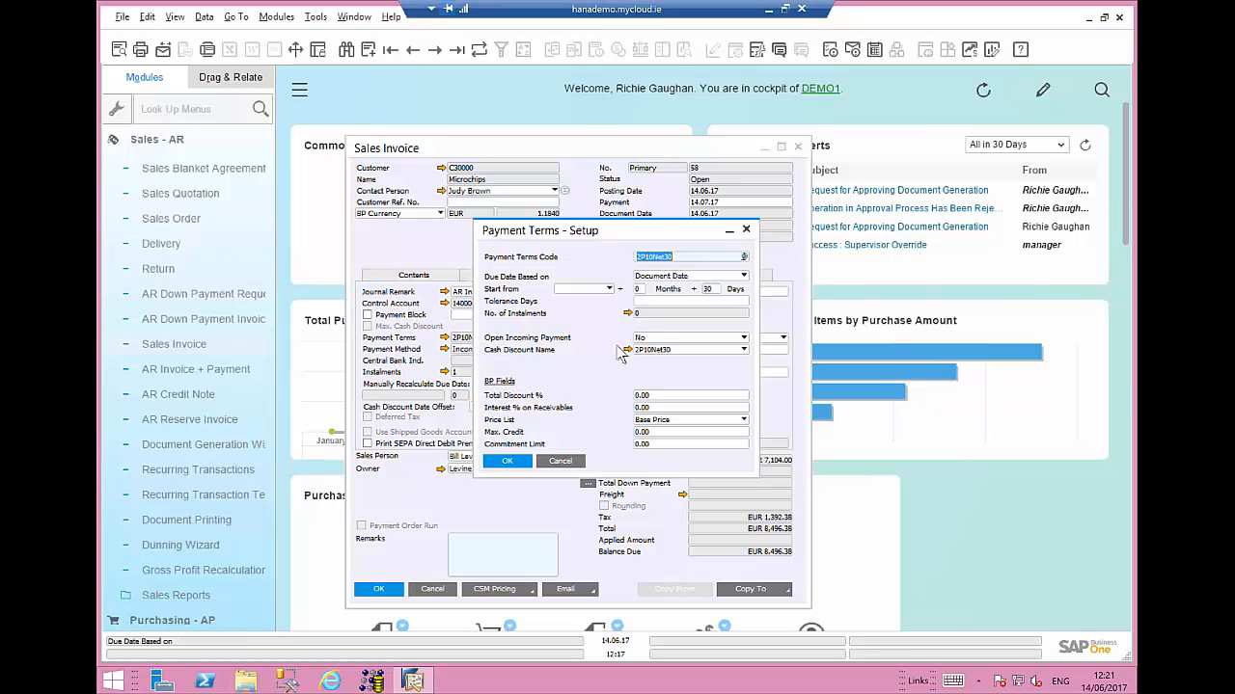
pyautogui.click(512, 462)
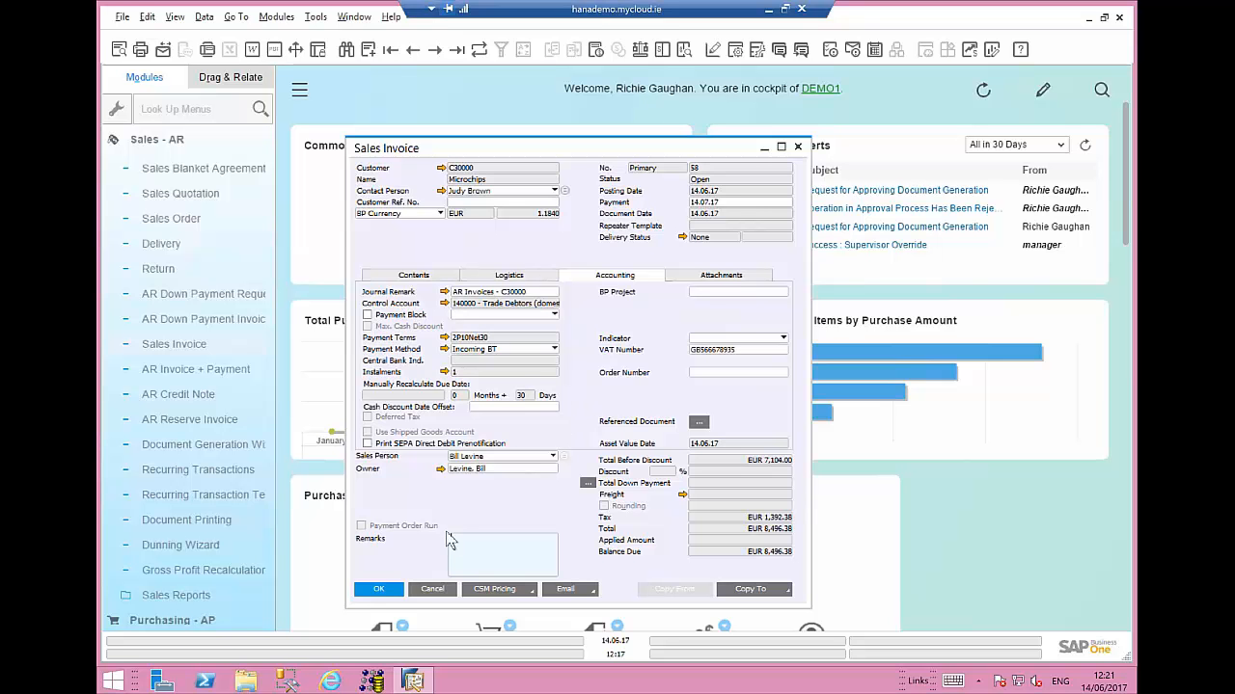
pyautogui.click(431, 590)
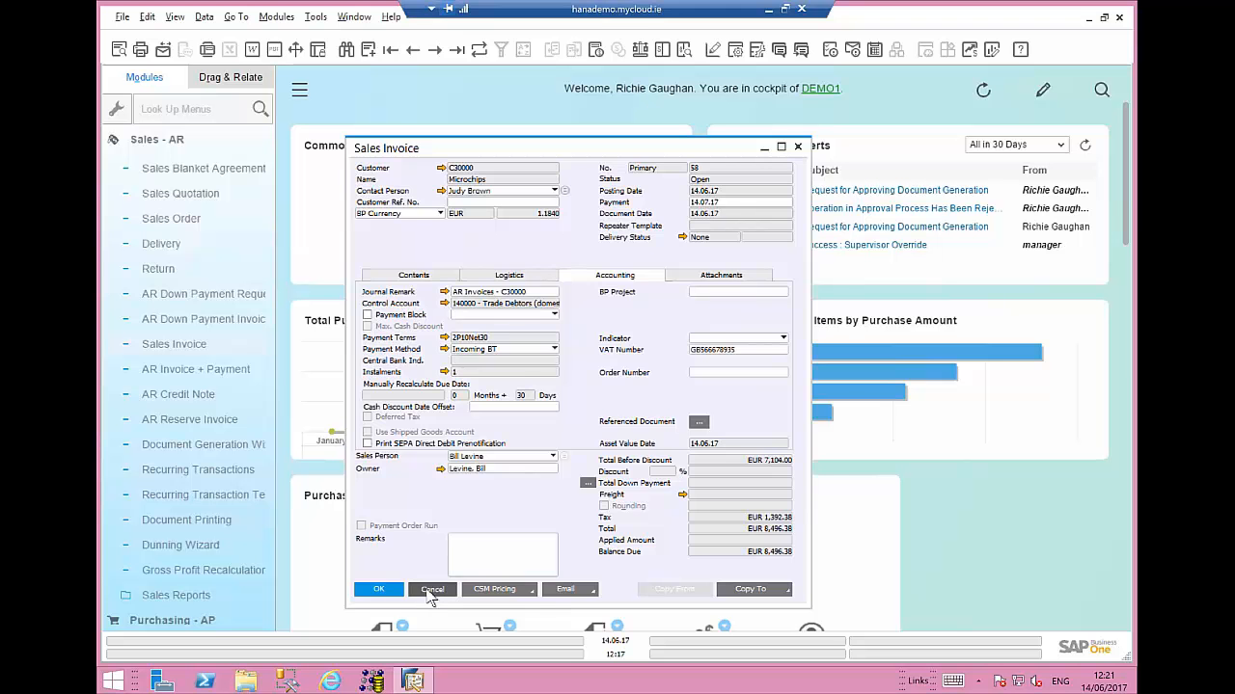
# - Open the Incoming Payments window from the Banking module
pyautogui.click(267, 242)
pyautogui.scroll(-1, 258, 404)
pyautogui.moveTo(258, 404); pyautogui.dragTo(272, 483)
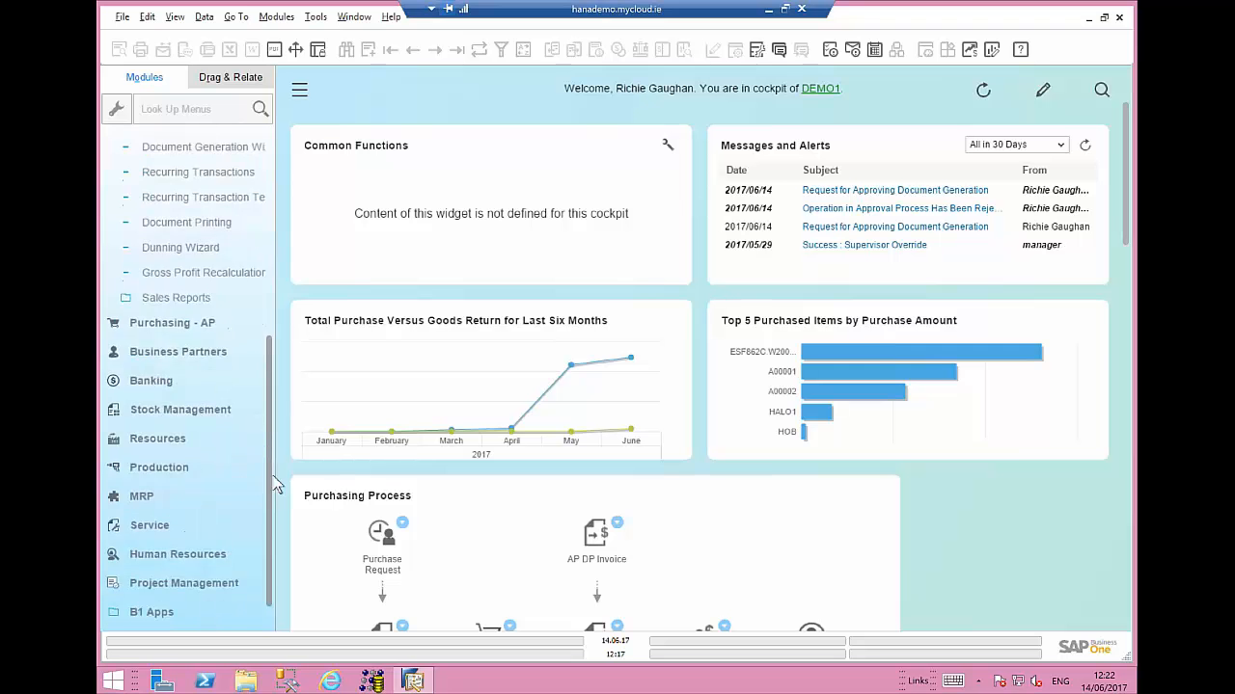
pyautogui.click(151, 347)
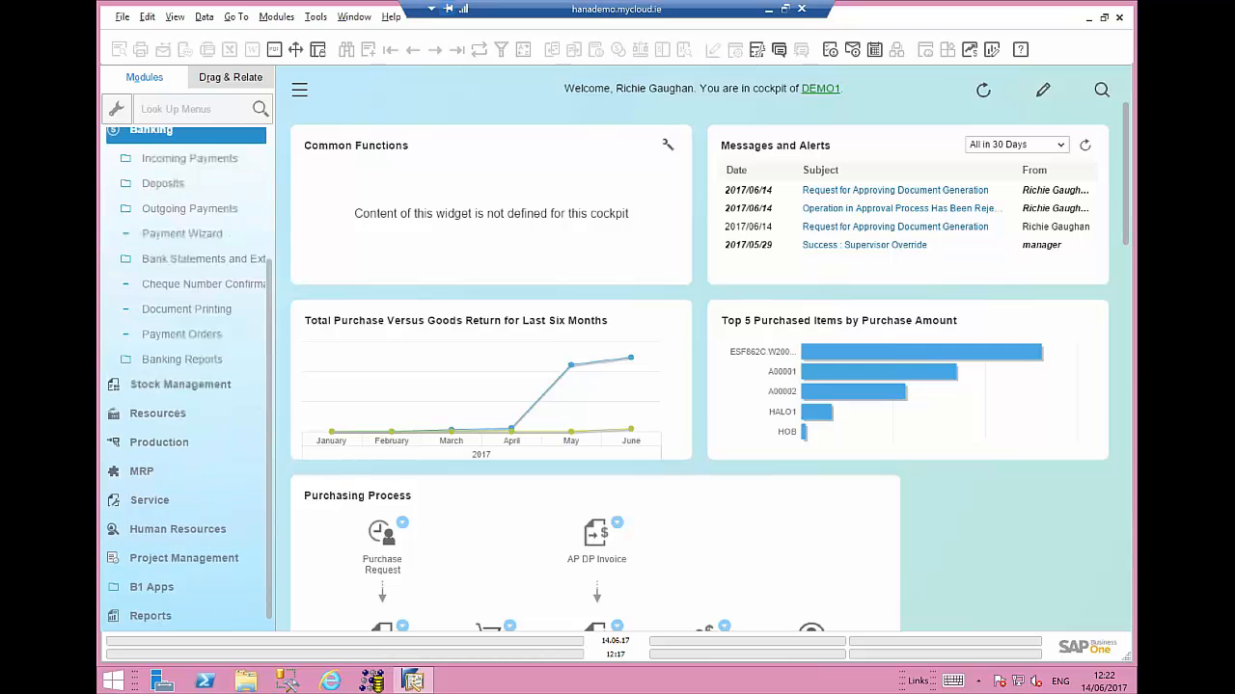
pyautogui.click(171, 193)
pyautogui.click(175, 171)
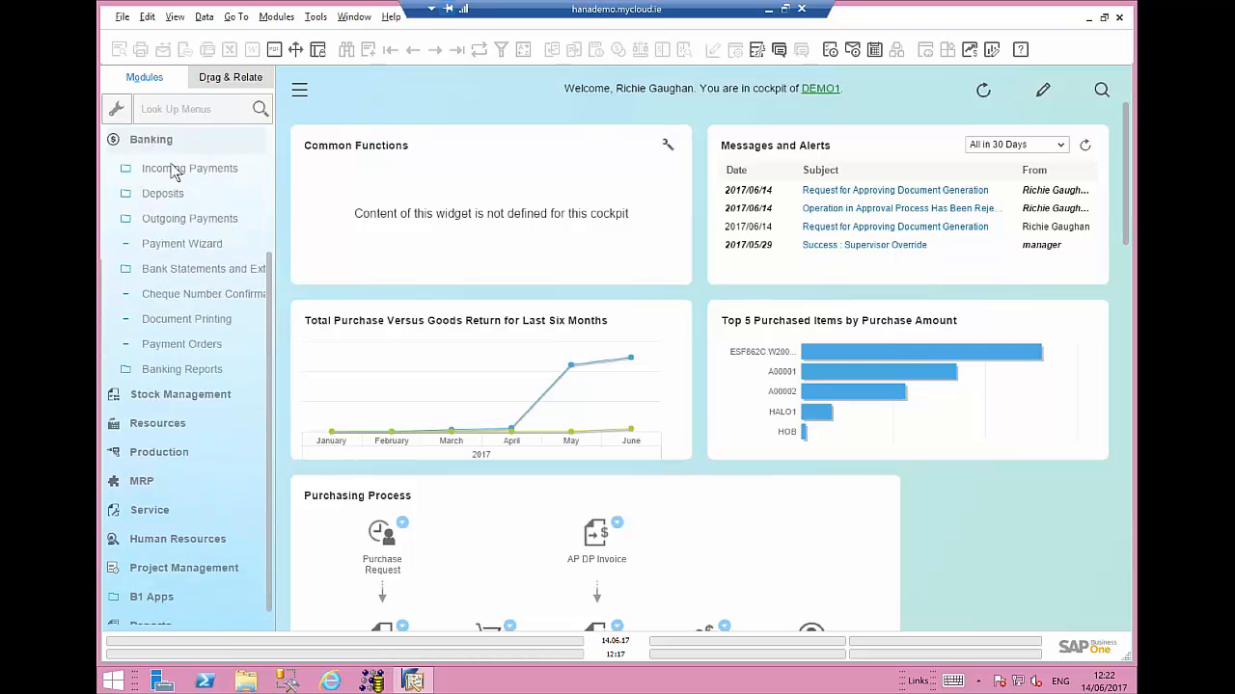
pyautogui.click(185, 194)
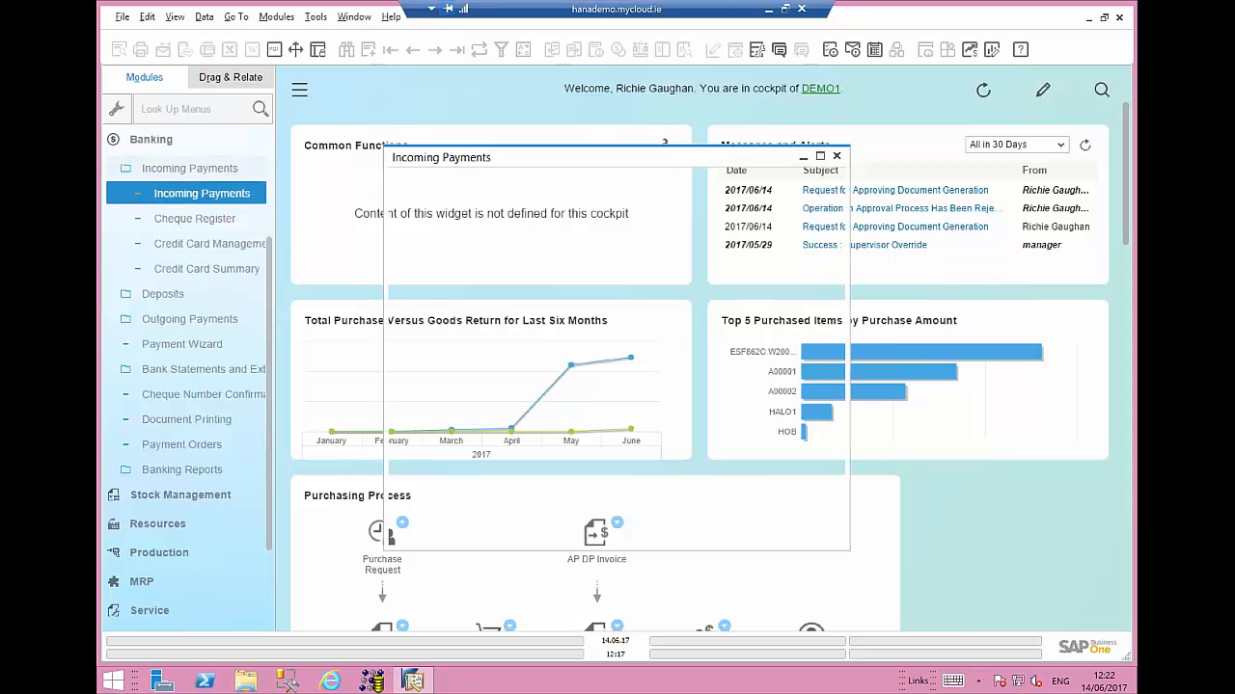
# - Enter customer C30000 in the incoming payment and select invoice 58 for payment
pyautogui.write('c3')
pyautogui.press('Tab')
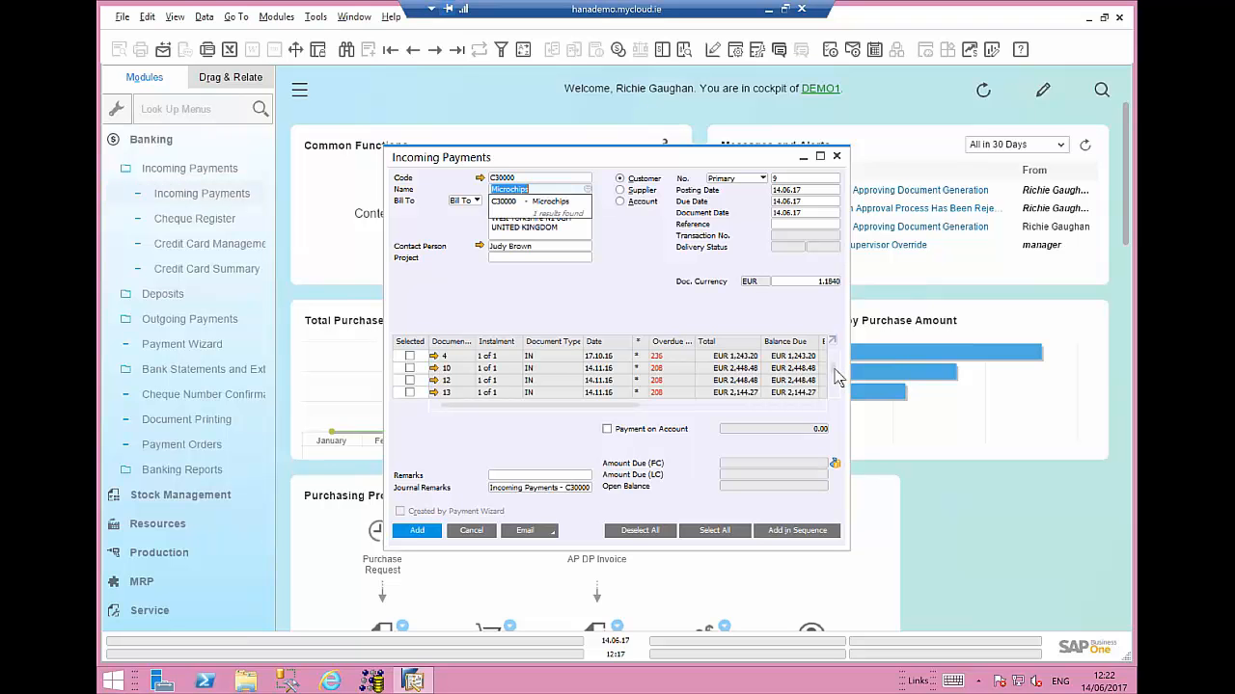
pyautogui.scroll(-2, 839, 413)
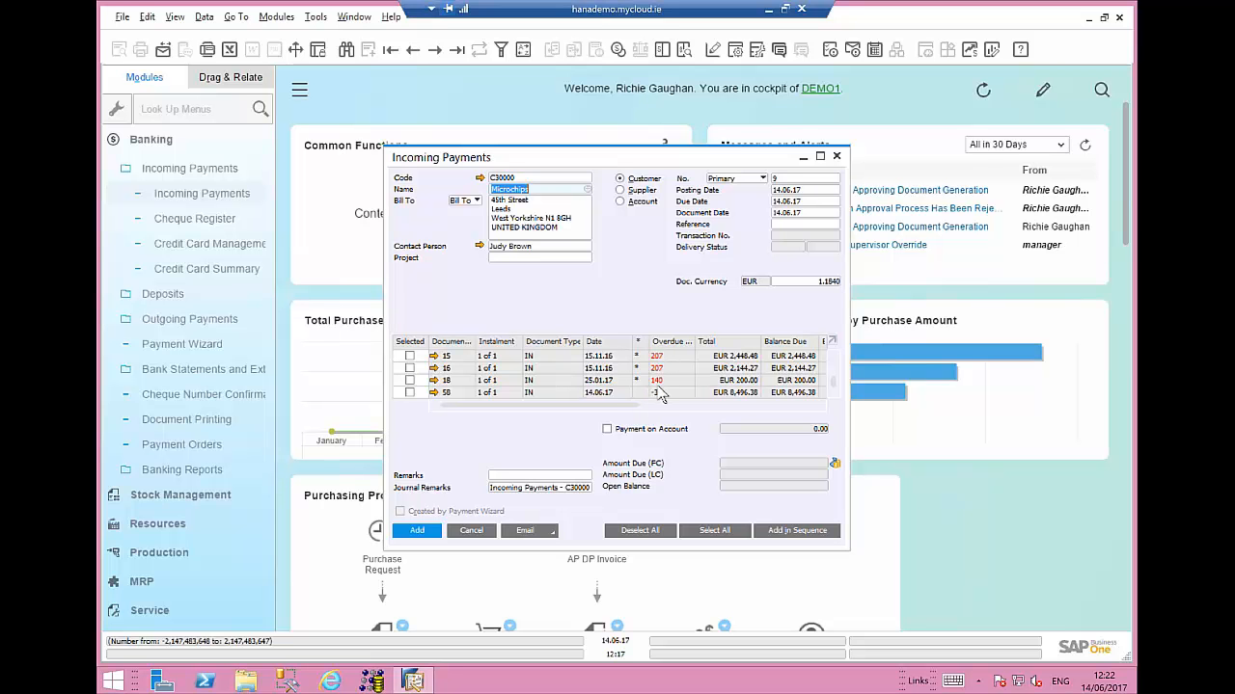
pyautogui.click(410, 393)
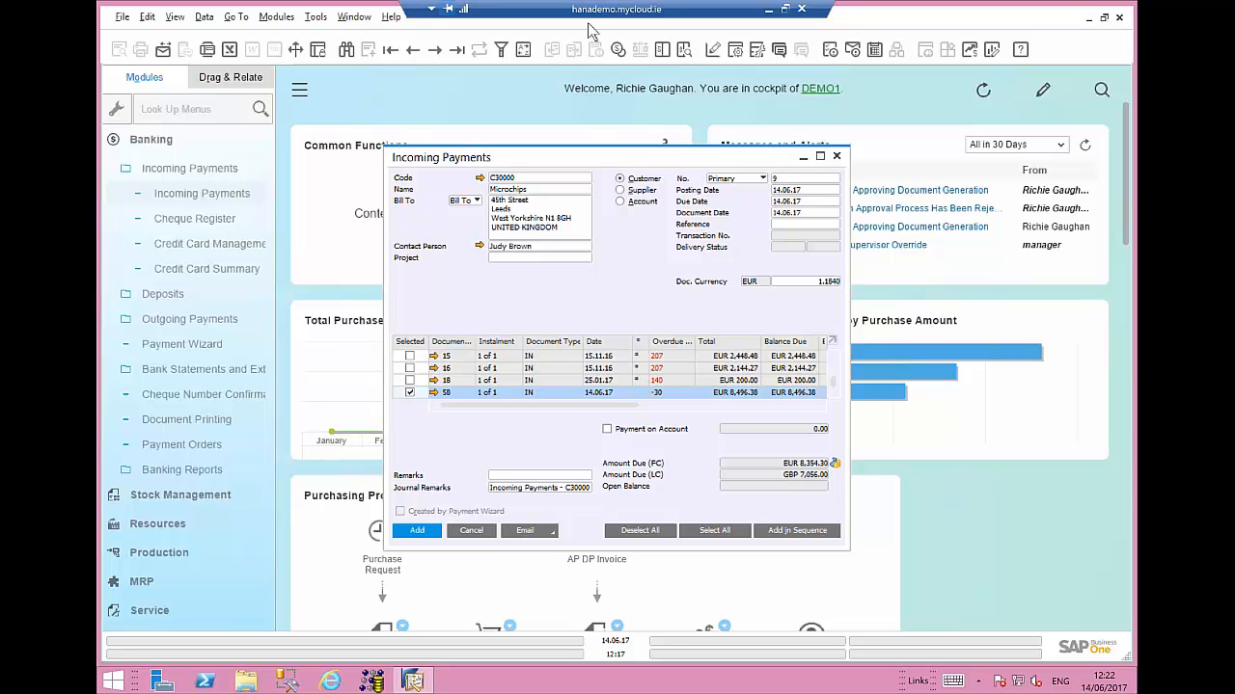
# - Open the payment means and set the bank transfer GL account to 161000 Girobank Account
pyautogui.click(619, 57)
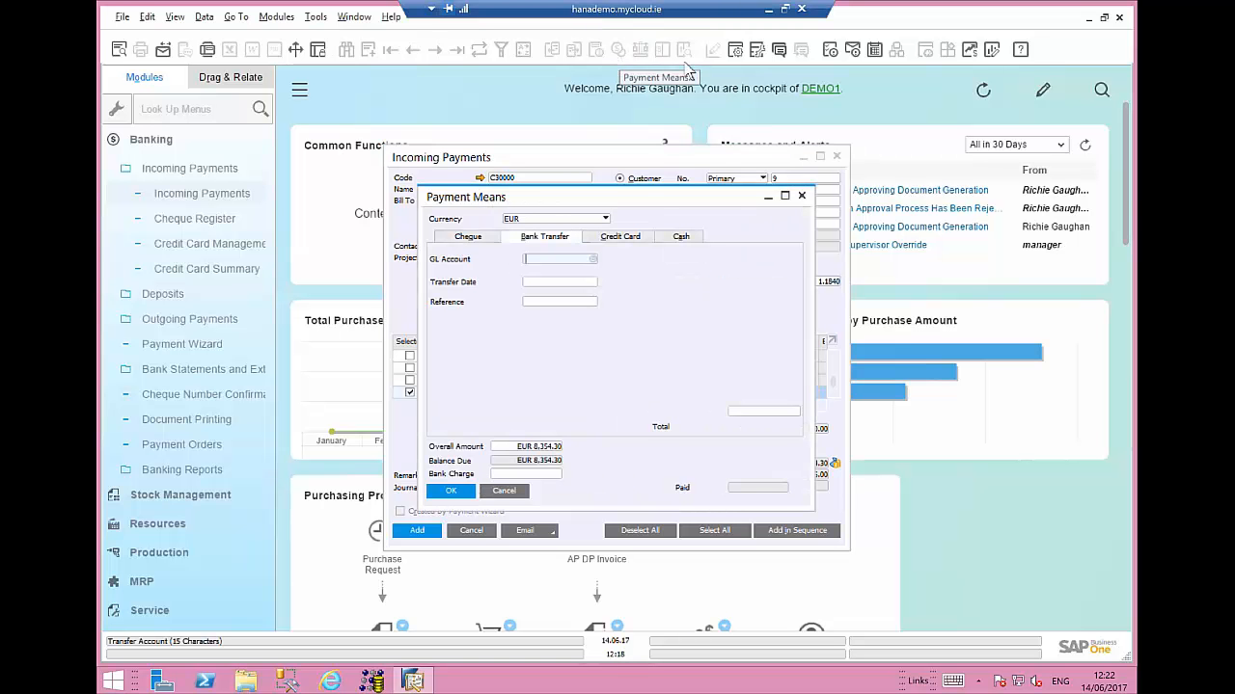
pyautogui.moveTo(650, 193); pyautogui.dragTo(554, 120)
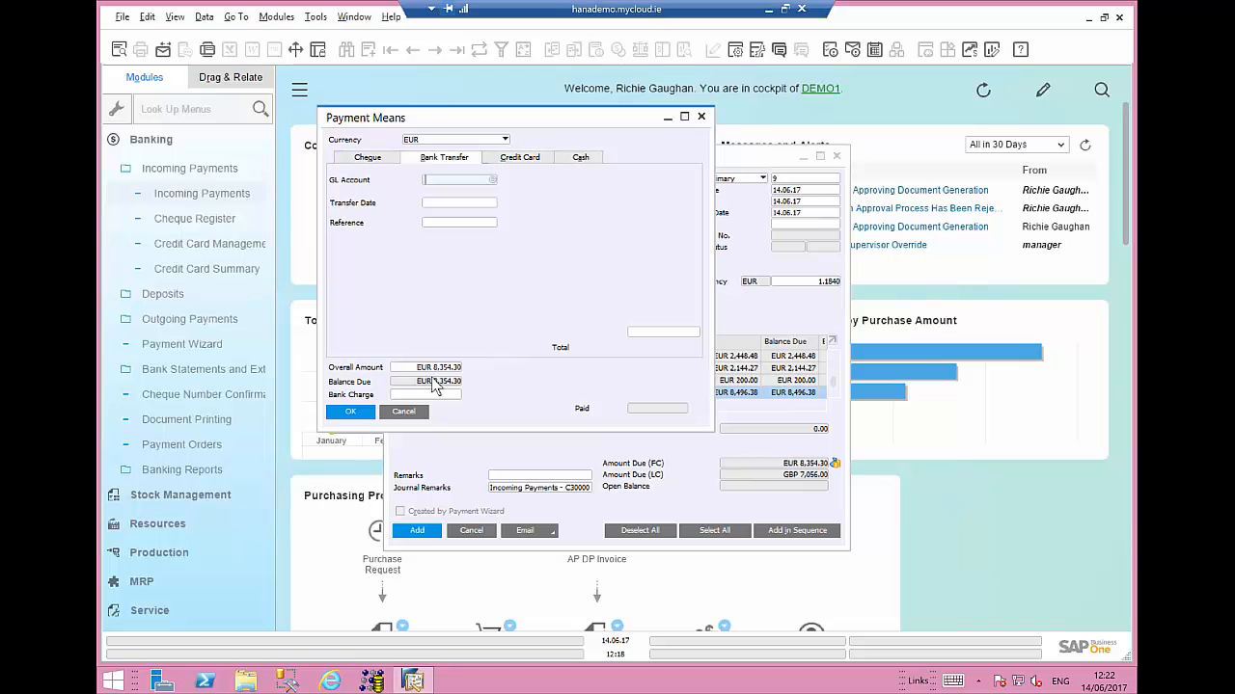
pyautogui.press('Tab')
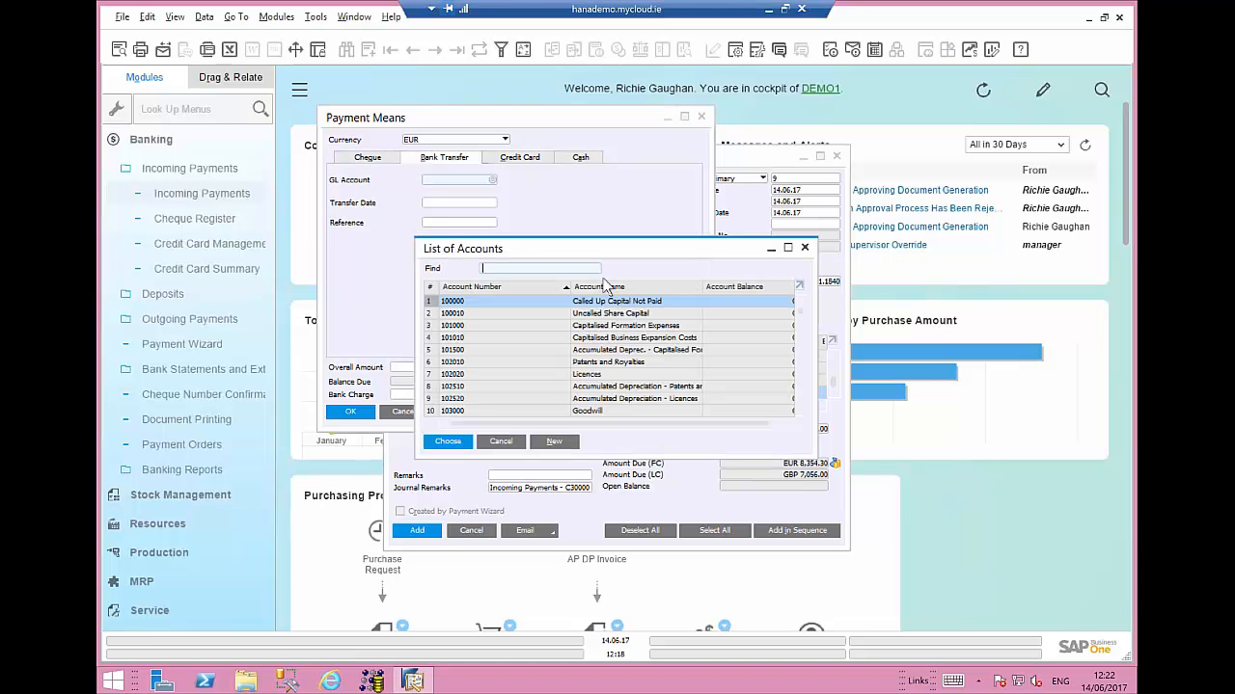
pyautogui.write('giro')
pyautogui.doubleClick(546, 305)
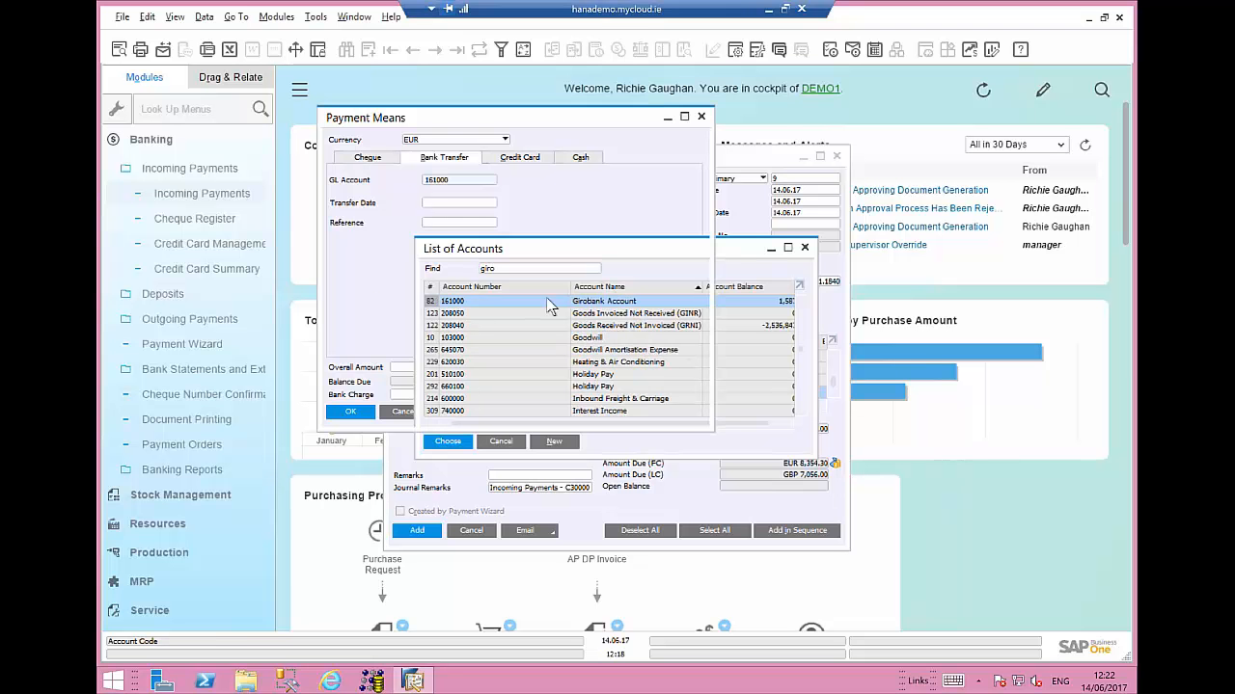
# - Set the bank transfer date to 14.06.17 and the reference to 1234
pyautogui.click(443, 202)
pyautogui.write('14')
pyautogui.press('Tab')
pyautogui.write('1234')
pyautogui.press('Tab')
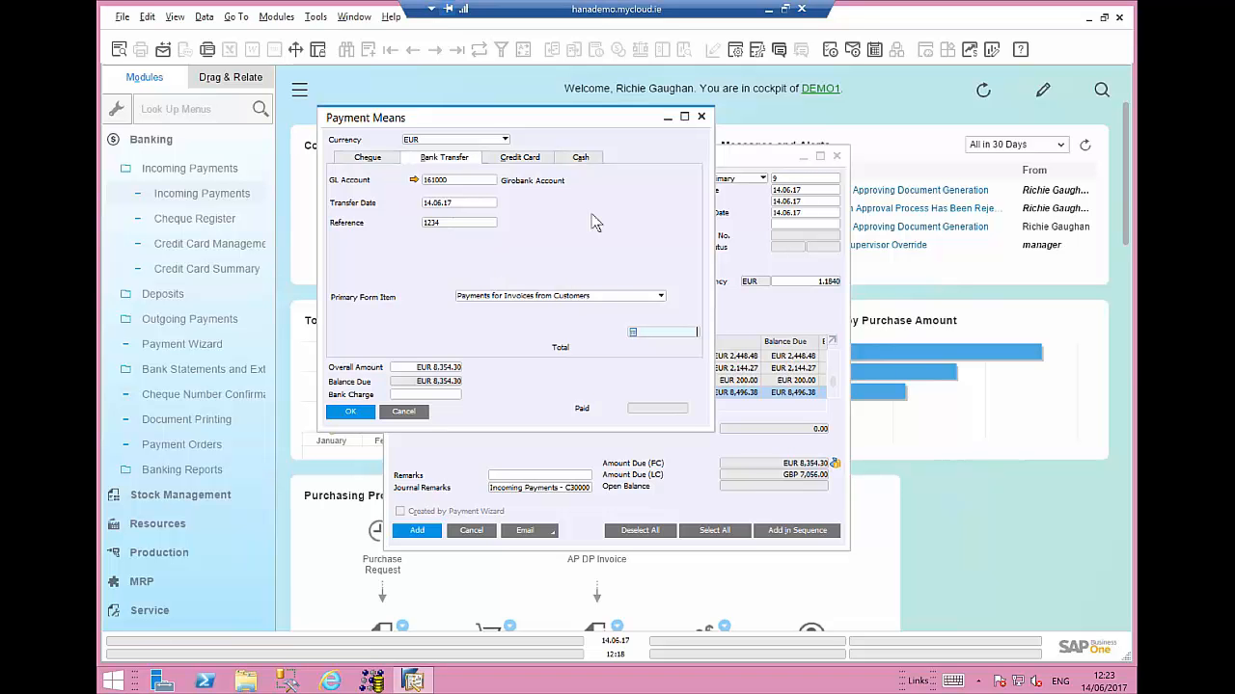
# - Set the bank transfer amount to EUR 8,354.30, confirm the payment means, and add the incoming payment
pyautogui.click(658, 331)
pyautogui.write('8,354.30')
pyautogui.press('Tab')
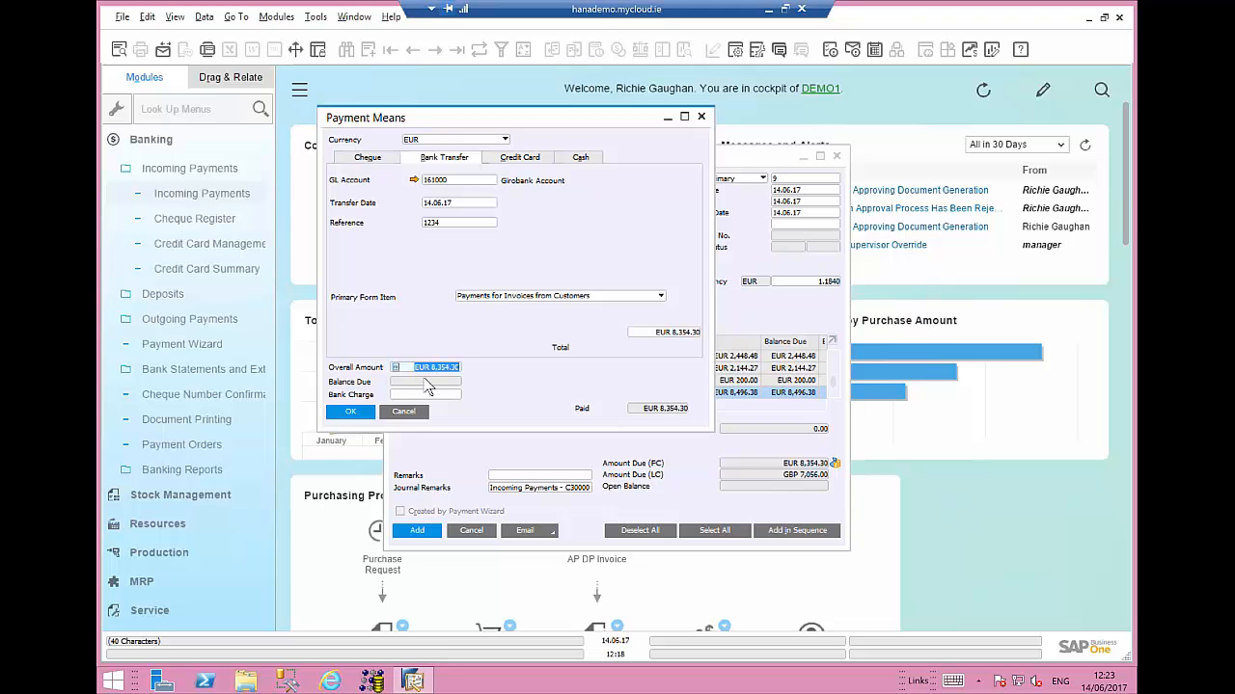
pyautogui.click(355, 411)
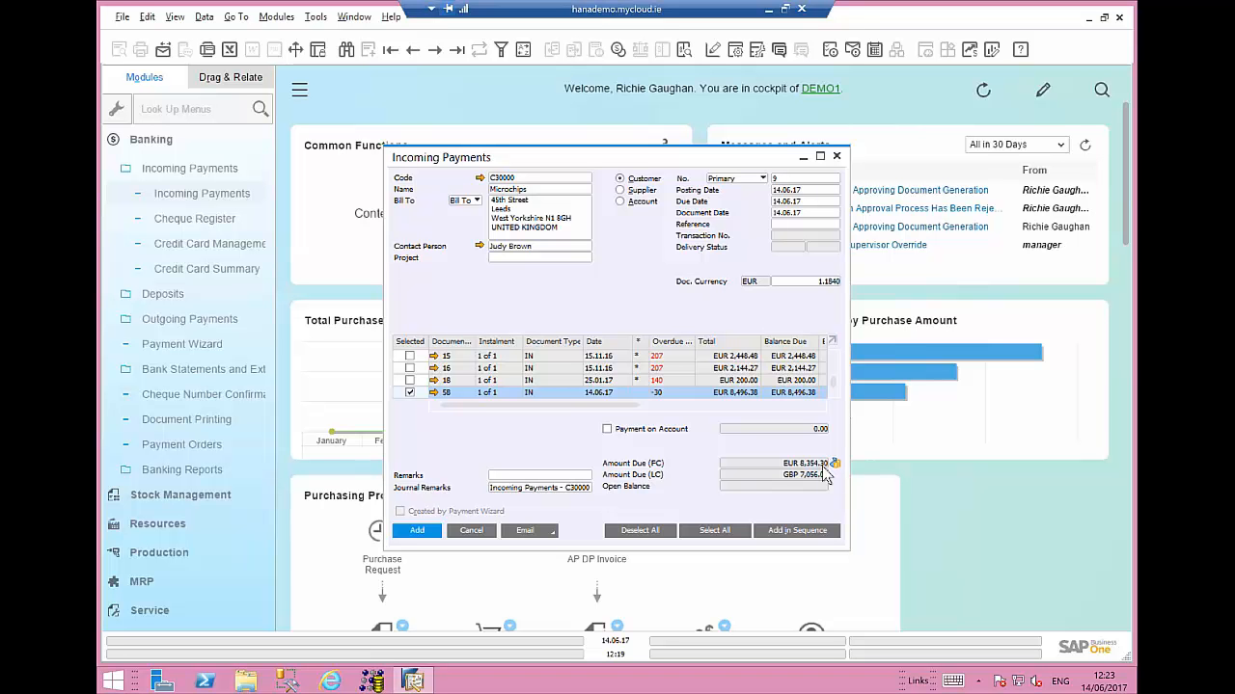
pyautogui.click(417, 532)
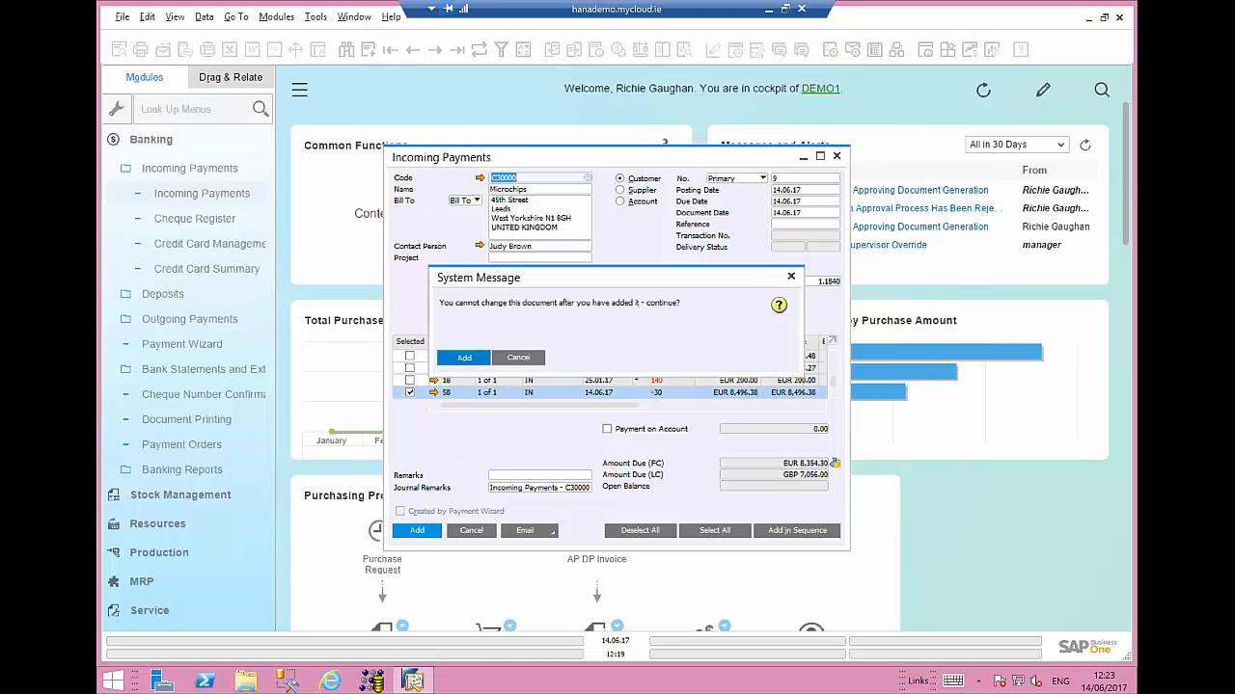
pyautogui.press('Return')
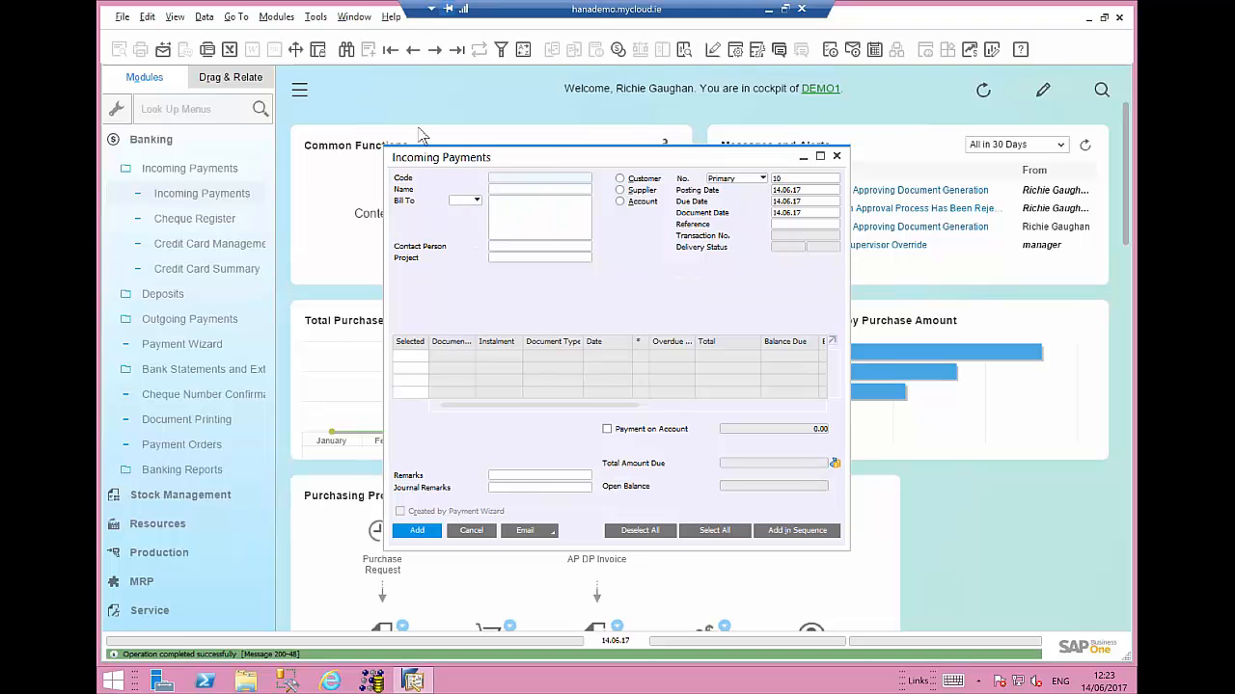
# - Reopen the added incoming payment and examine its journal entry
pyautogui.click(457, 50)
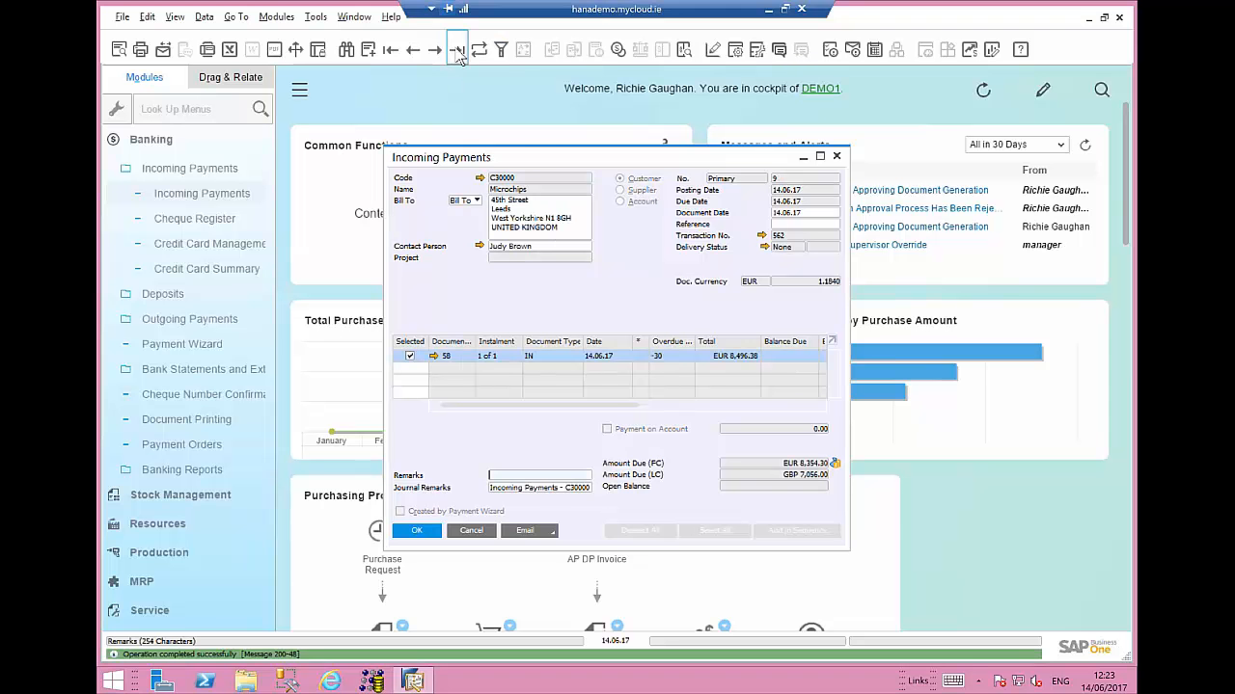
pyautogui.click(762, 236)
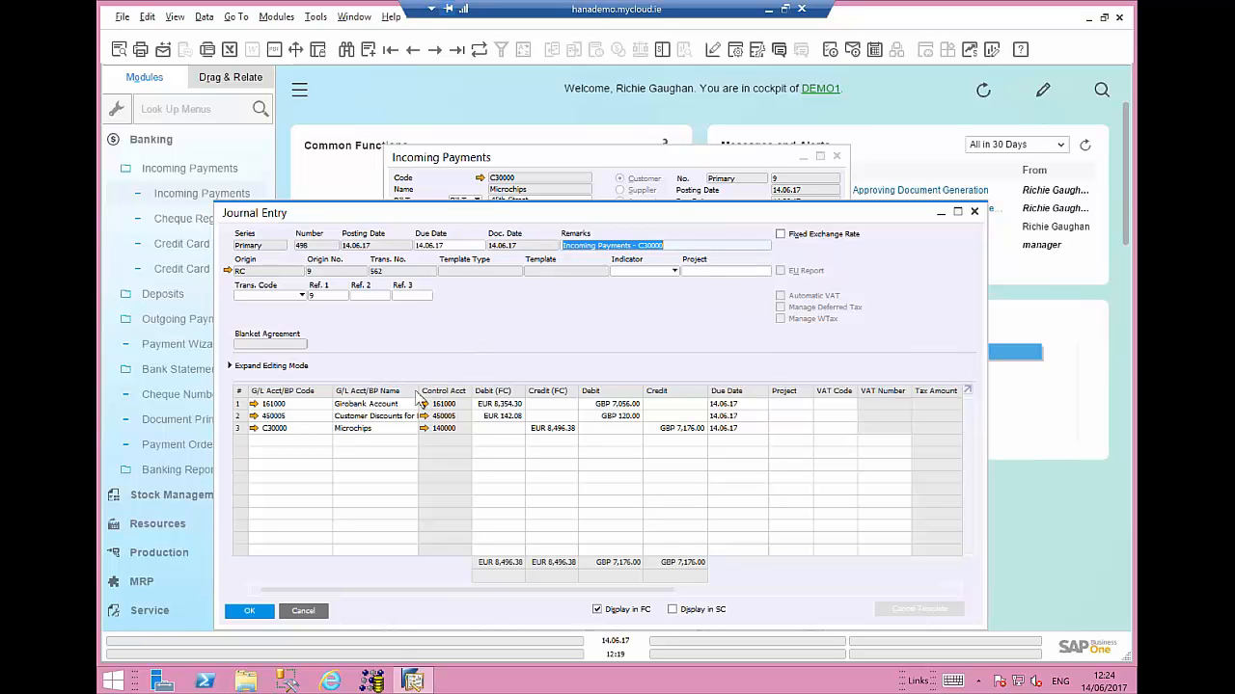
pyautogui.moveTo(419, 396); pyautogui.dragTo(477, 401)
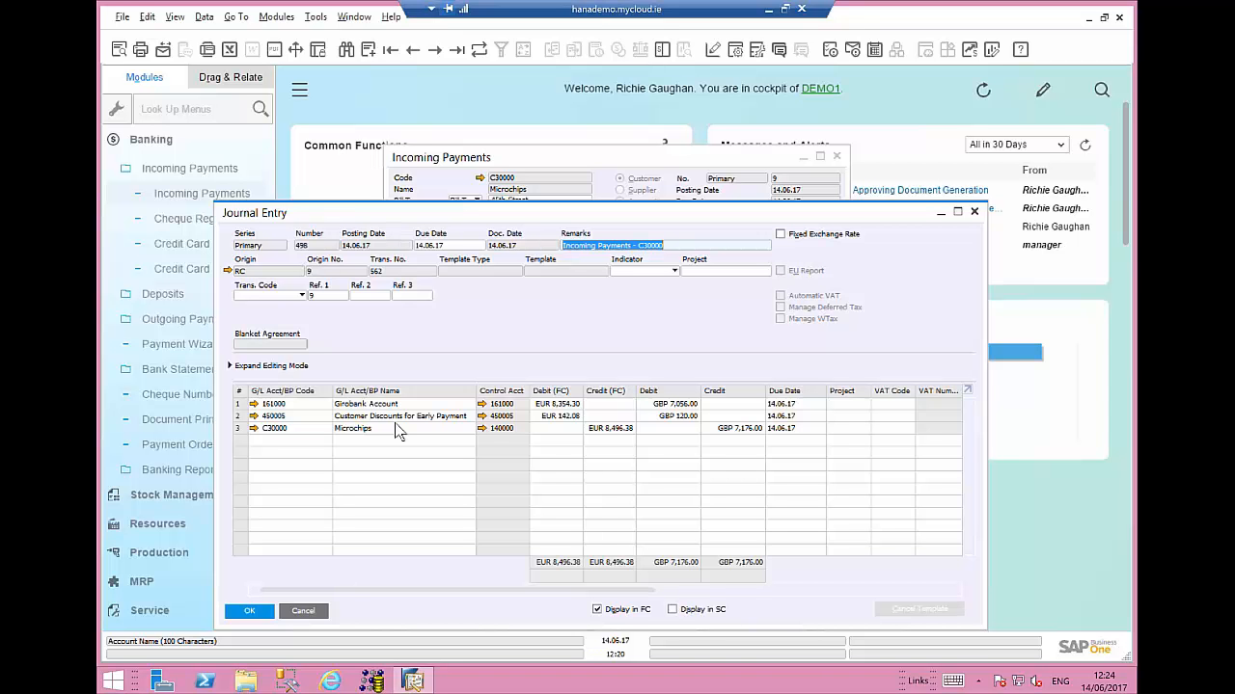
pyautogui.click(249, 610)
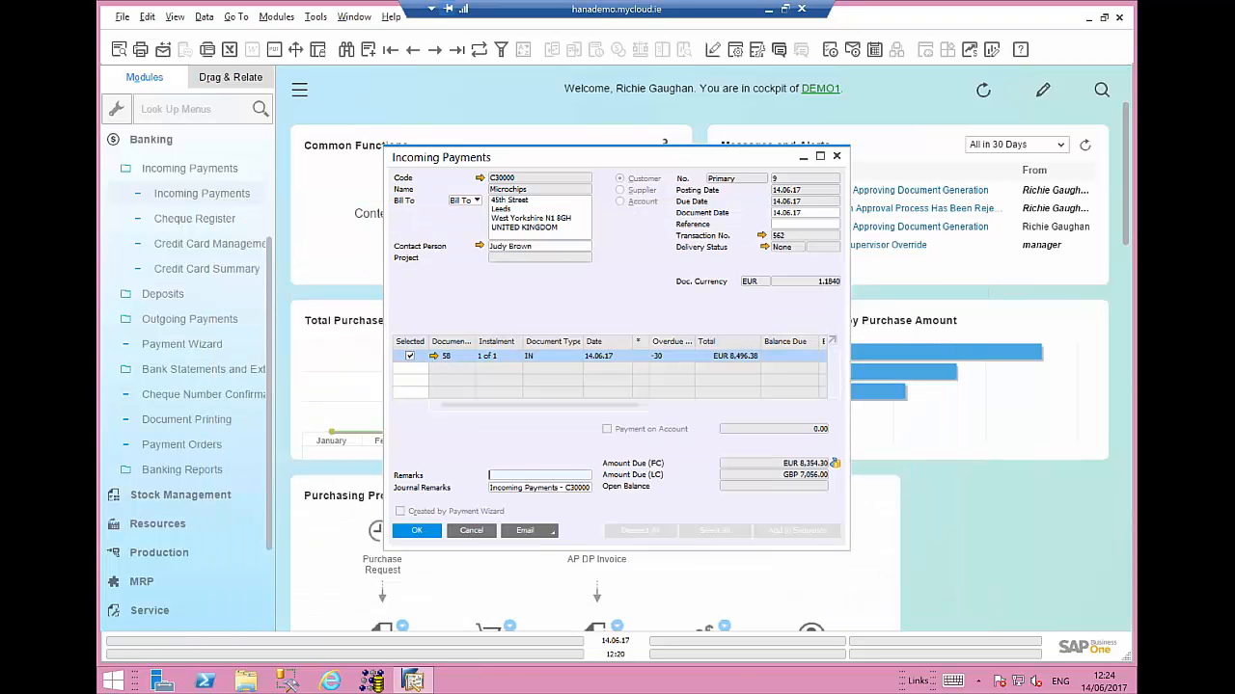
pyautogui.click(486, 536)
# - Run the Customer Receivables Ageing report from Business Partner Reports with the default selection
pyautogui.click(151, 139)
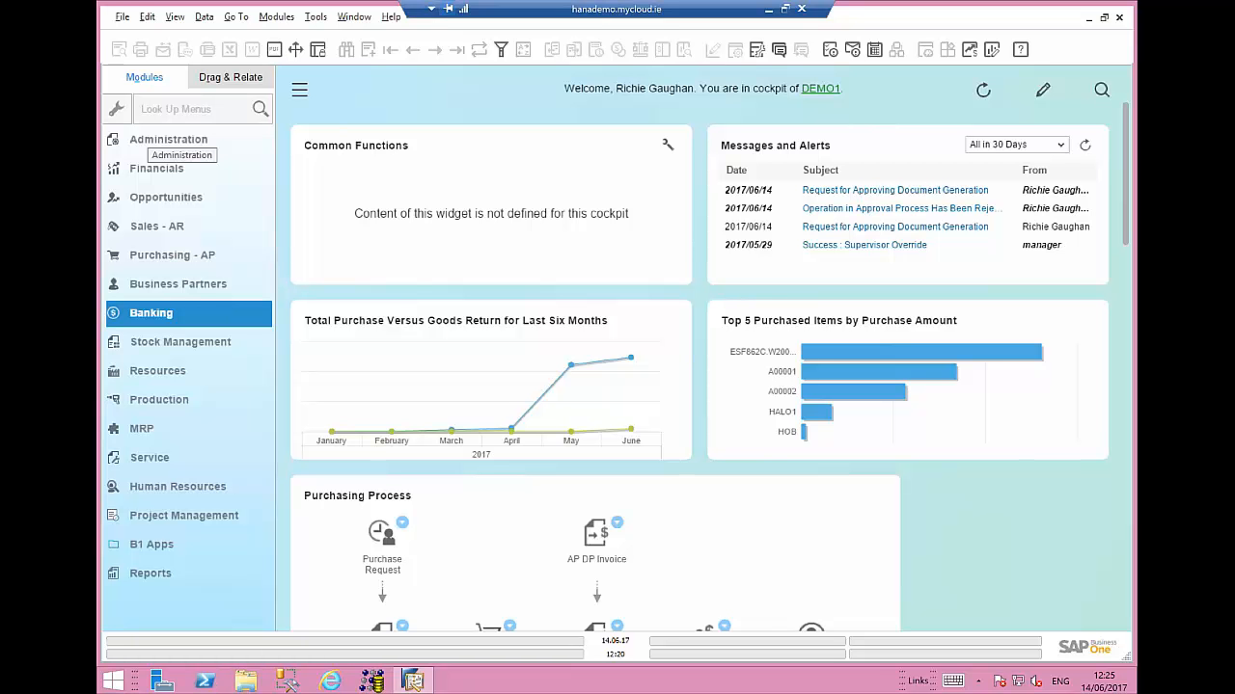
pyautogui.click(177, 285)
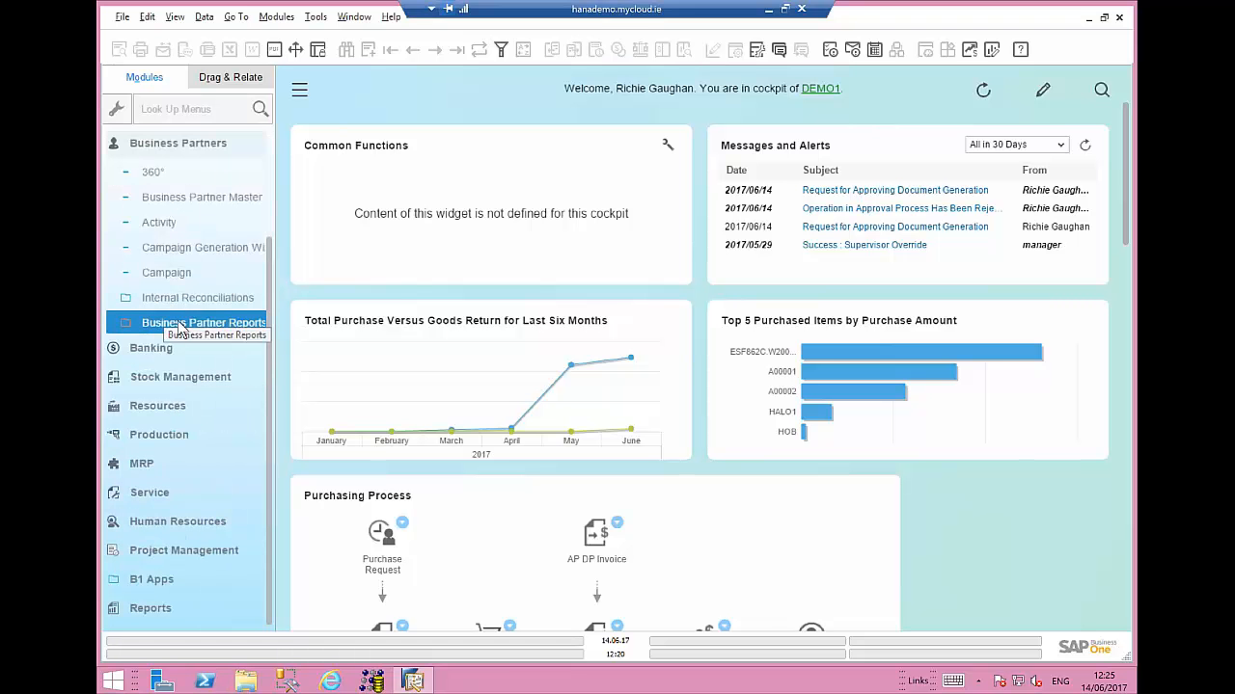
pyautogui.click(179, 324)
pyautogui.click(159, 498)
pyautogui.click(171, 525)
pyautogui.click(195, 550)
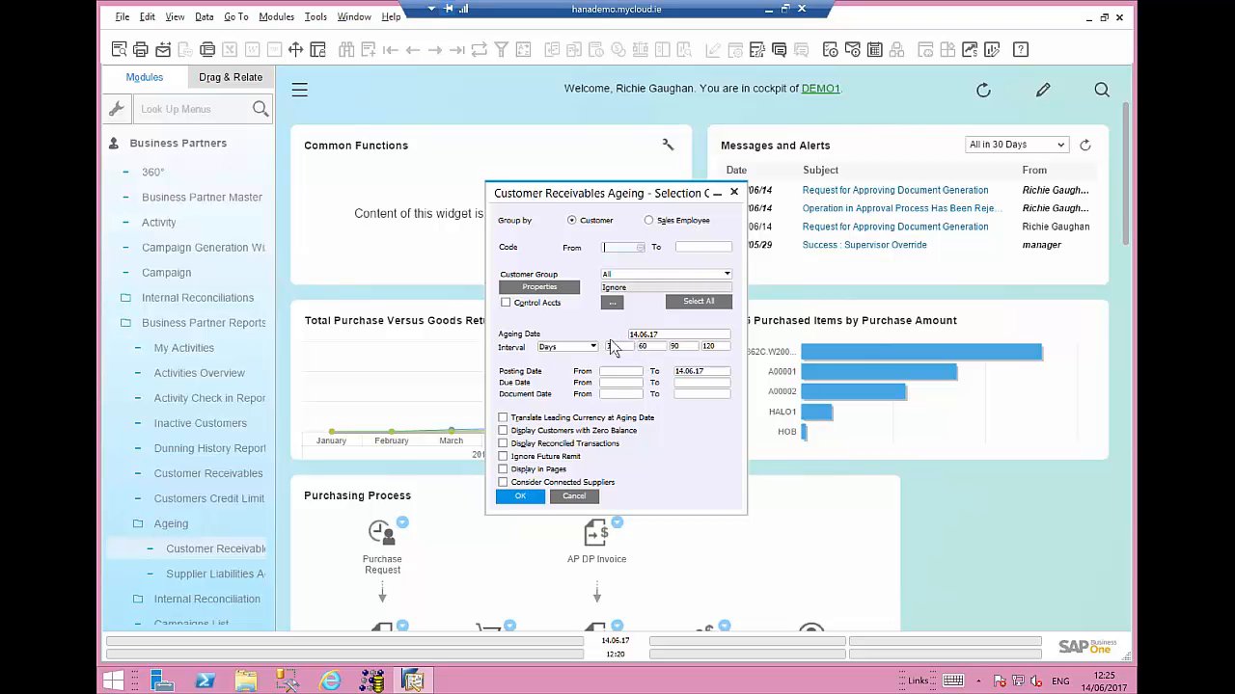
pyautogui.click(528, 496)
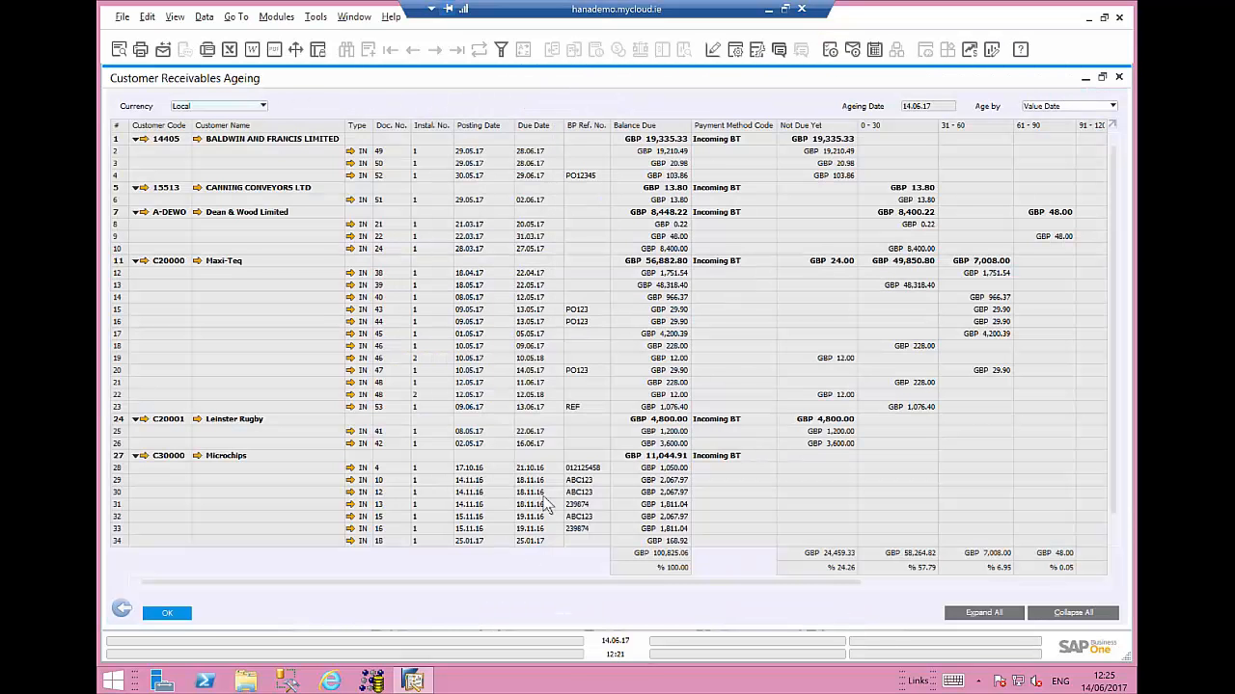
# - Collapse and expand the ageing report rows, widen its columns, and close the report
pyautogui.click(1068, 622)
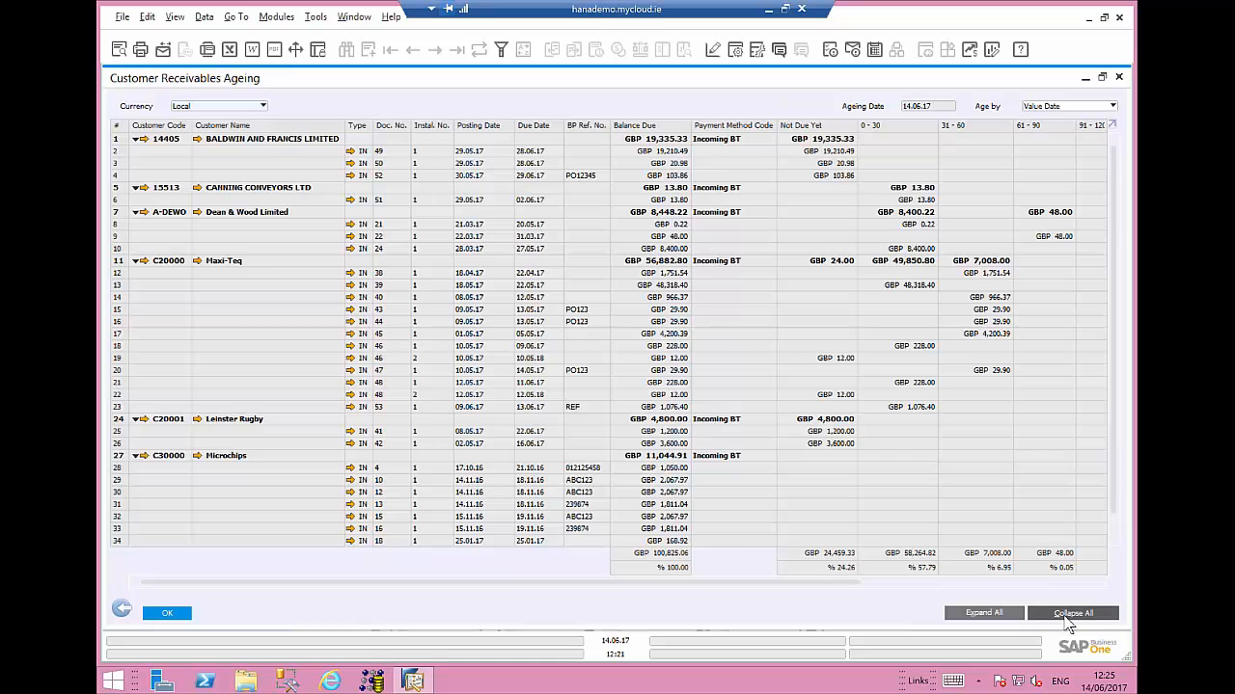
pyautogui.click(976, 614)
pyautogui.moveTo(427, 582); pyautogui.dragTo(385, 572)
pyautogui.moveTo(402, 582); pyautogui.dragTo(465, 591)
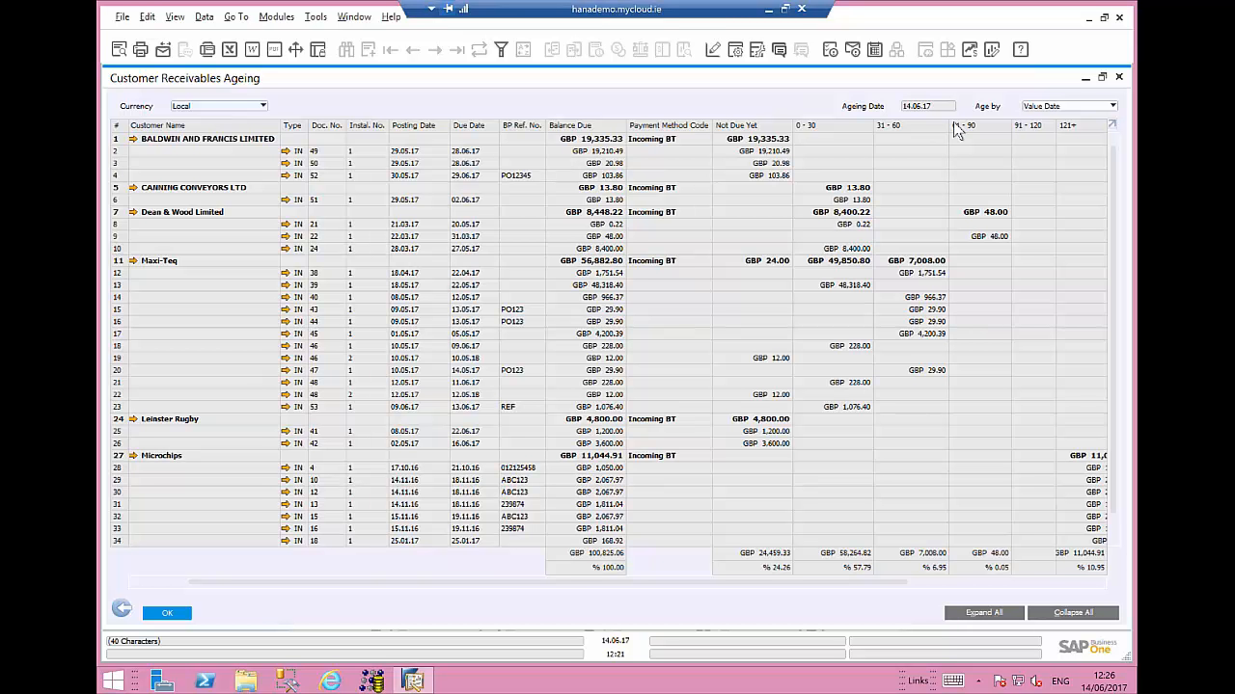
pyautogui.click(167, 615)
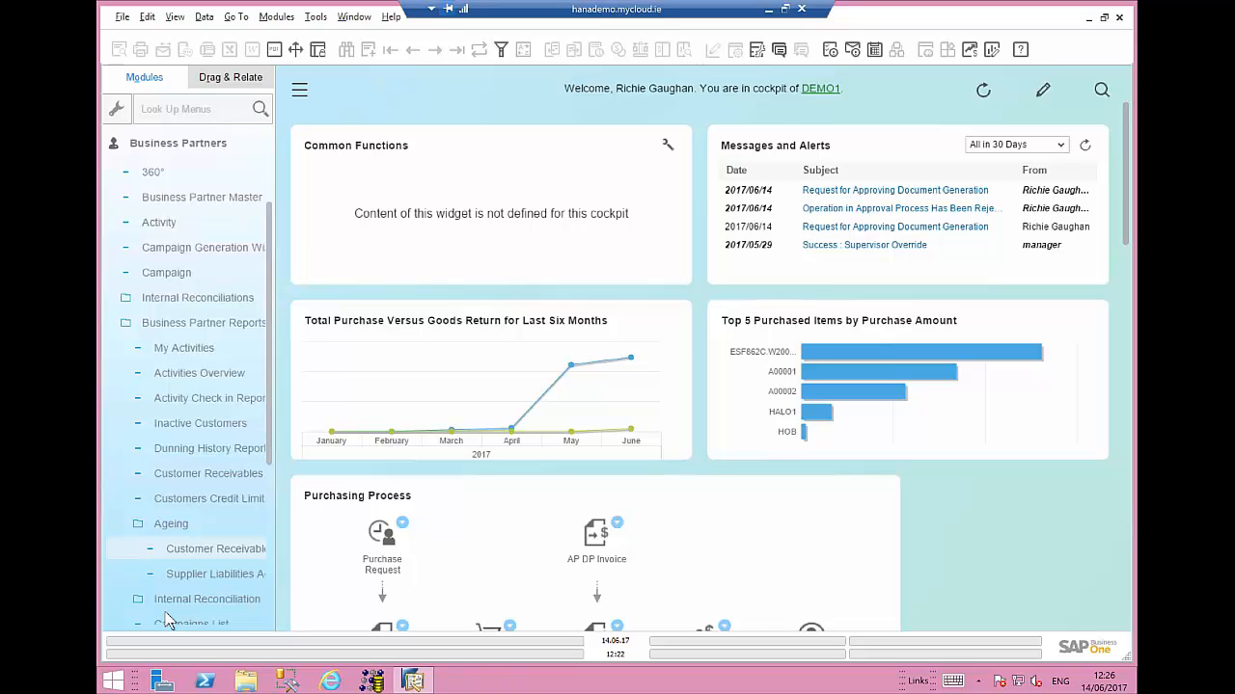
# - Open the Dunning Wizard from the Sales - AR module
pyautogui.click(106, 624)
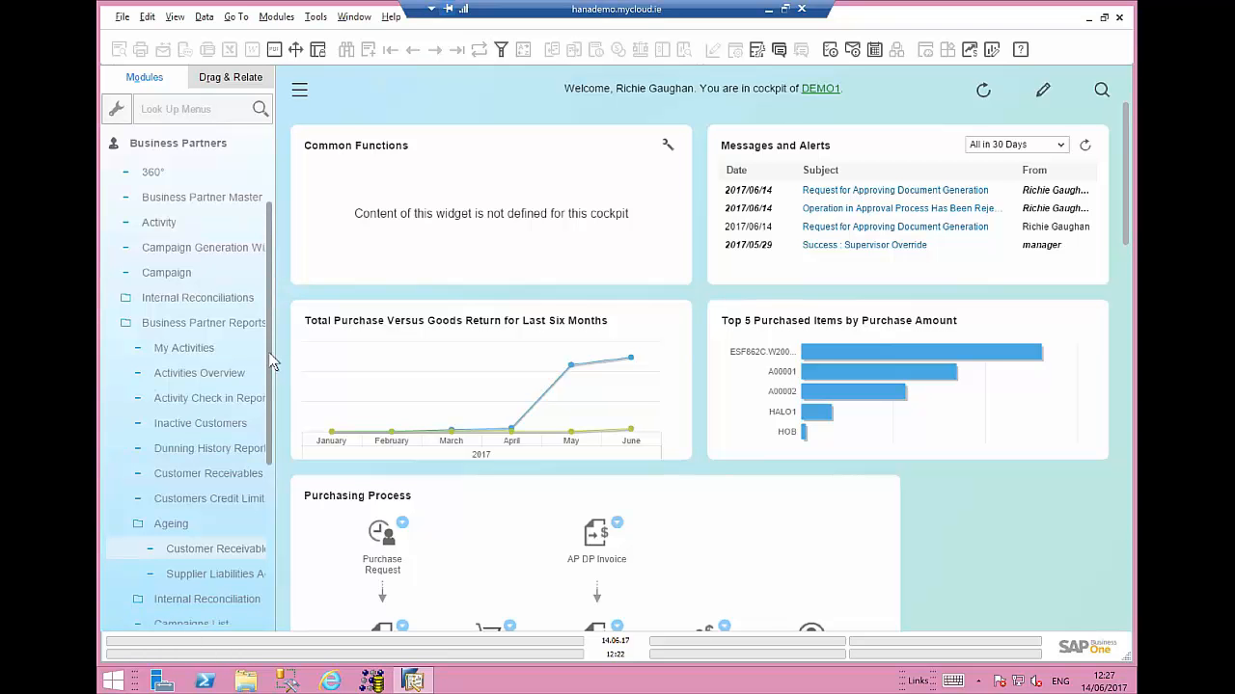
pyautogui.moveTo(269, 281); pyautogui.dragTo(270, 199)
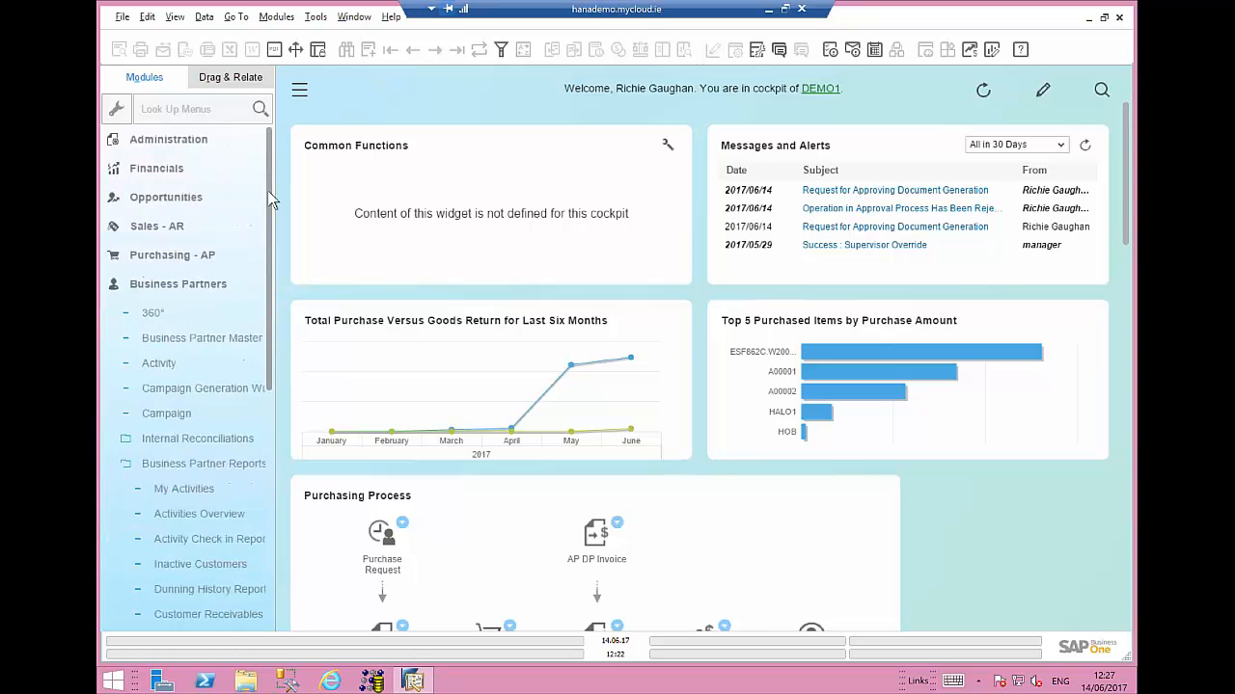
pyautogui.click(169, 286)
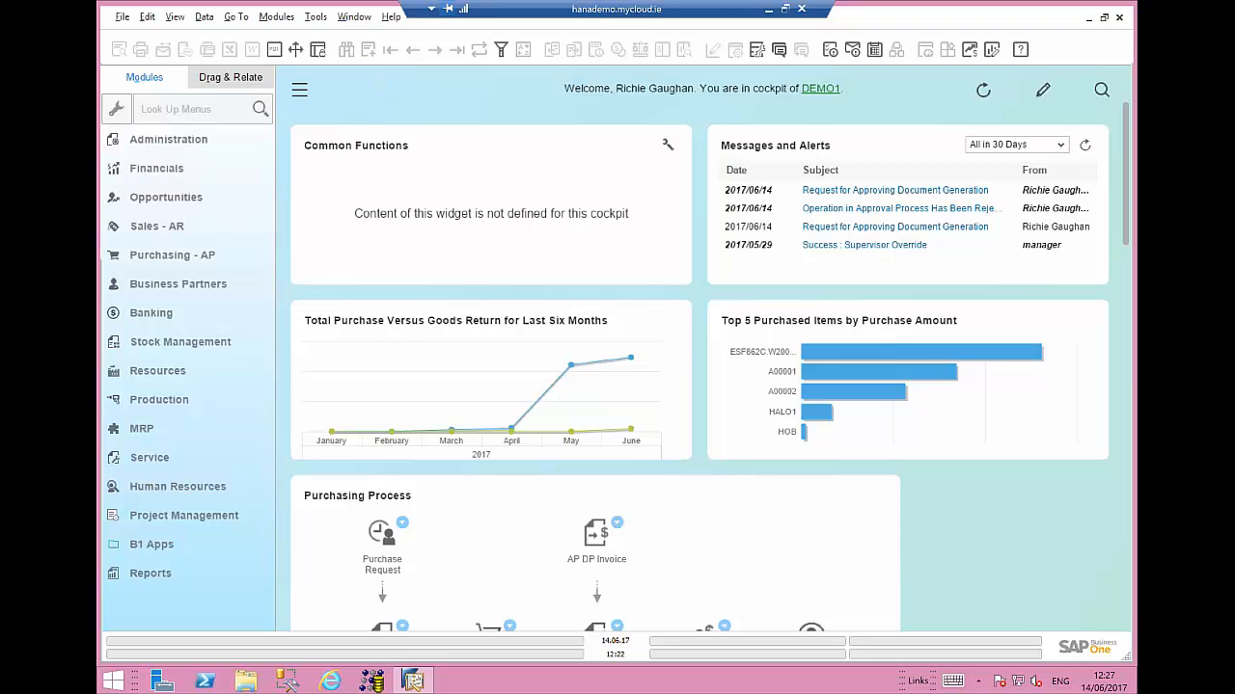
pyautogui.click(162, 226)
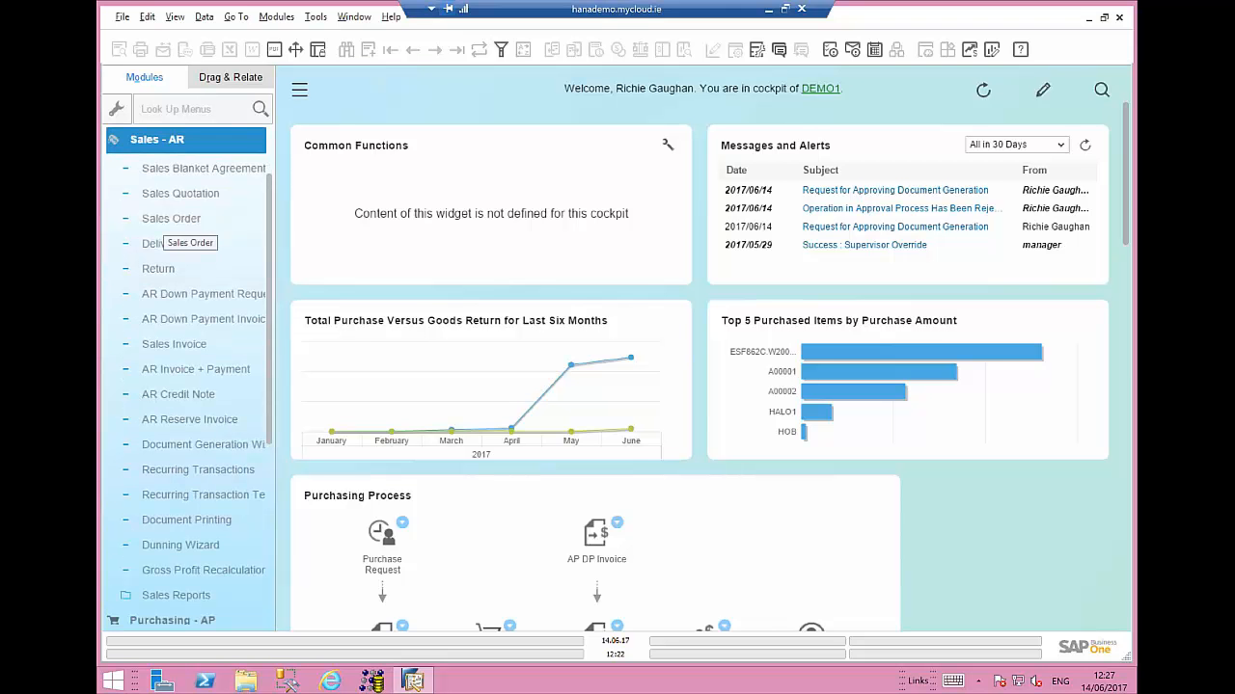
pyautogui.click(173, 546)
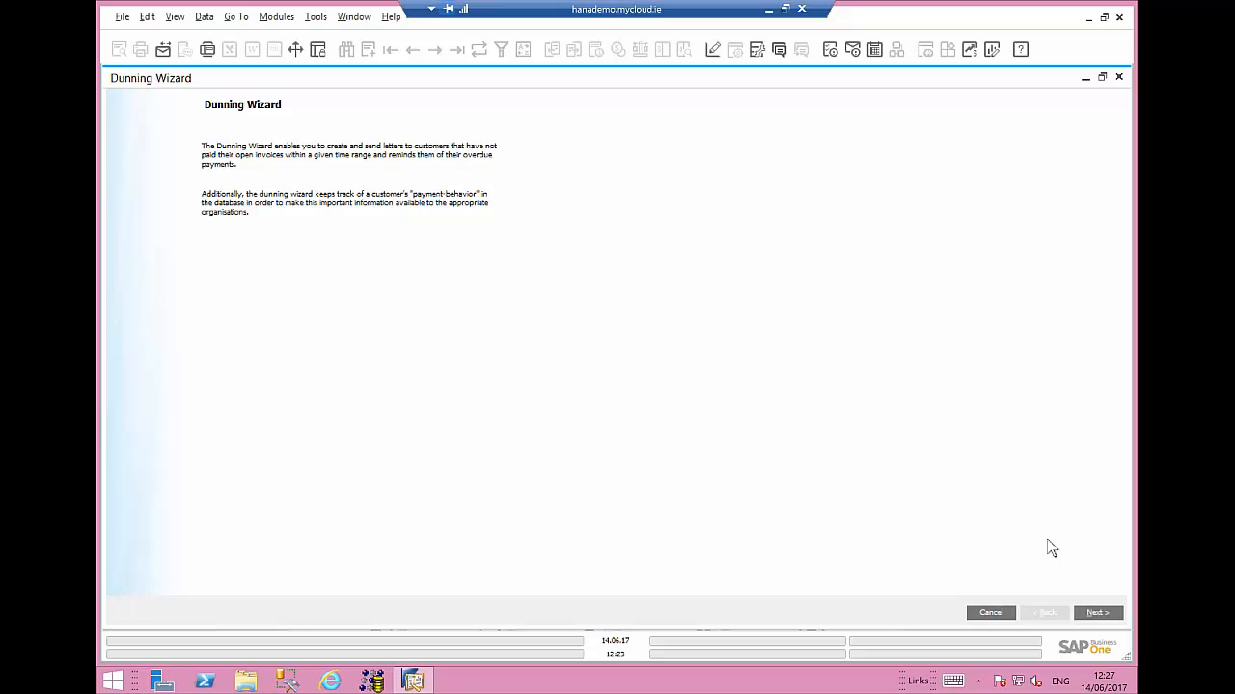
# - Start a new dunning run, keeping dunning level and dunning term set to All
pyautogui.click(1097, 615)
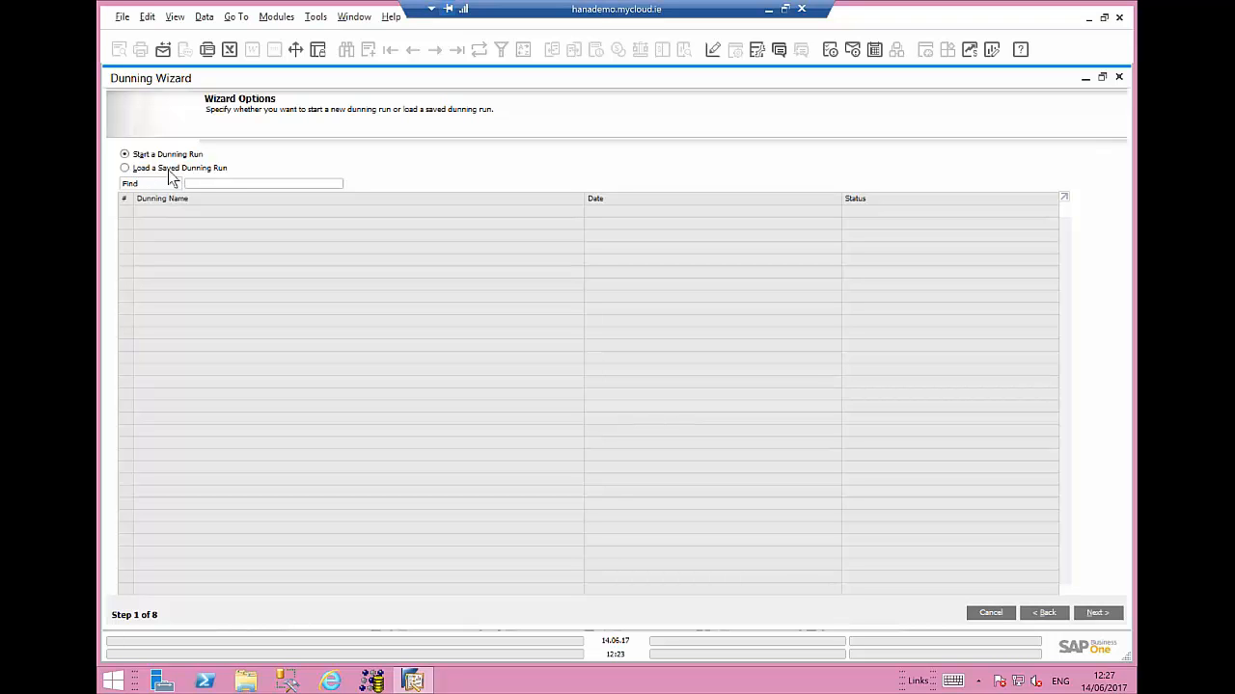
pyautogui.click(1100, 614)
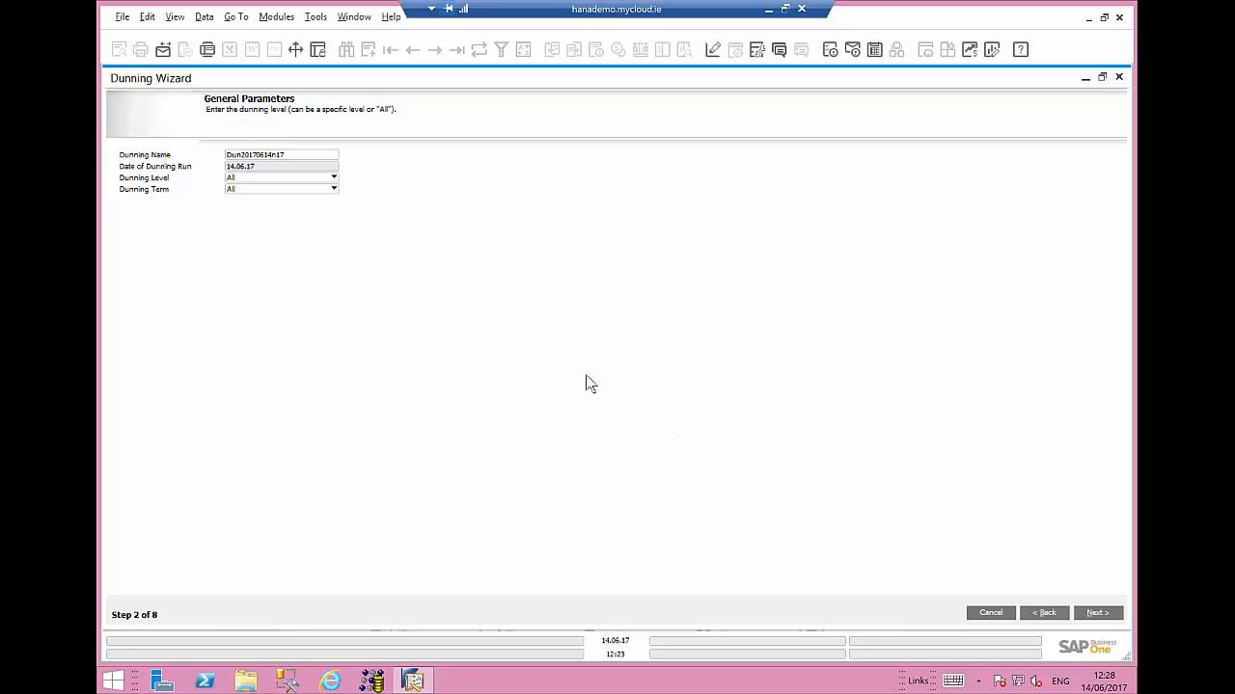
pyautogui.click(334, 178)
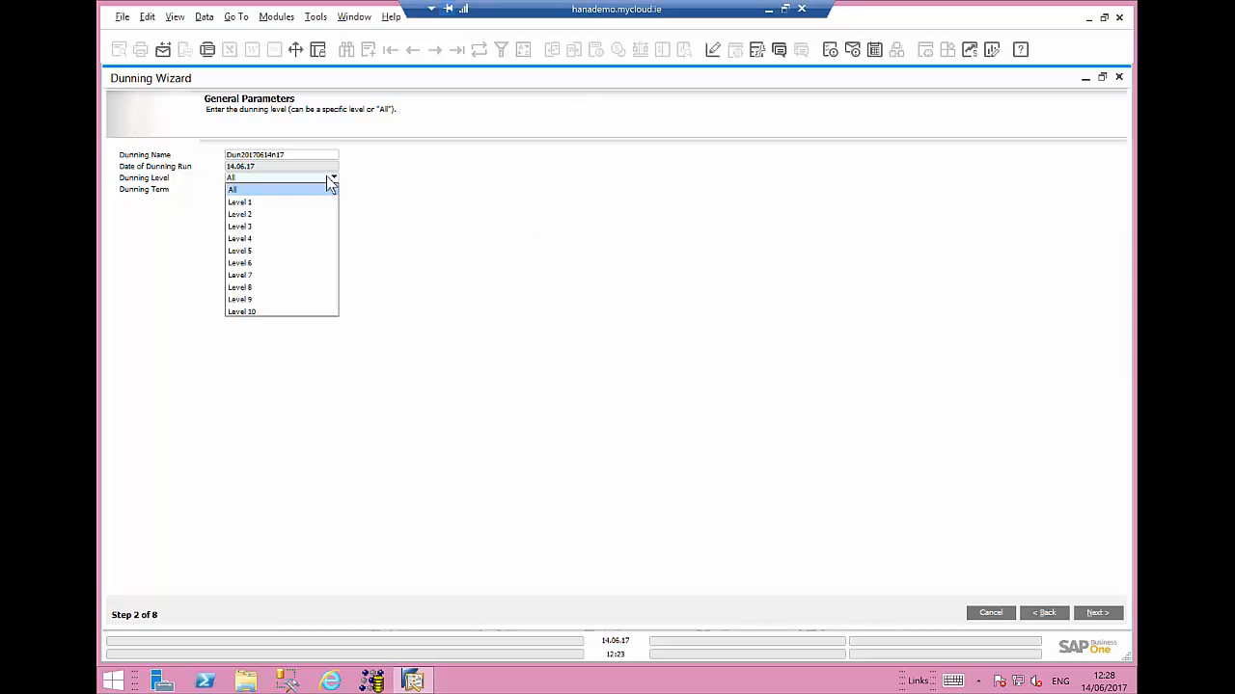
pyautogui.click(326, 177)
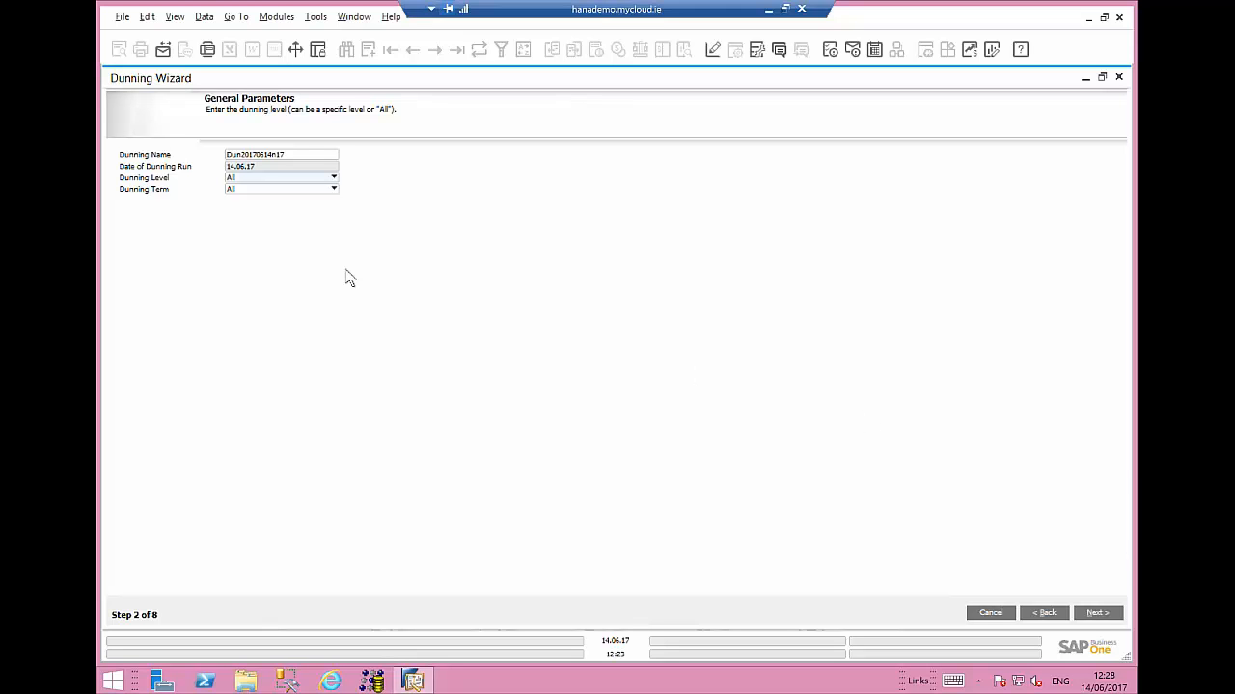
pyautogui.click(280, 190)
pyautogui.click(280, 190)
pyautogui.click(1095, 613)
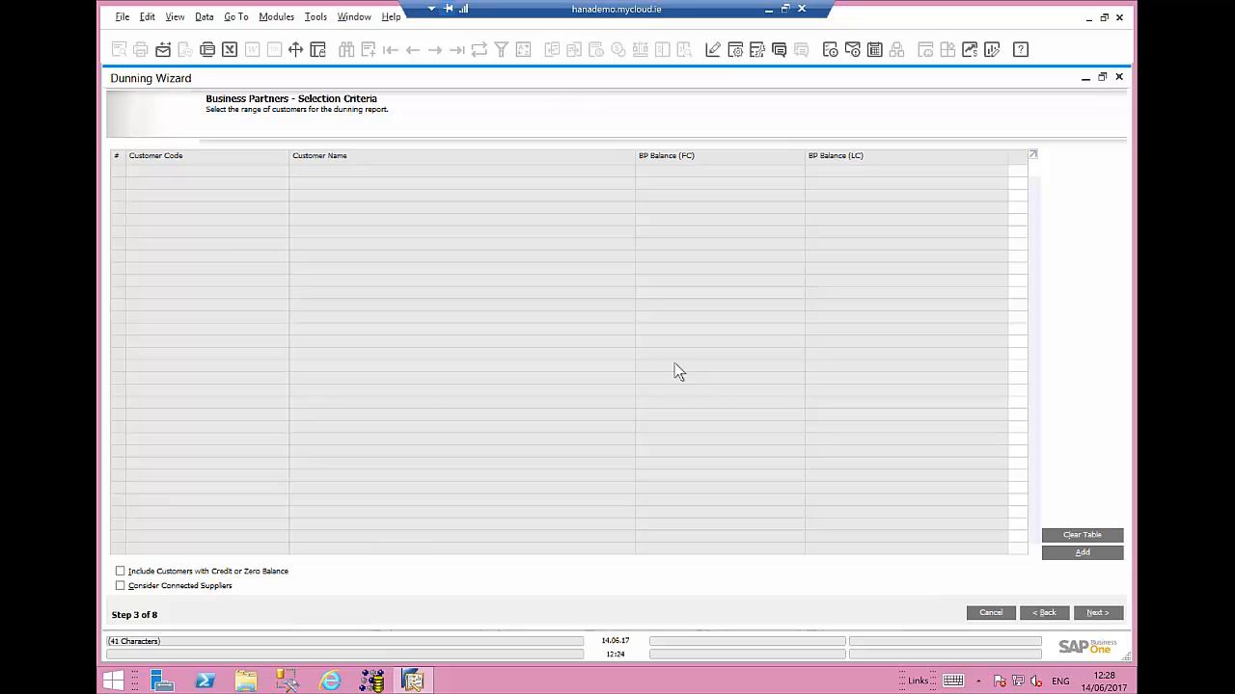
# - Add all customers with codes from 014401 to WAITROSE to the dunning run's business partner selection
pyautogui.click(1082, 553)
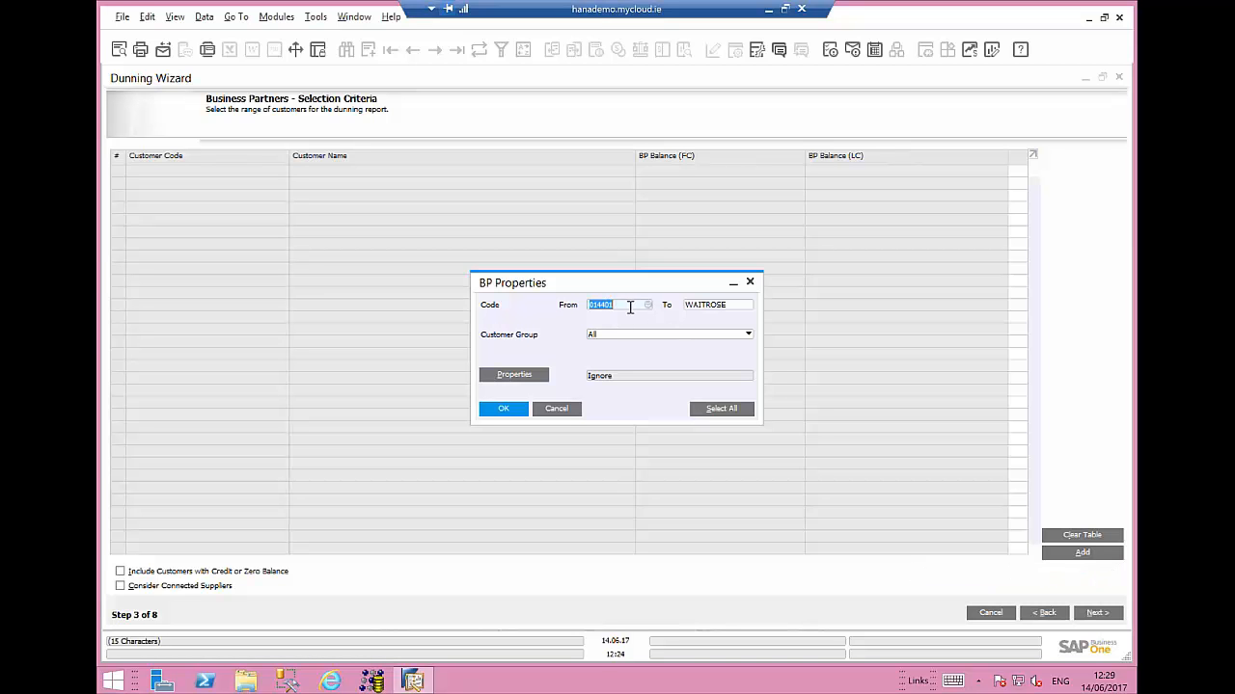
pyautogui.press('Tab')
pyautogui.click(615, 307)
pyautogui.click(626, 305)
pyautogui.click(650, 305)
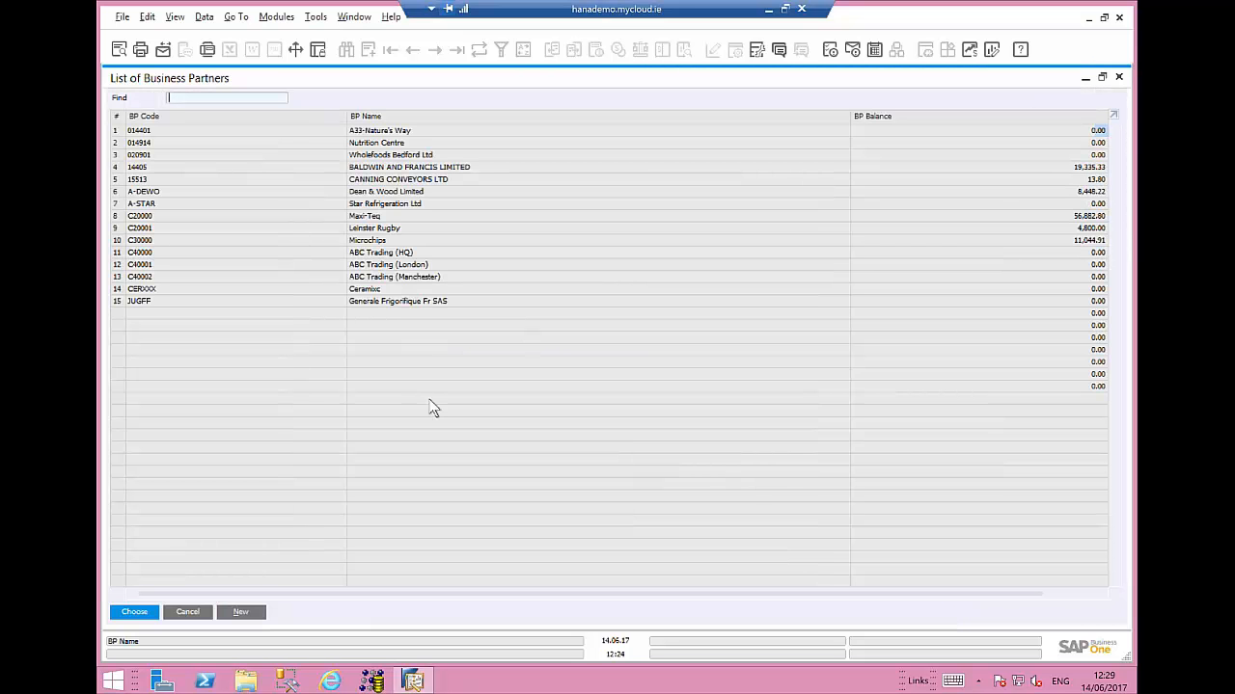
pyautogui.click(187, 611)
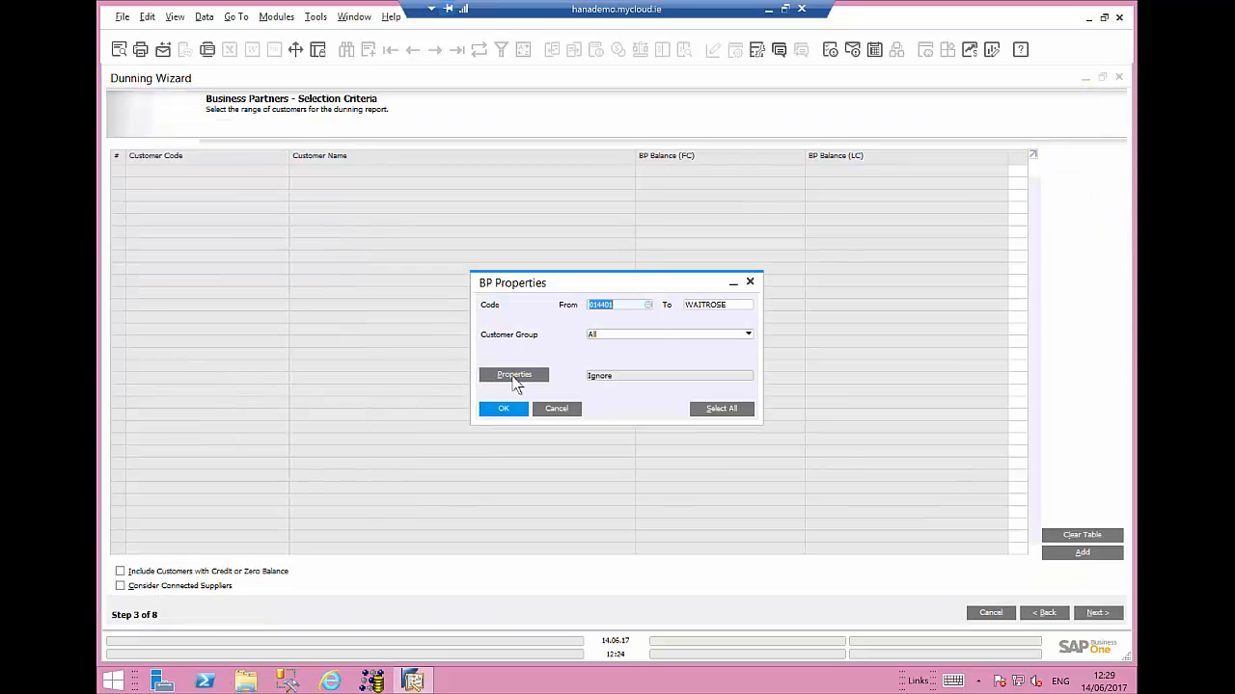
pyautogui.click(515, 378)
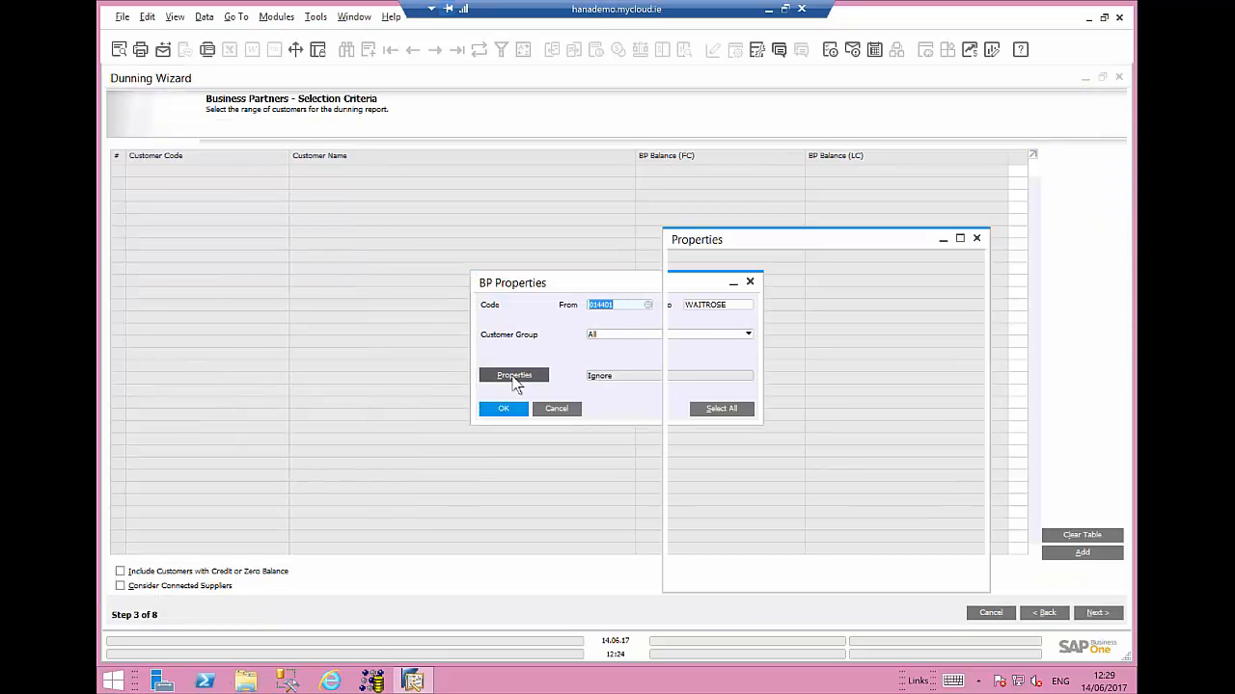
pyautogui.click(757, 561)
pyautogui.click(500, 409)
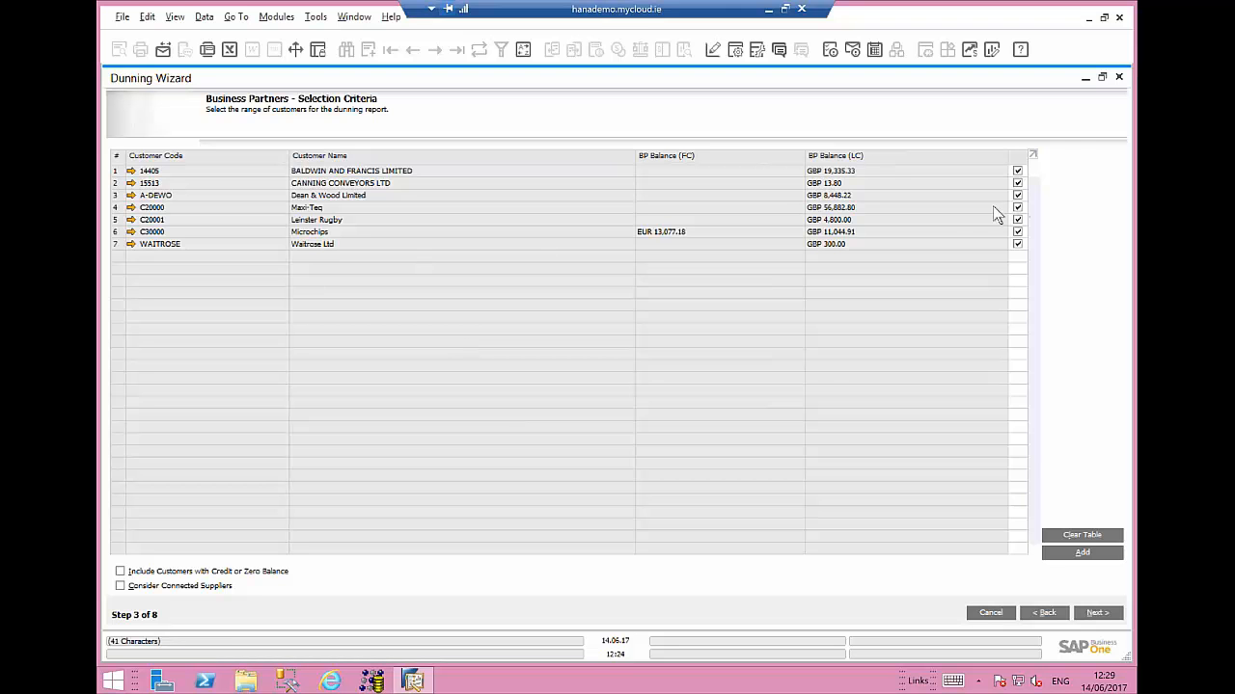
# - Proceed through the document parameters with due dates up to 14.06.17 to the recommendation report
pyautogui.click(1095, 613)
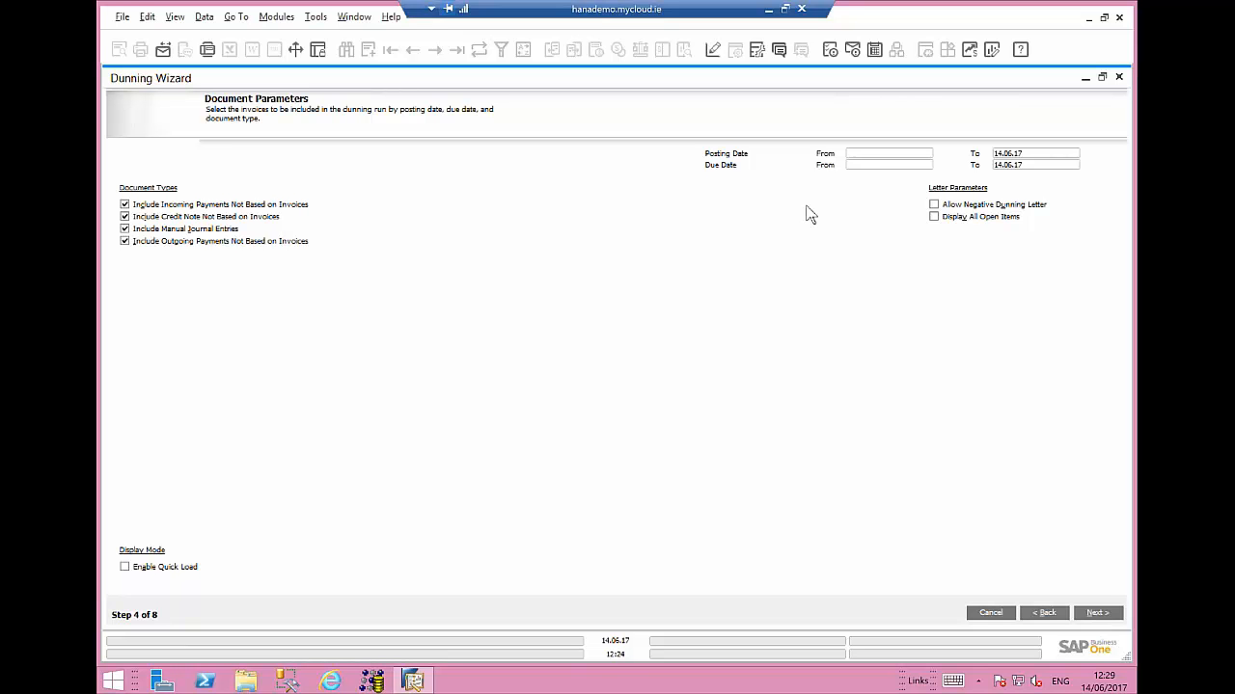
pyautogui.click(1033, 166)
pyautogui.click(1097, 615)
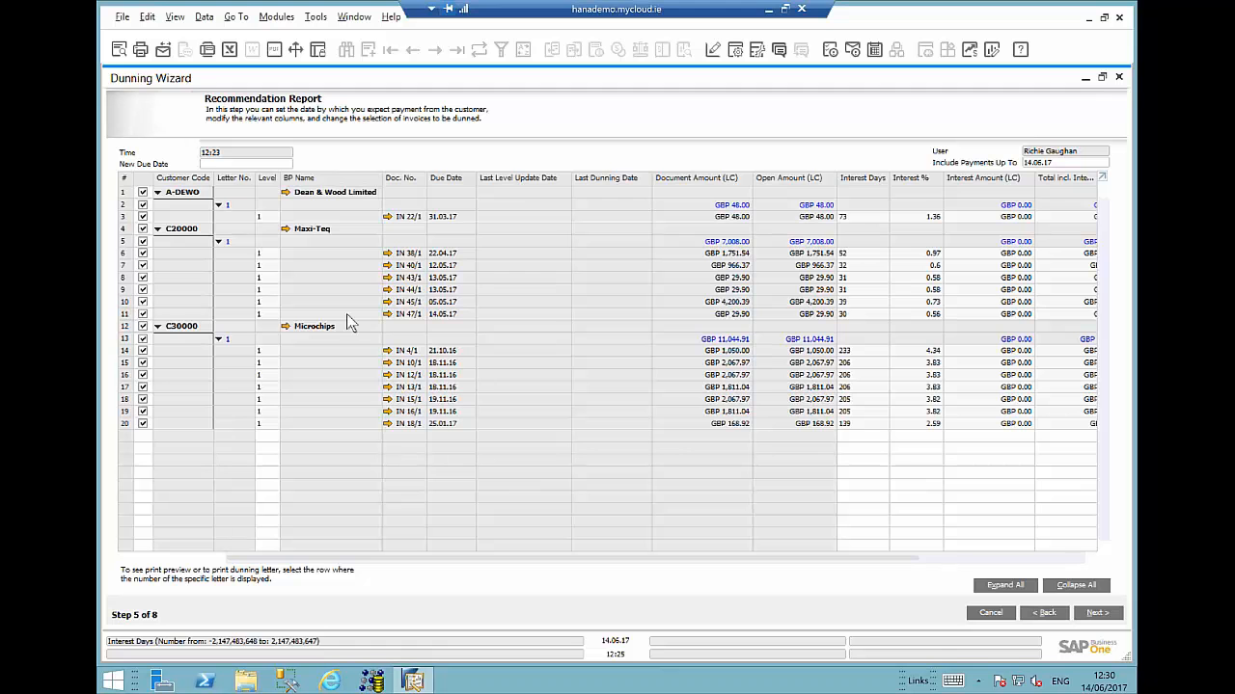
# - Preview the Maxi-Teq dunning letter and close the preview
pyautogui.click(128, 242)
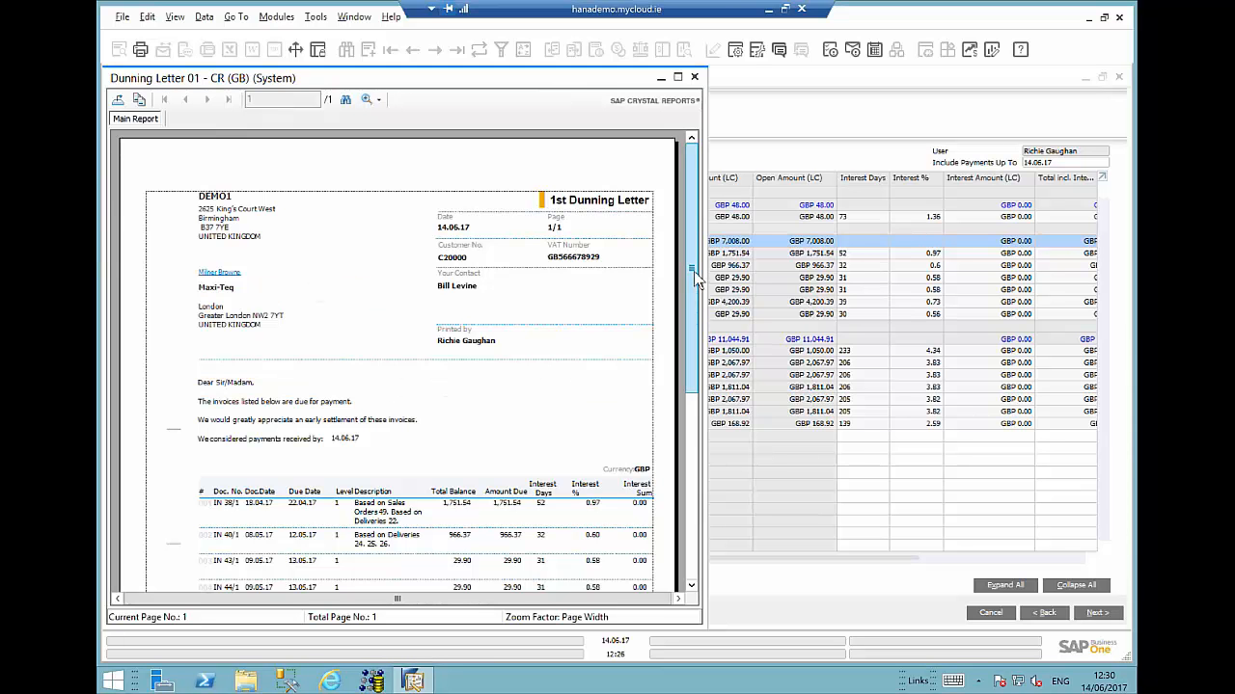
pyautogui.moveTo(696, 280); pyautogui.dragTo(697, 492)
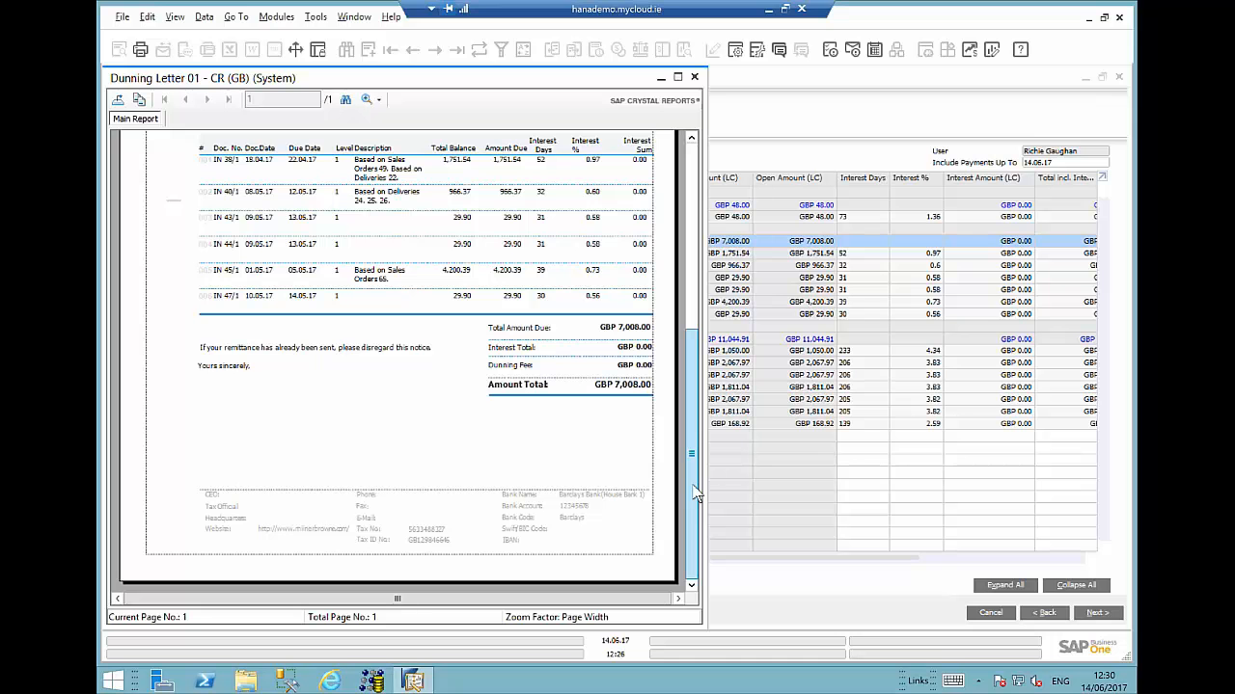
pyautogui.click(696, 79)
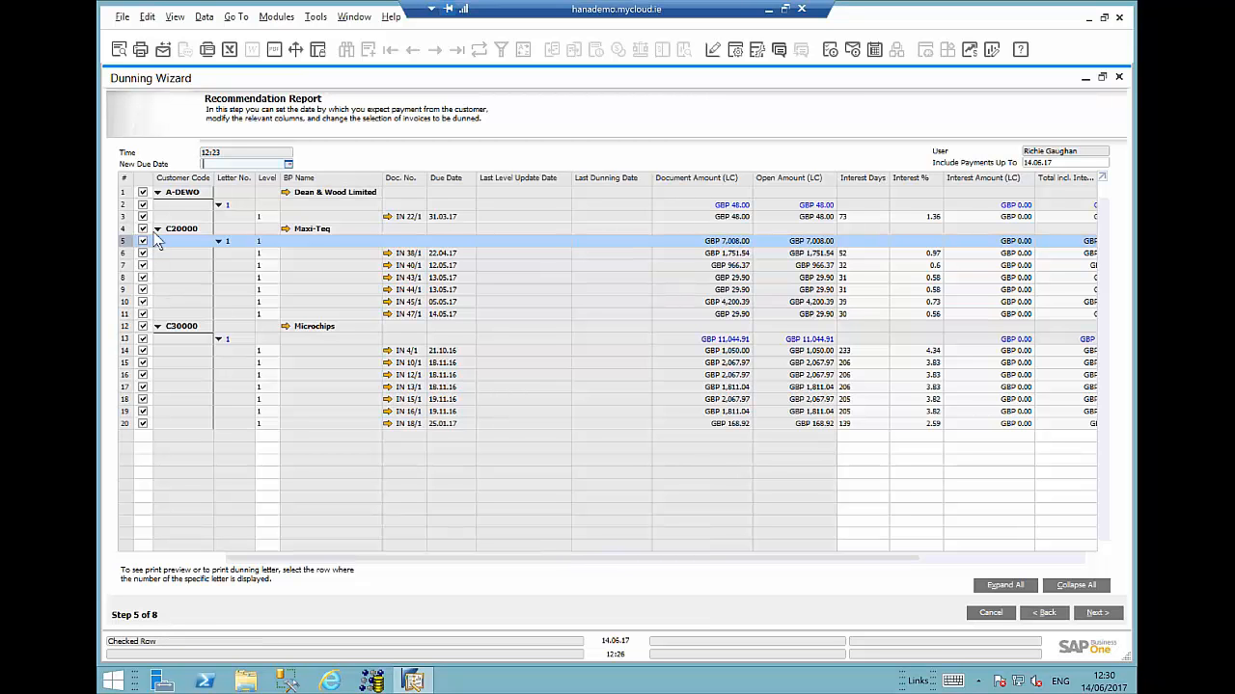
# - Untick Maxi-Teq's 13.05.17 invoices in the recommendation report, advance to processing, and cancel the Dunning Wizard
pyautogui.click(142, 290)
pyautogui.click(143, 277)
pyautogui.click(143, 290)
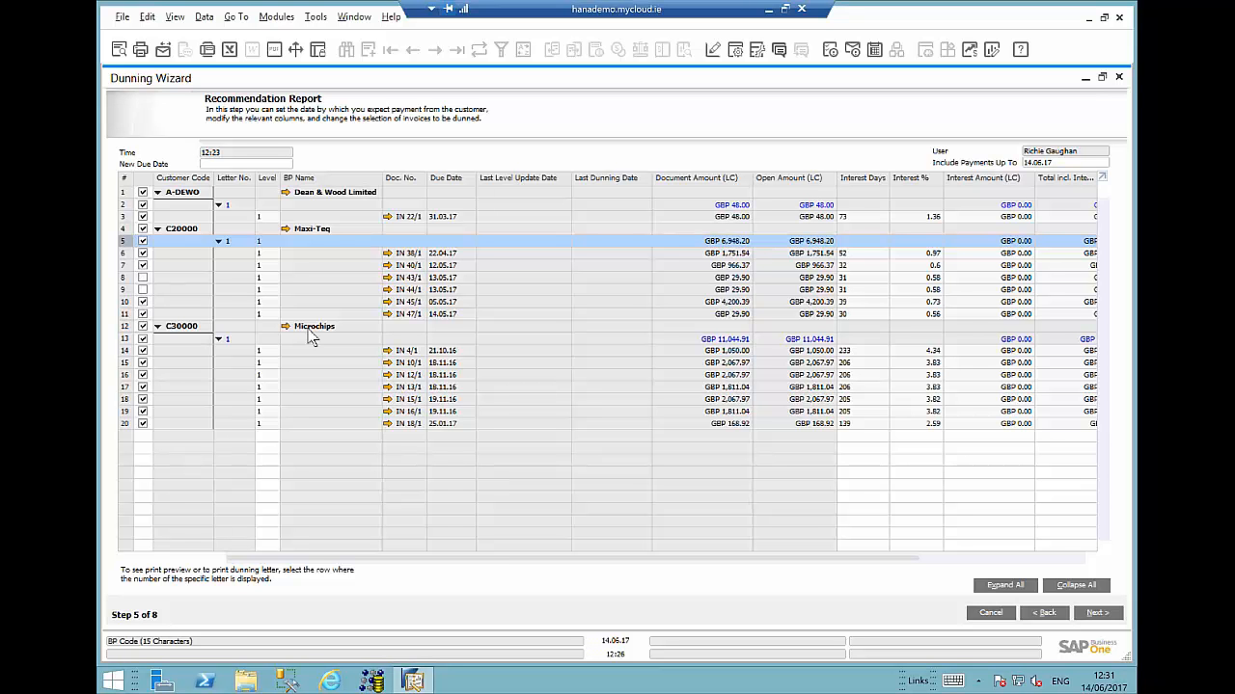
pyautogui.click(1109, 618)
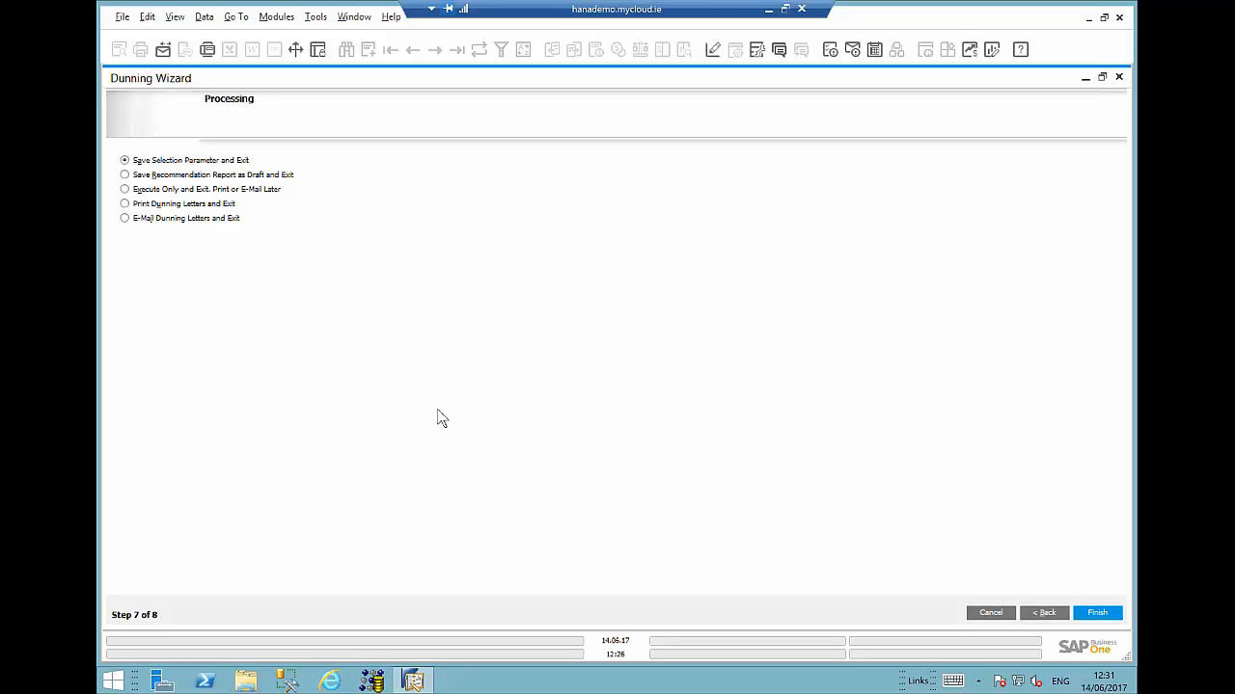
pyautogui.click(998, 614)
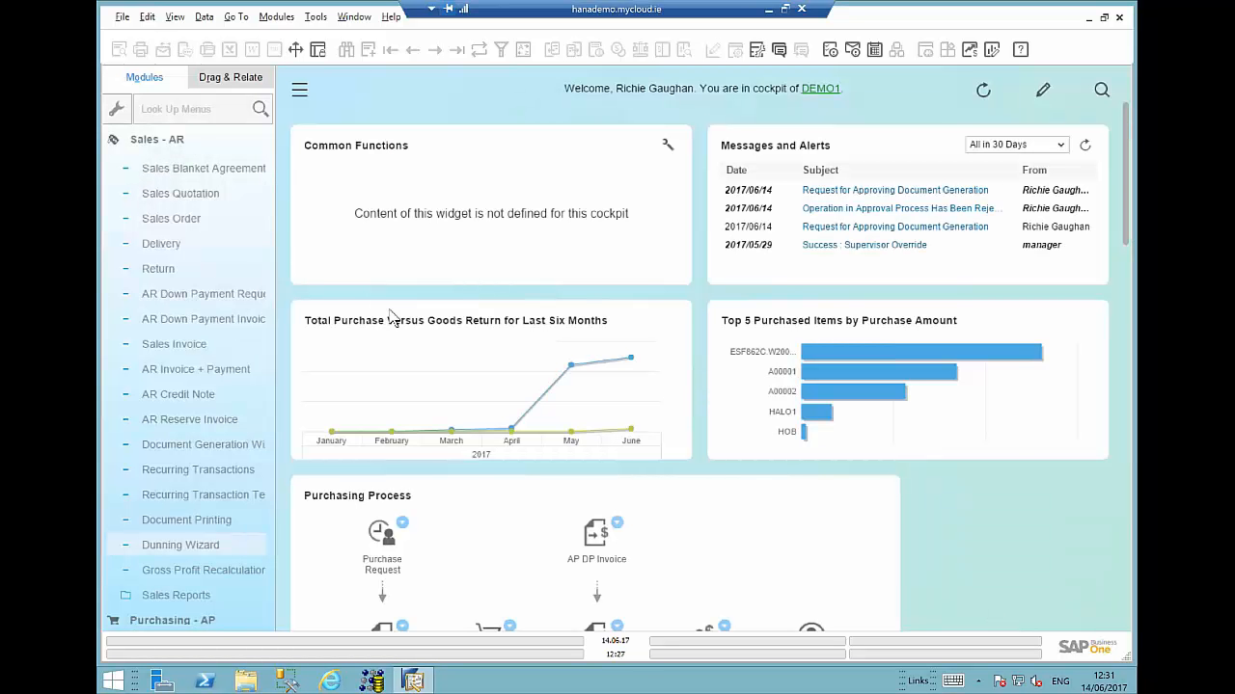
# - Open the Credit Control Collection Enquiry from the B1 Apps core add-ons
pyautogui.click(170, 142)
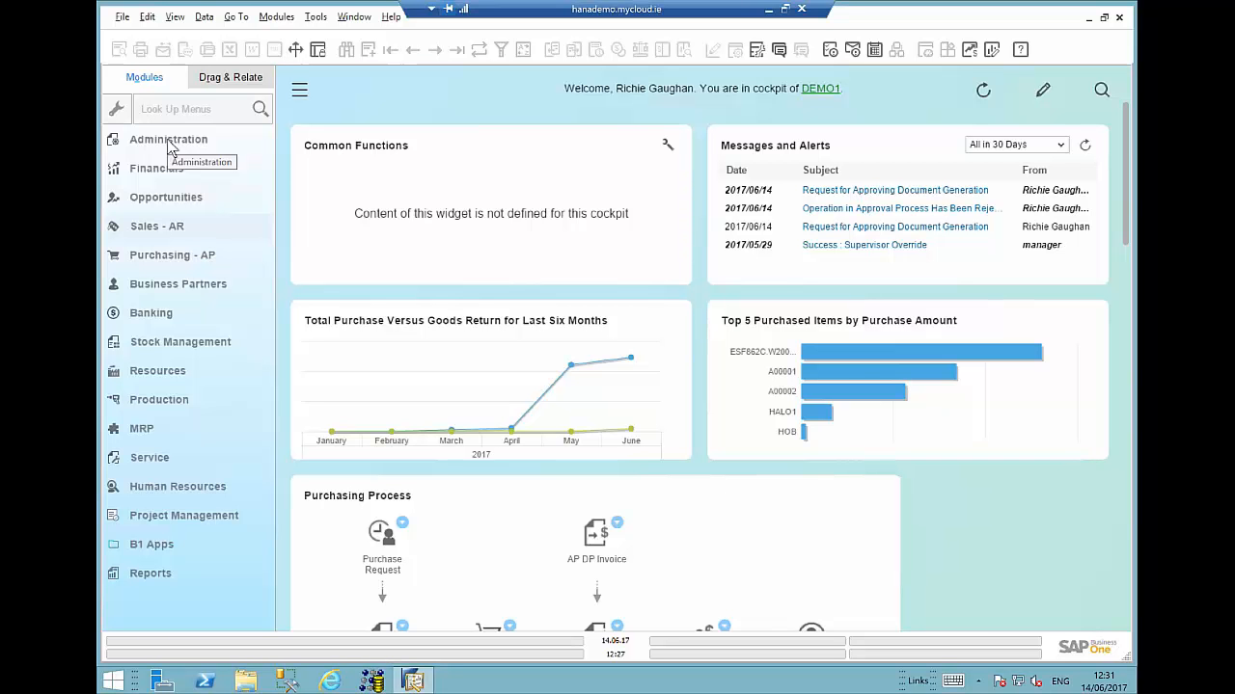
pyautogui.click(160, 543)
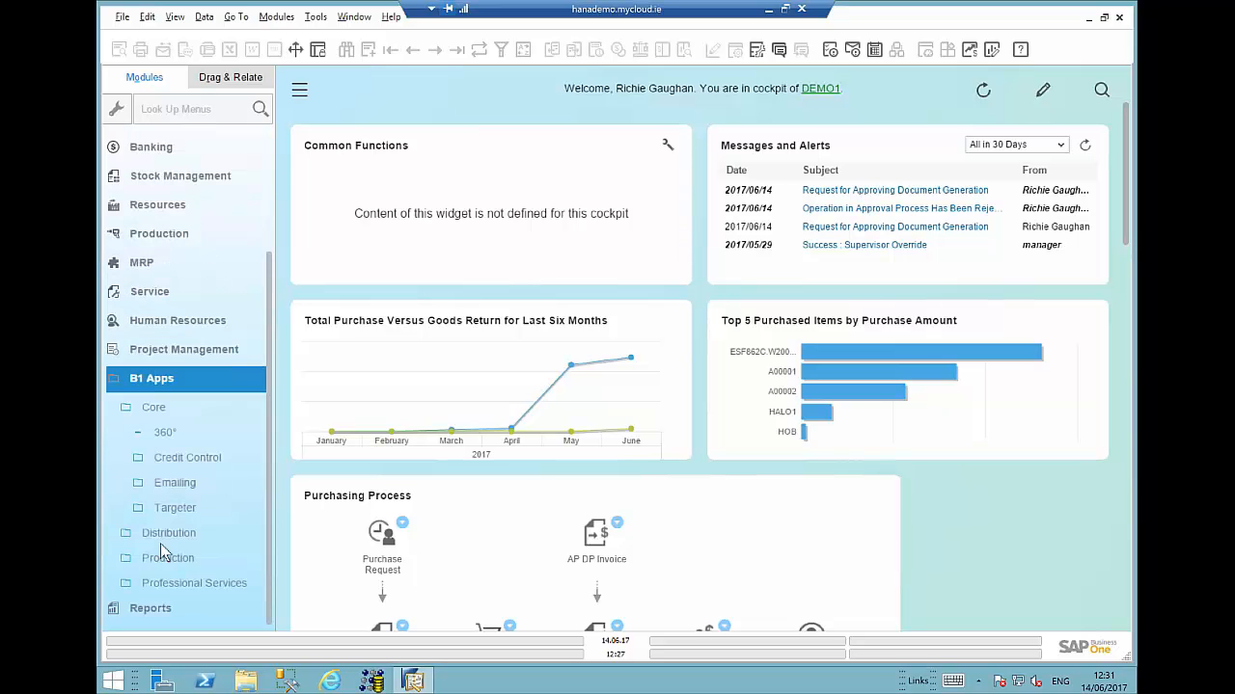
pyautogui.click(188, 458)
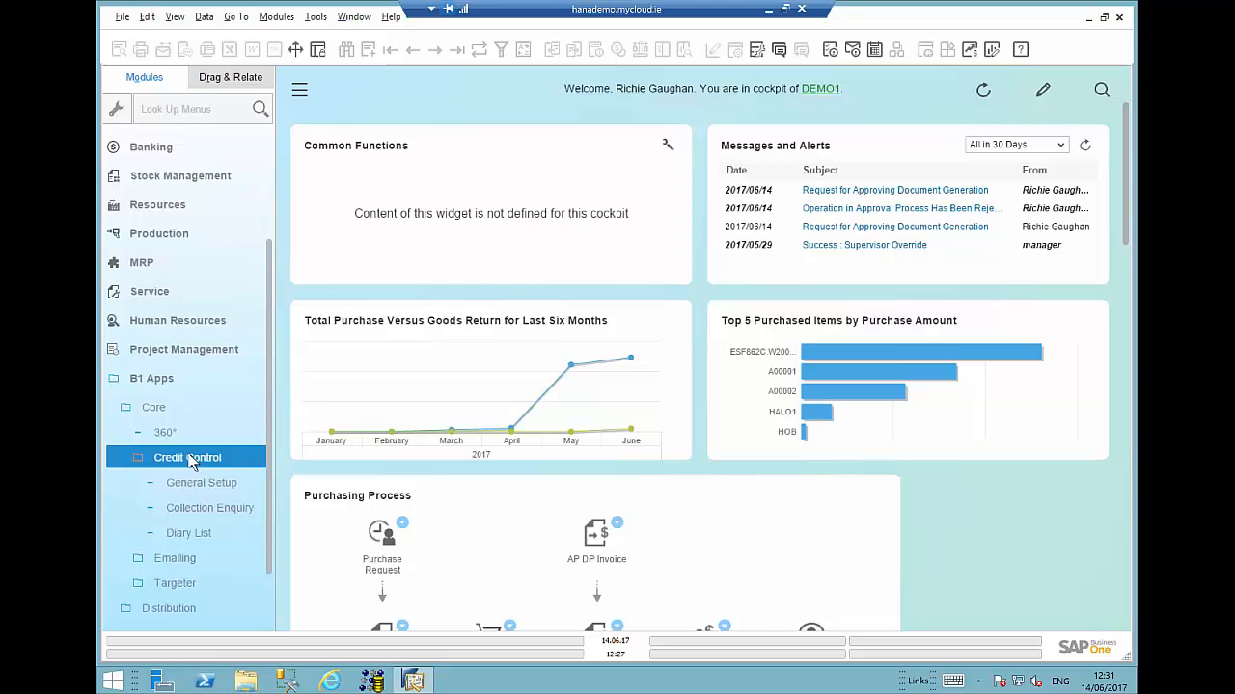
pyautogui.click(190, 509)
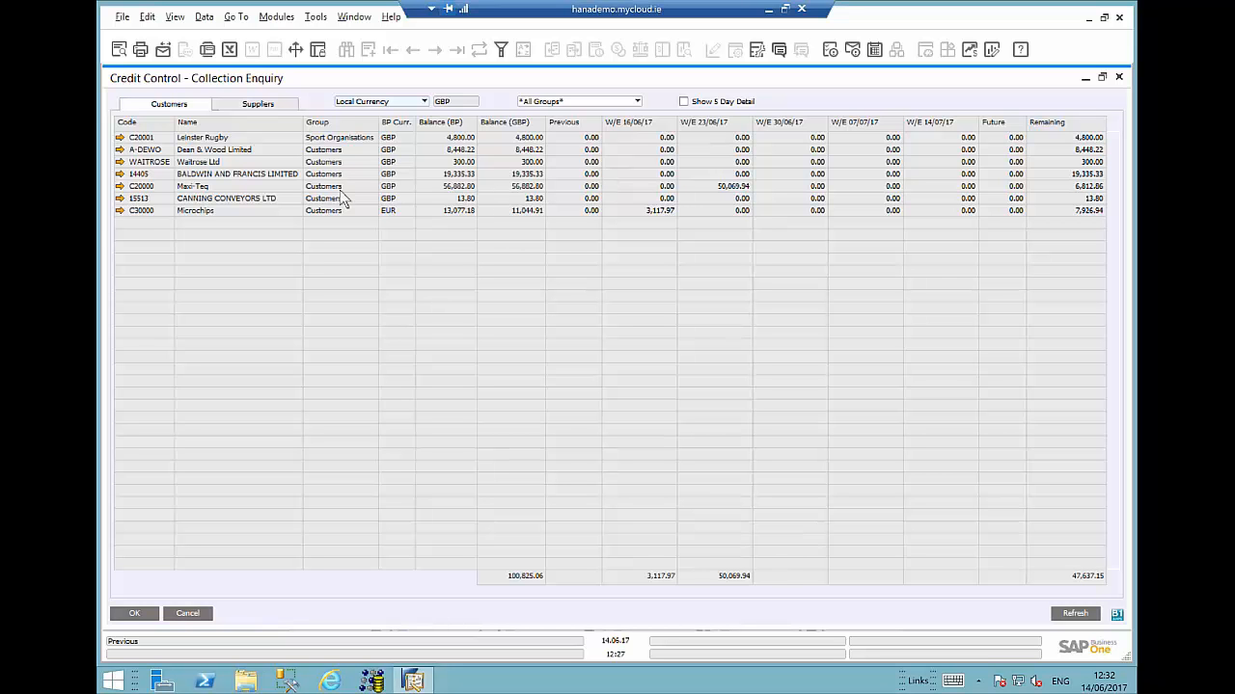
# - Create a new diary entry for Microchips based on invoices 13 and 15, copying the value from those invoices
pyautogui.click(153, 211)
pyautogui.rightClick(155, 218)
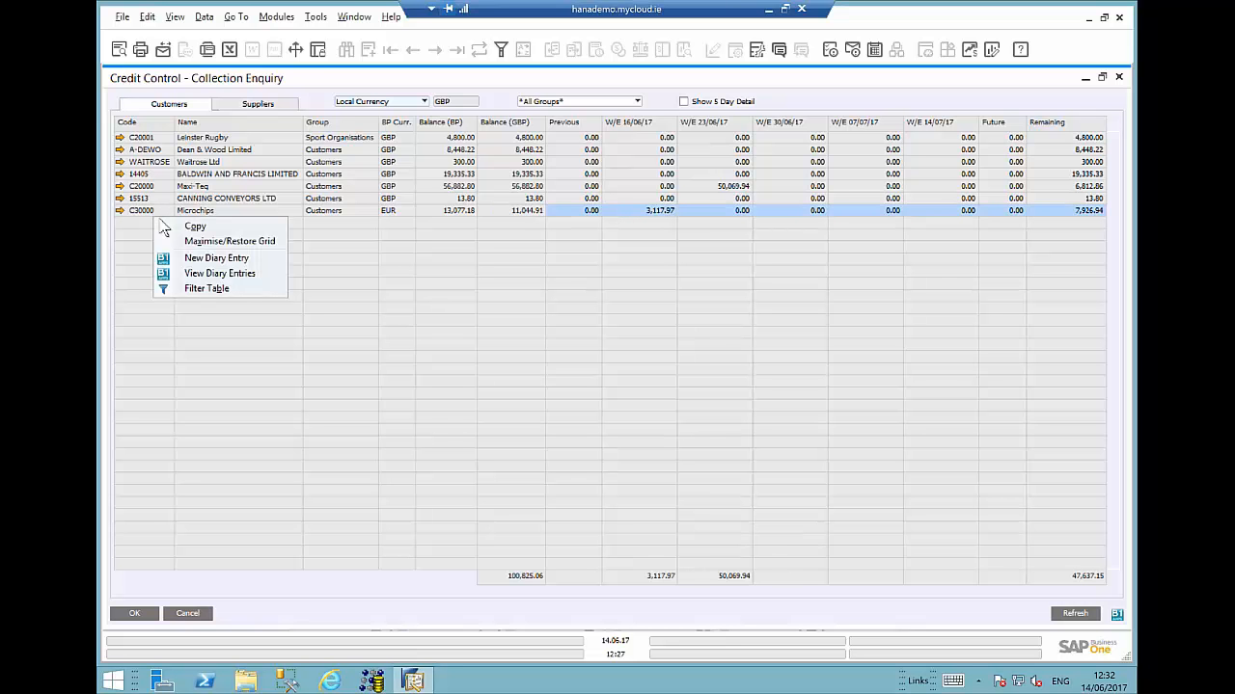
pyautogui.click(216, 258)
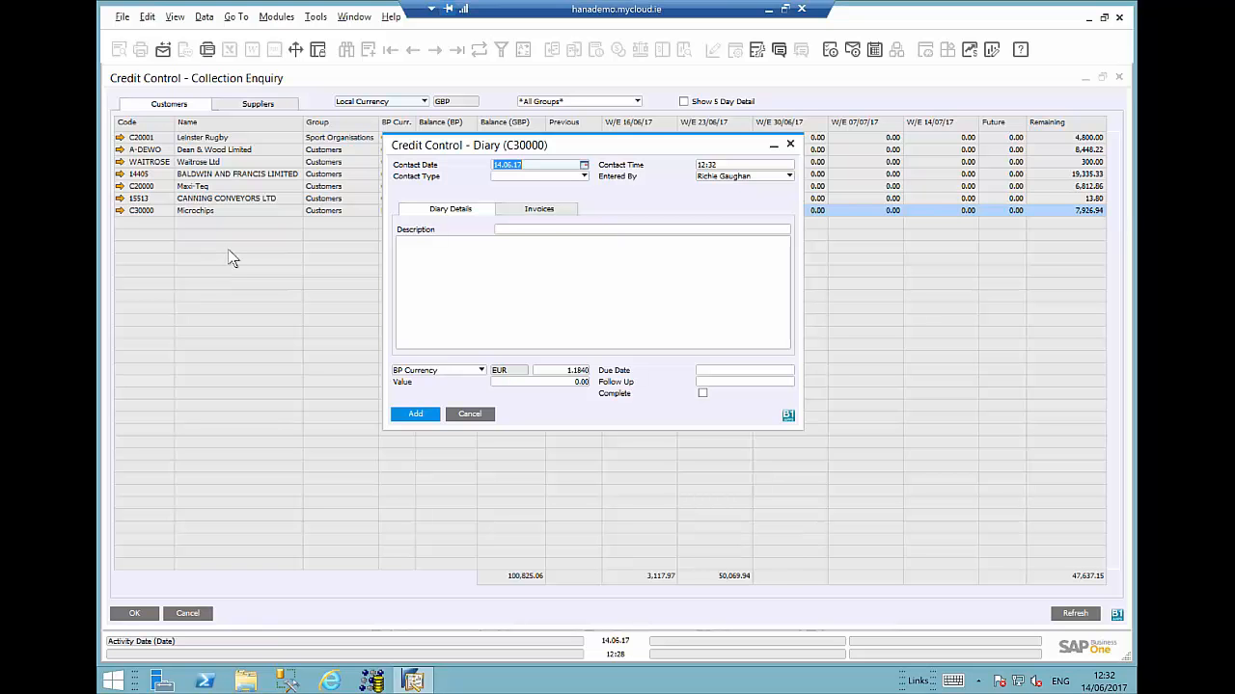
pyautogui.click(543, 210)
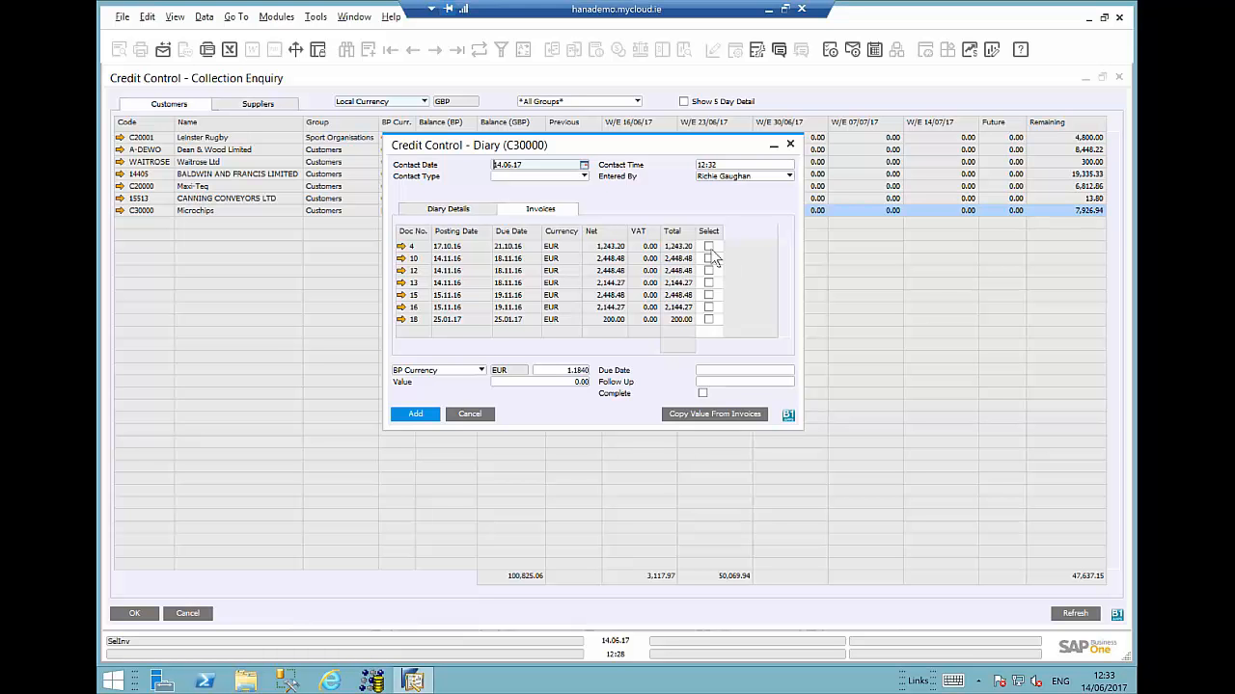
pyautogui.click(708, 283)
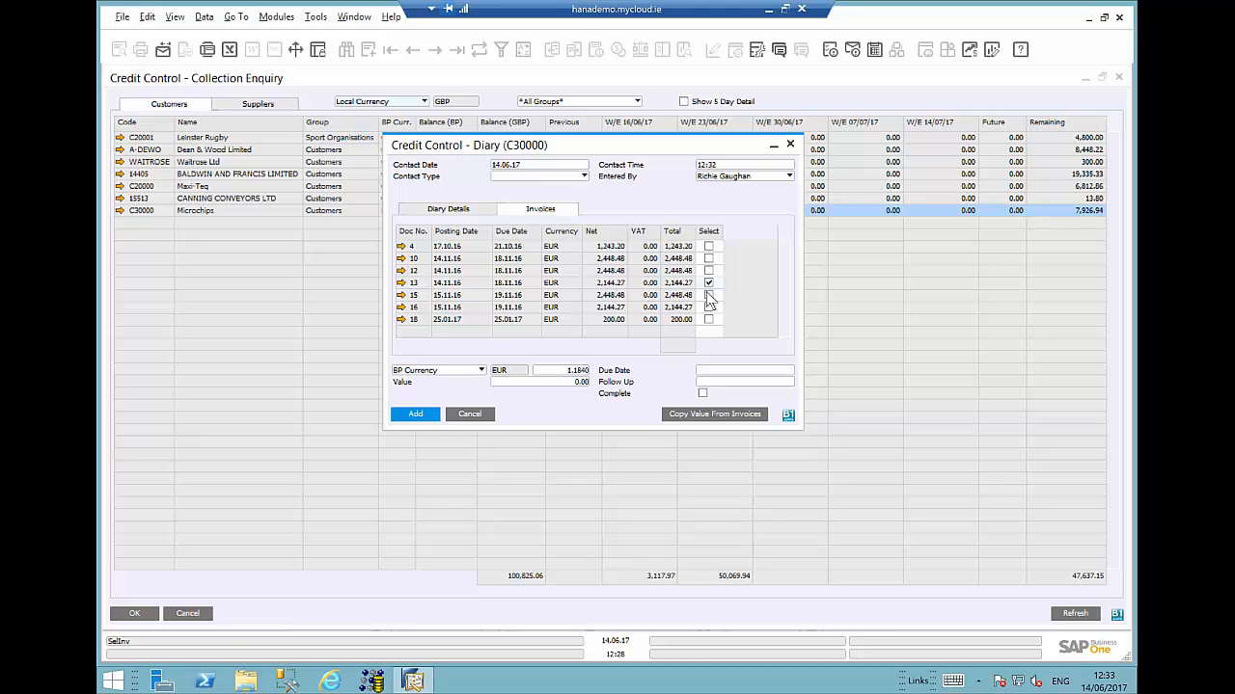
pyautogui.click(708, 295)
pyautogui.click(715, 415)
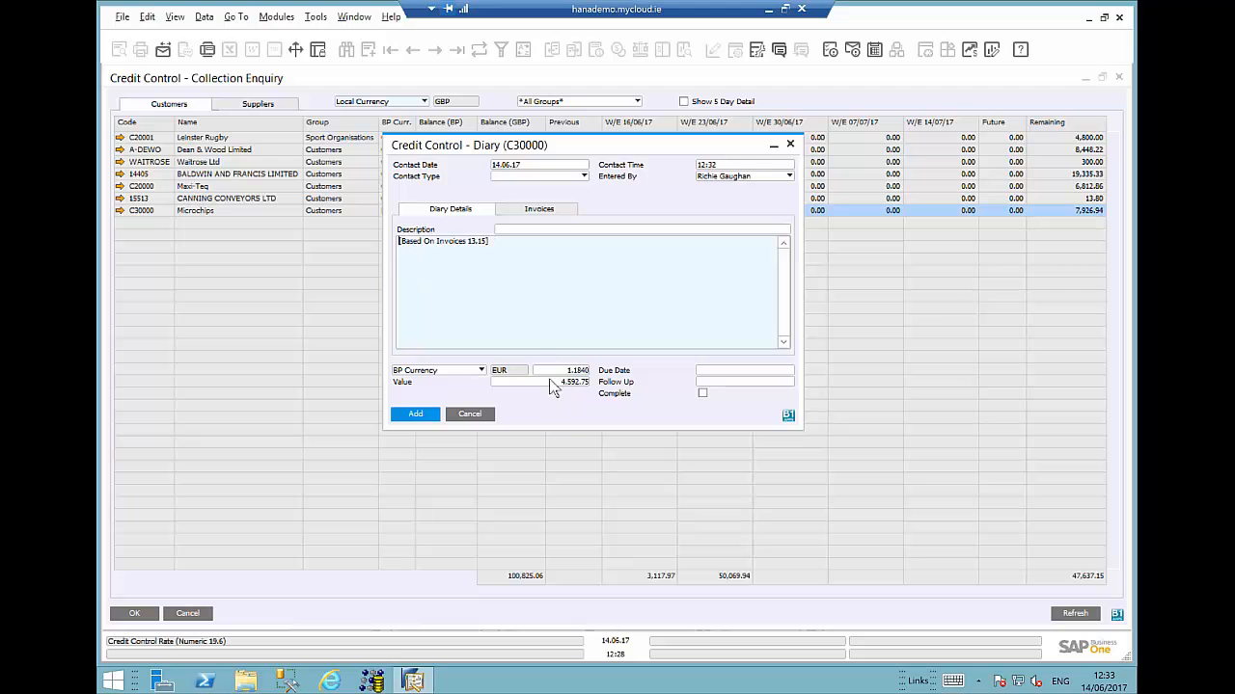
# - Enter the diary description "Payment will come by bank tranfer on 15th June"
pyautogui.click(524, 231)
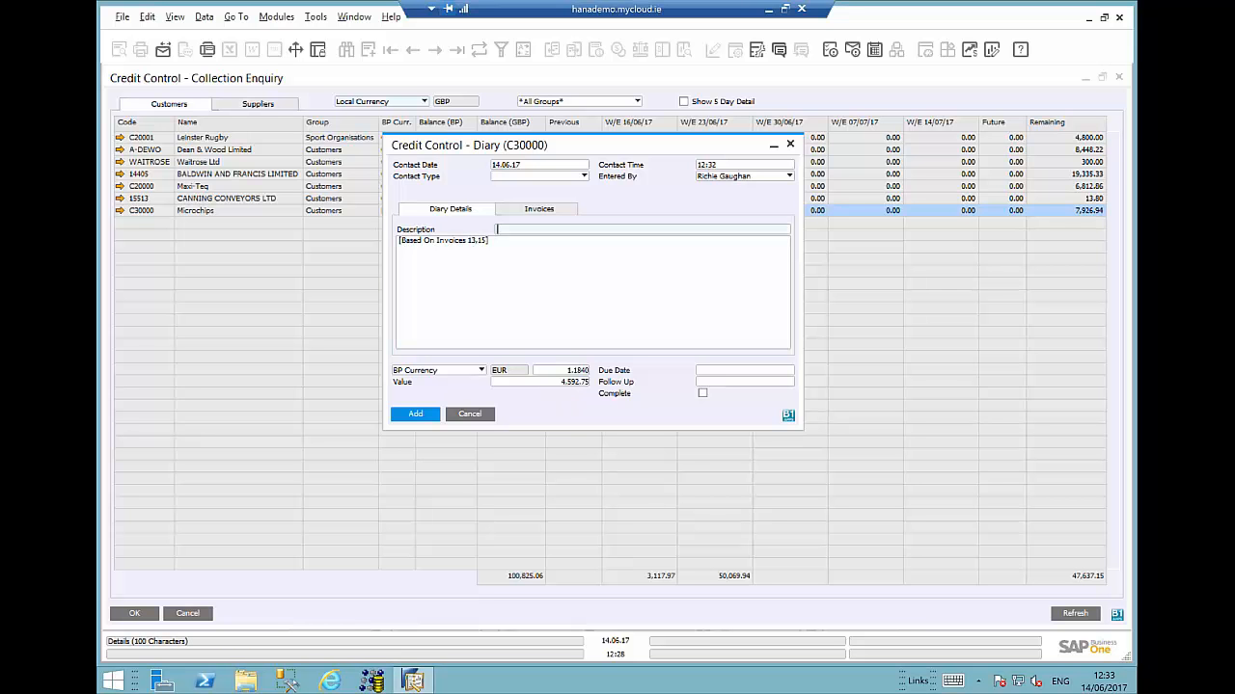
pyautogui.write('P')
pyautogui.write('aym')
pyautogui.write('en')
pyautogui.write('t wi')
pyautogui.write('ll come by ba')
pyautogui.write('ak tranfe')
pyautogui.write('n')
pyautogui.press('End')
pyautogui.write('on 15th')
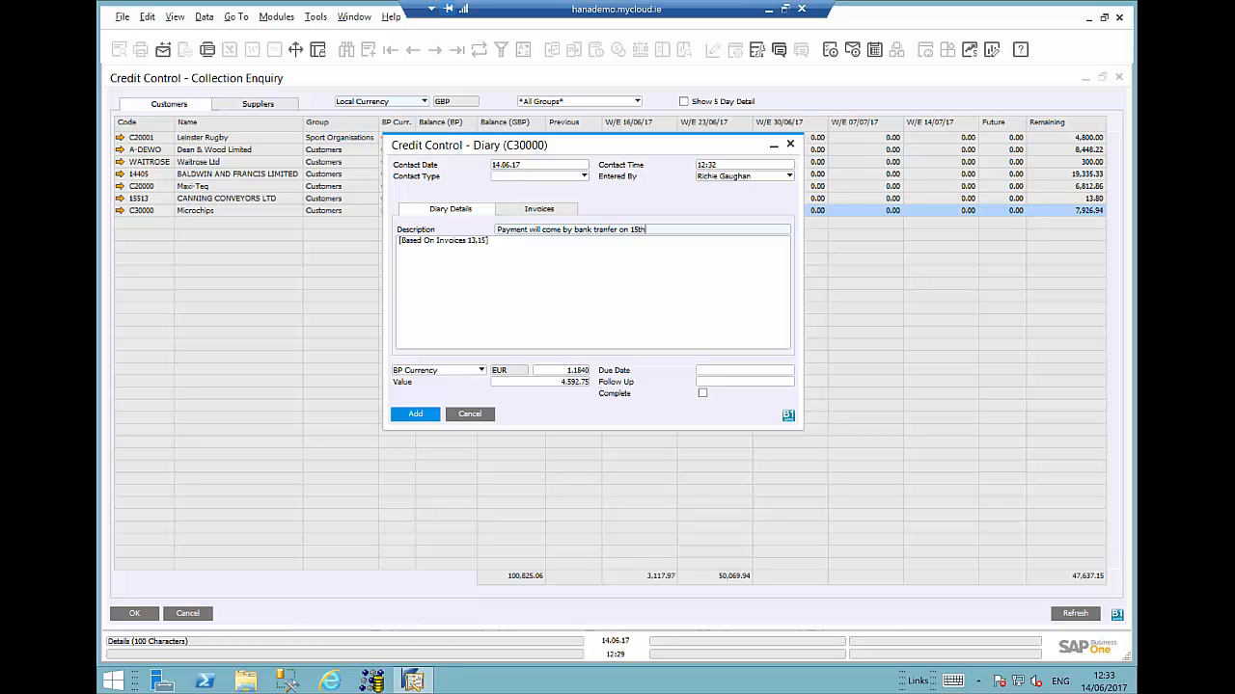
pyautogui.write(' June')
# - Set the diary entry's due date to 15.06.17 and follow-up date to 16.06.17, and add the entry
pyautogui.click(719, 370)
pyautogui.write('15')
pyautogui.press('Tab')
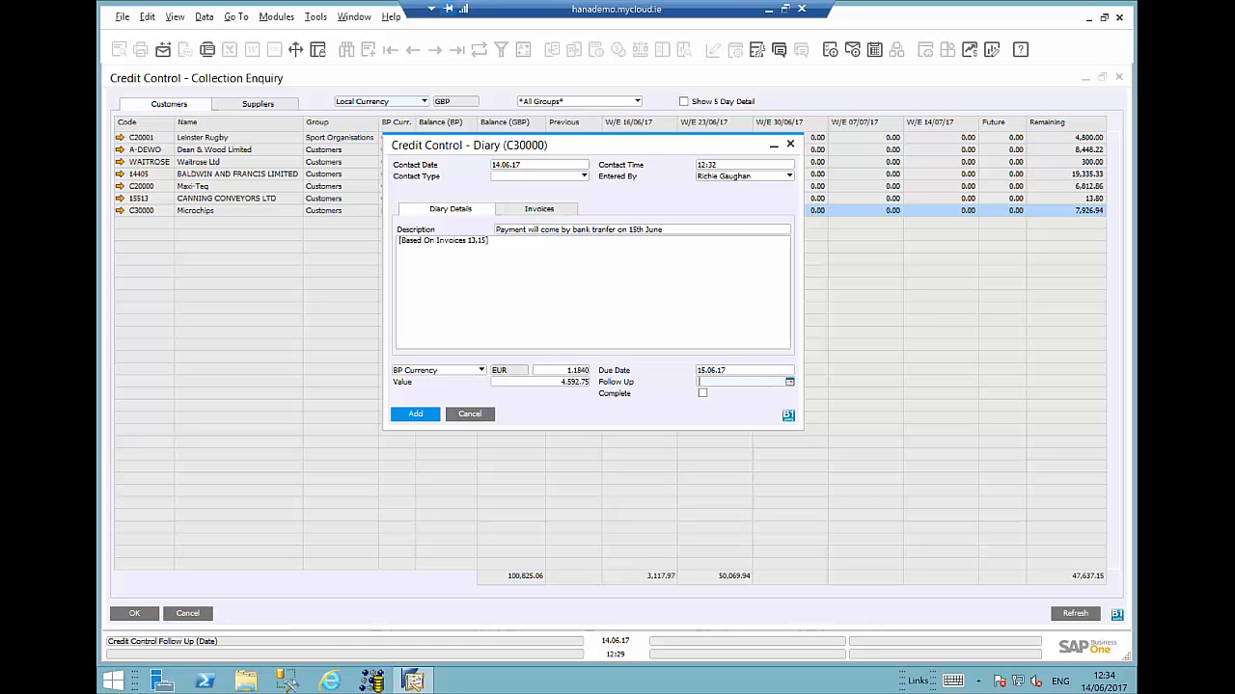
pyautogui.write('16')
pyautogui.press('Tab')
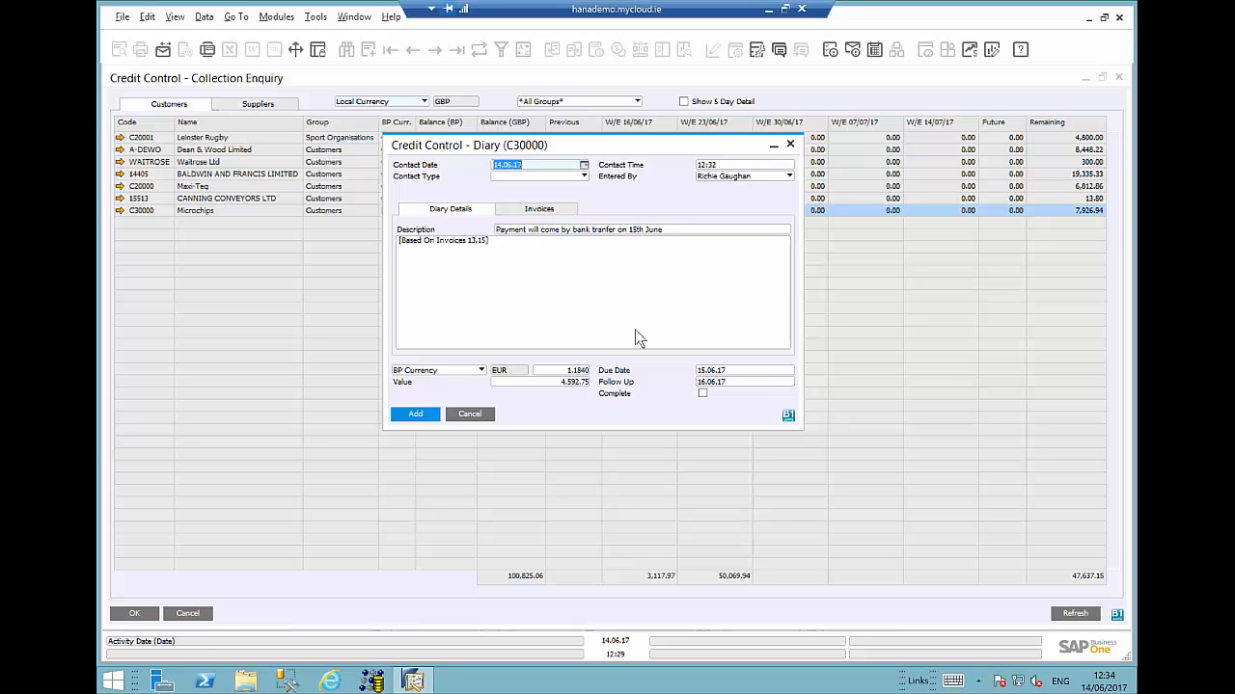
pyautogui.click(408, 414)
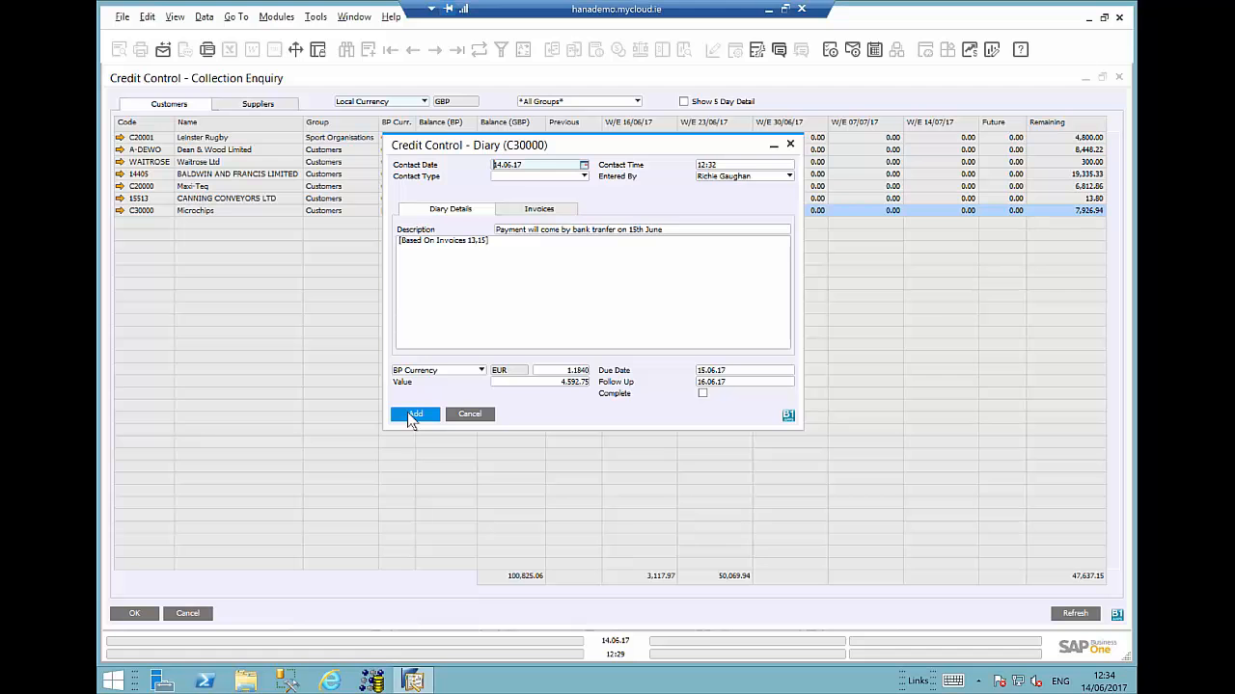
pyautogui.click(408, 415)
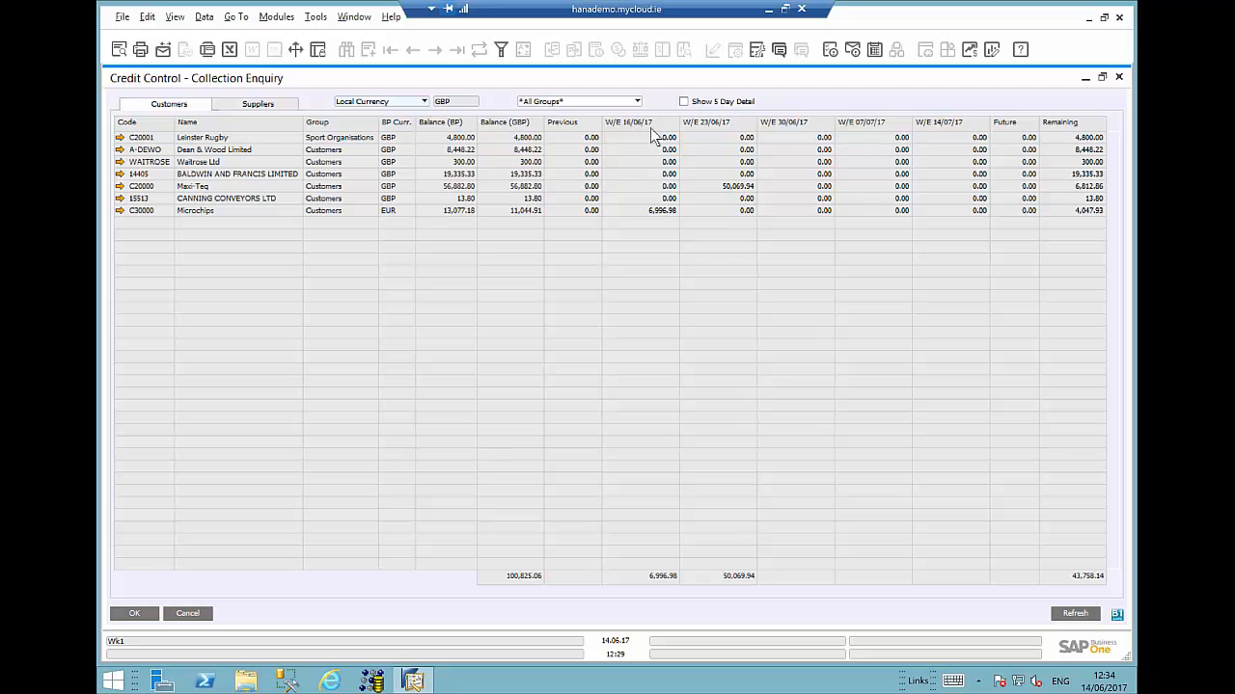
# - Toggle the 5-day detail view of the collection enquiry on and off, then close the enquiry
pyautogui.click(684, 102)
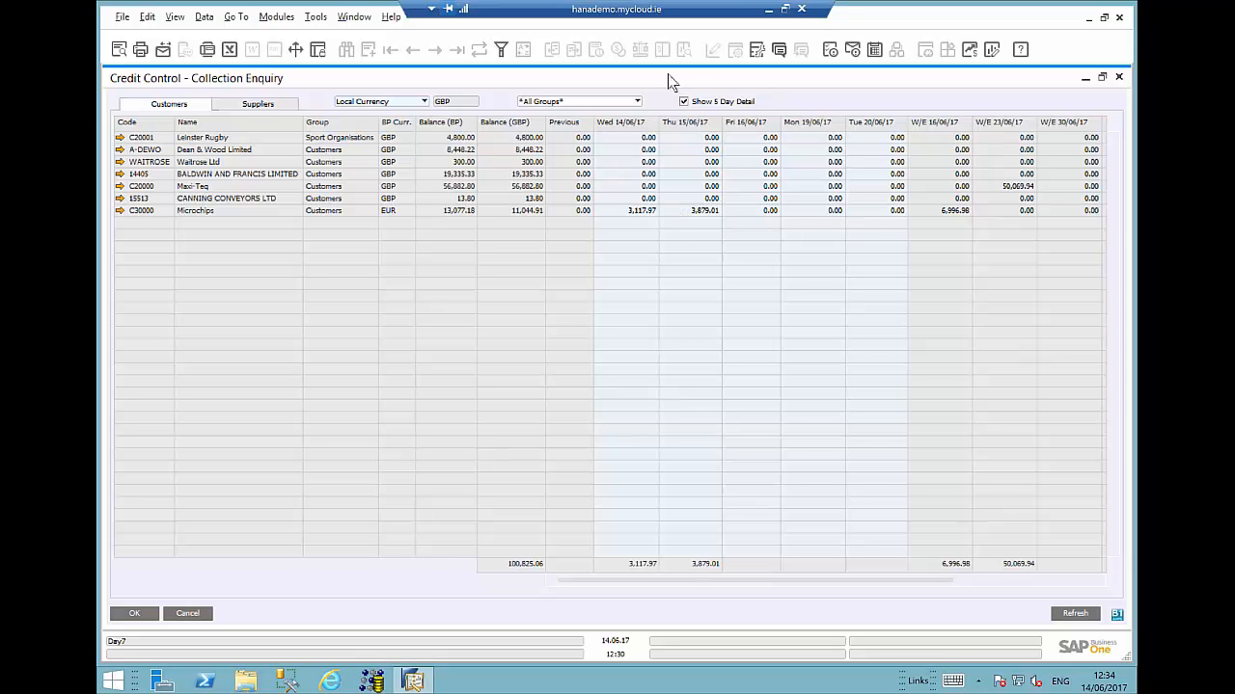
pyautogui.click(684, 101)
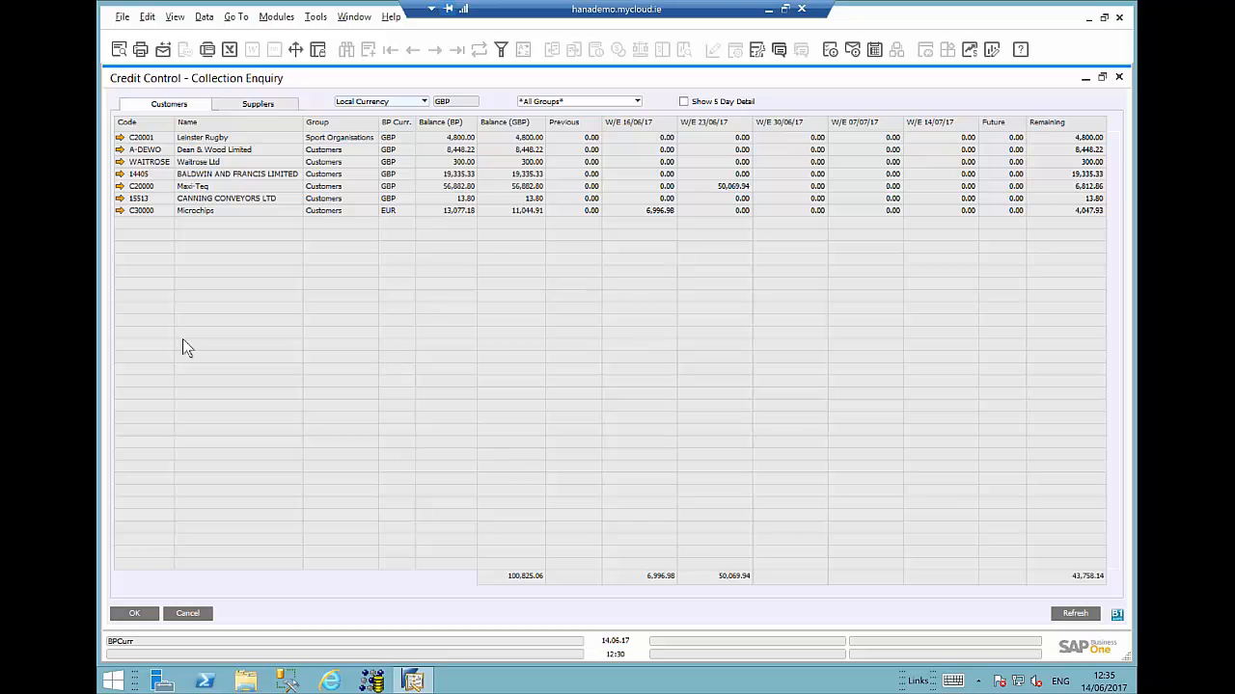
pyautogui.click(140, 615)
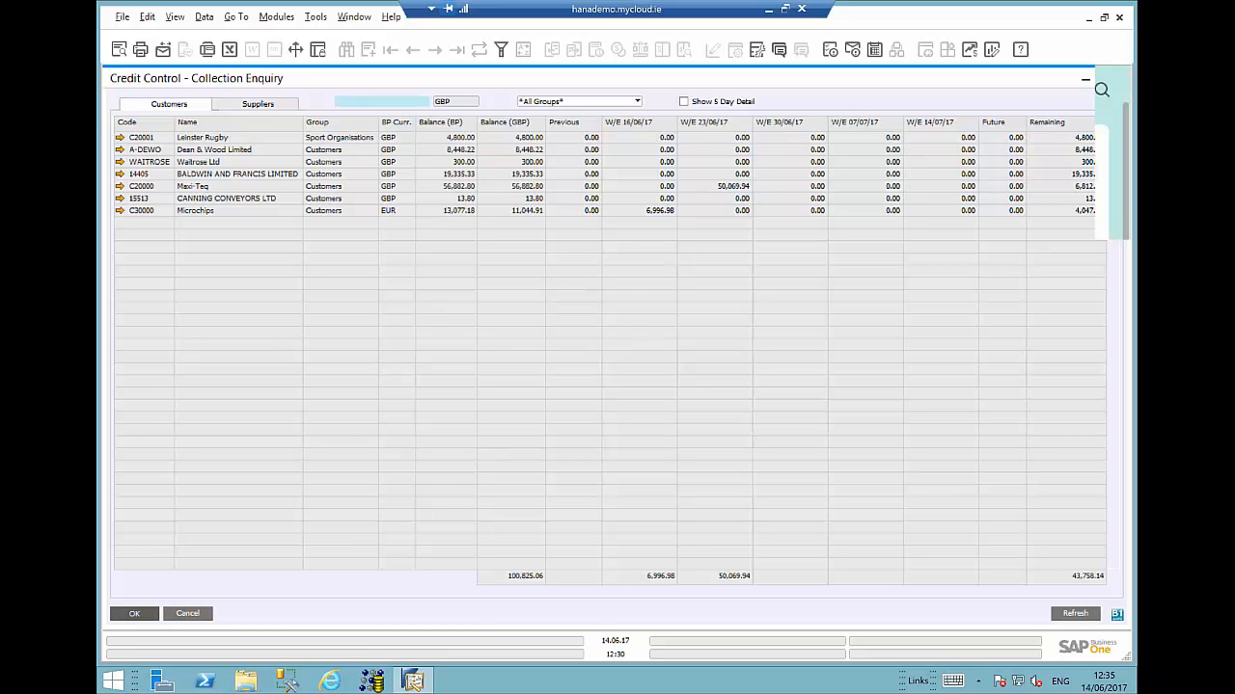
# - Open the Credit Control Diary List and review the Maxi-Teq diary entry, closing without changes
pyautogui.click(189, 532)
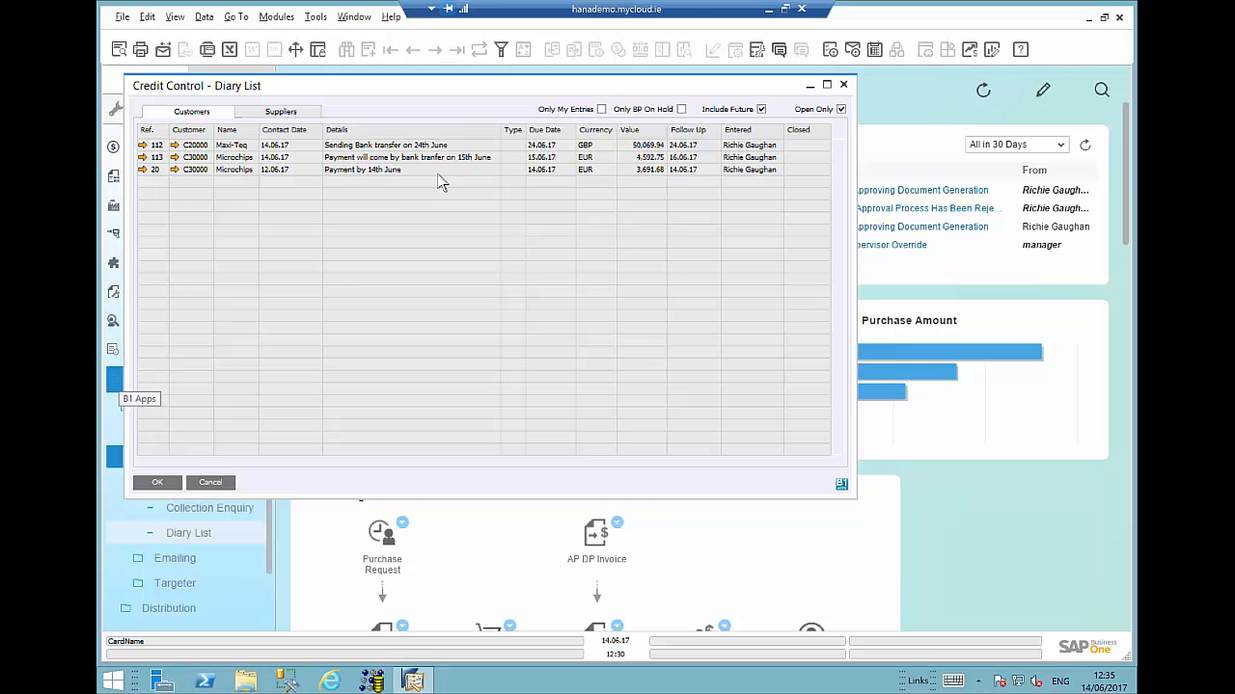
pyautogui.click(546, 131)
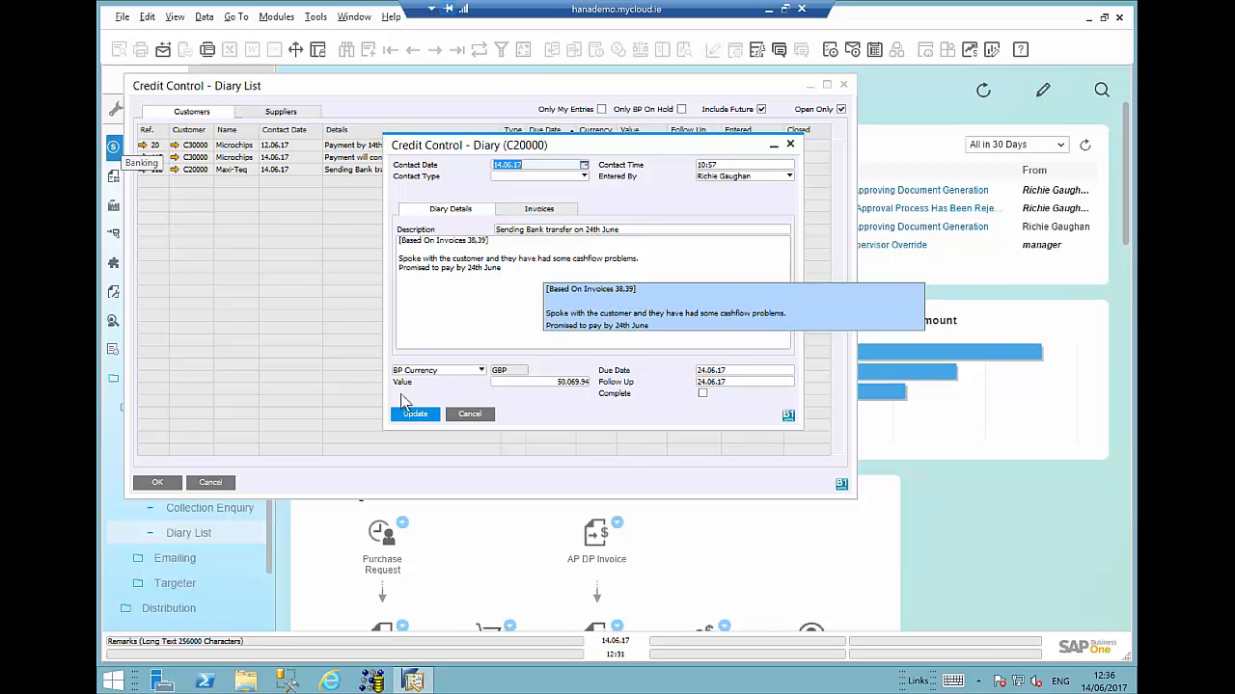
pyautogui.click(469, 414)
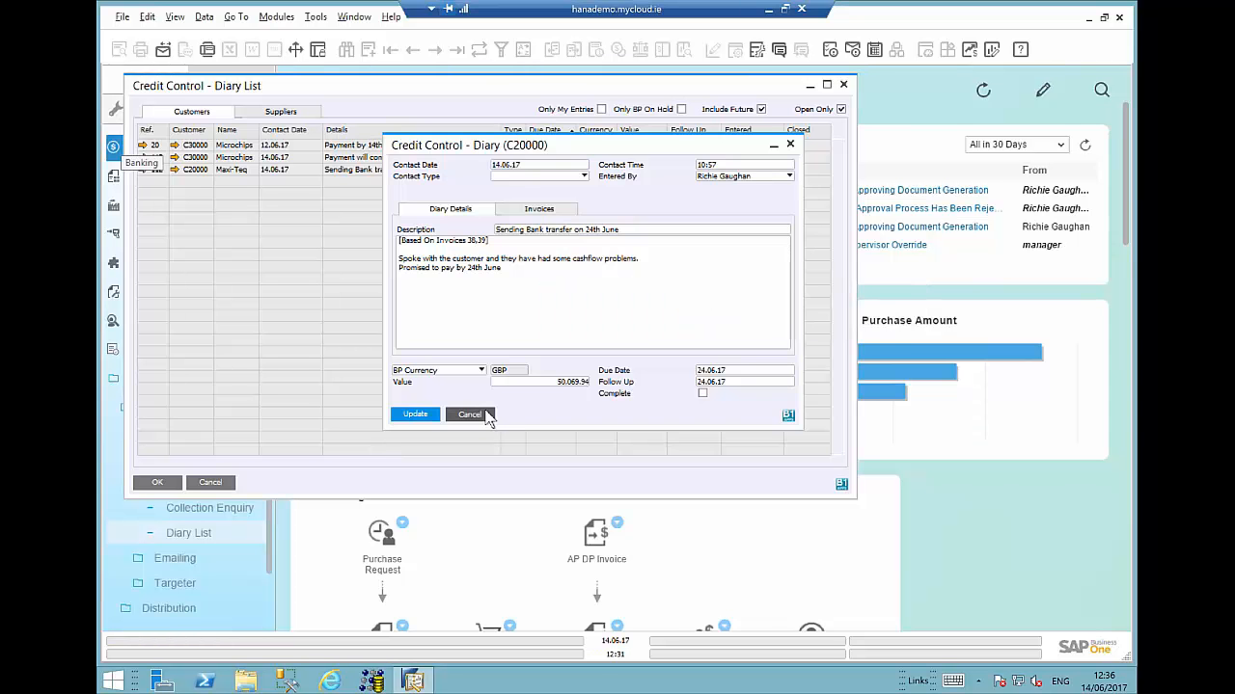
pyautogui.click(222, 487)
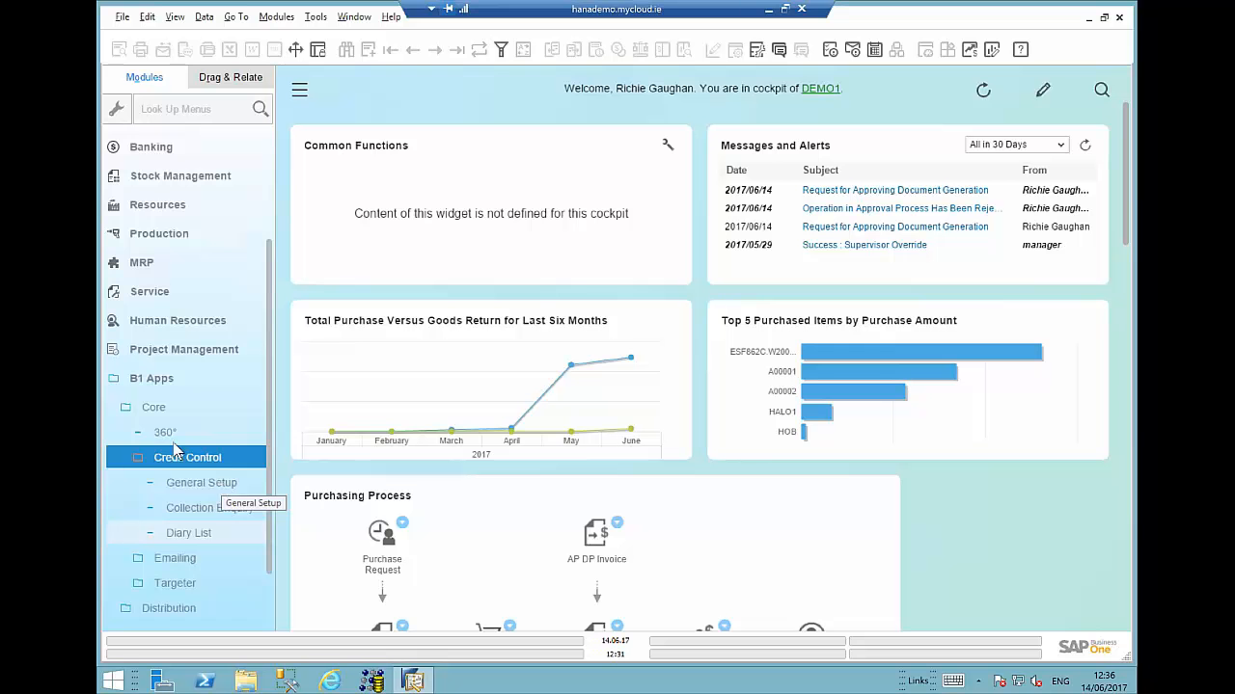
# - Collapse the B1 Apps menu and switch to the Vysor SM T280 tablet mirror window
pyautogui.click(157, 409)
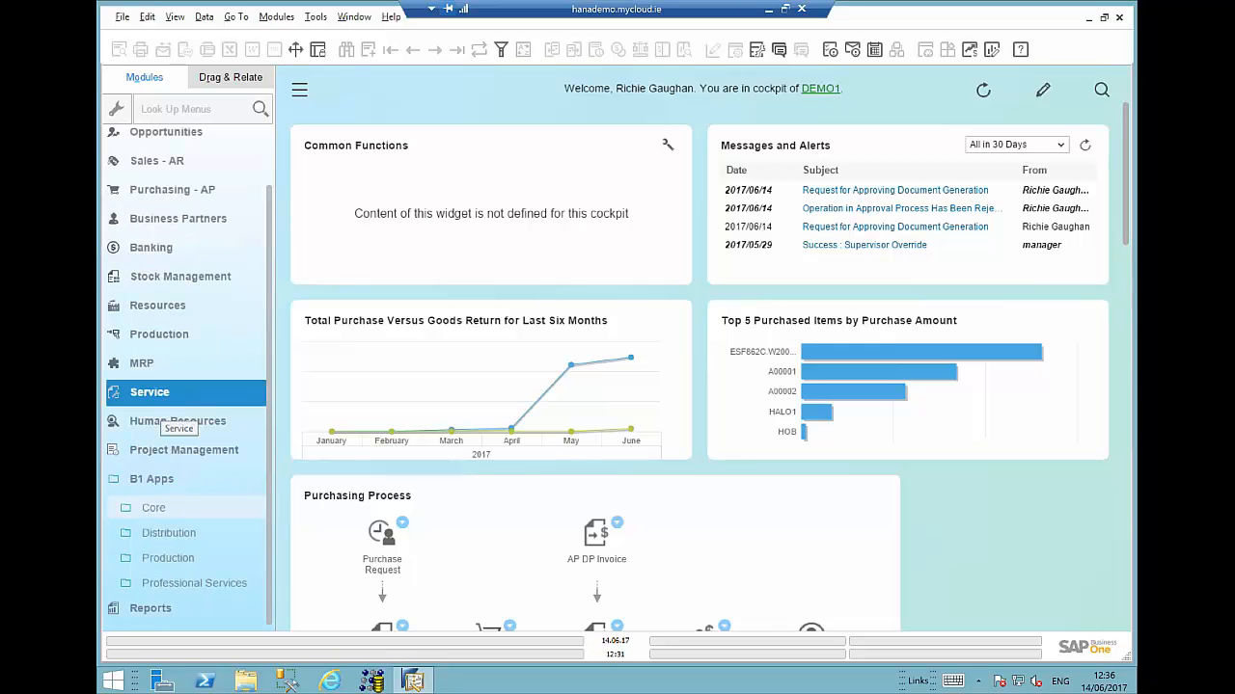
pyautogui.click(158, 479)
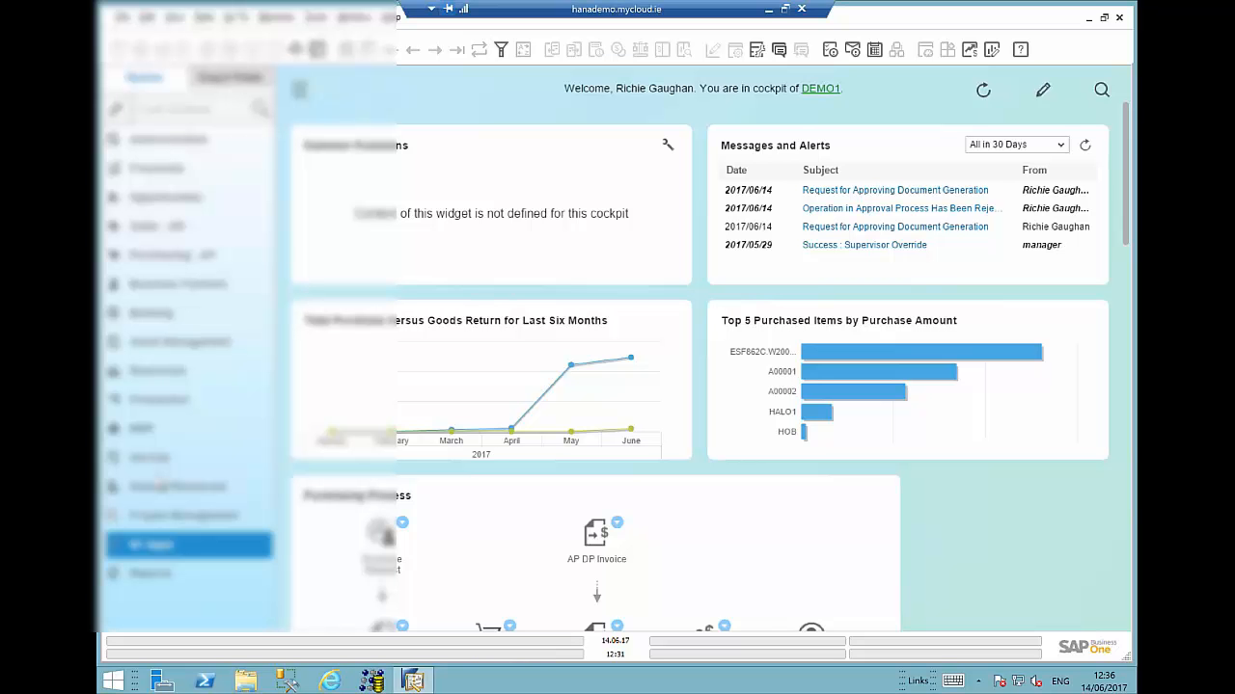
pyautogui.click(770, 8)
pyautogui.press('Escape')
pyautogui.moveTo(524, 679)
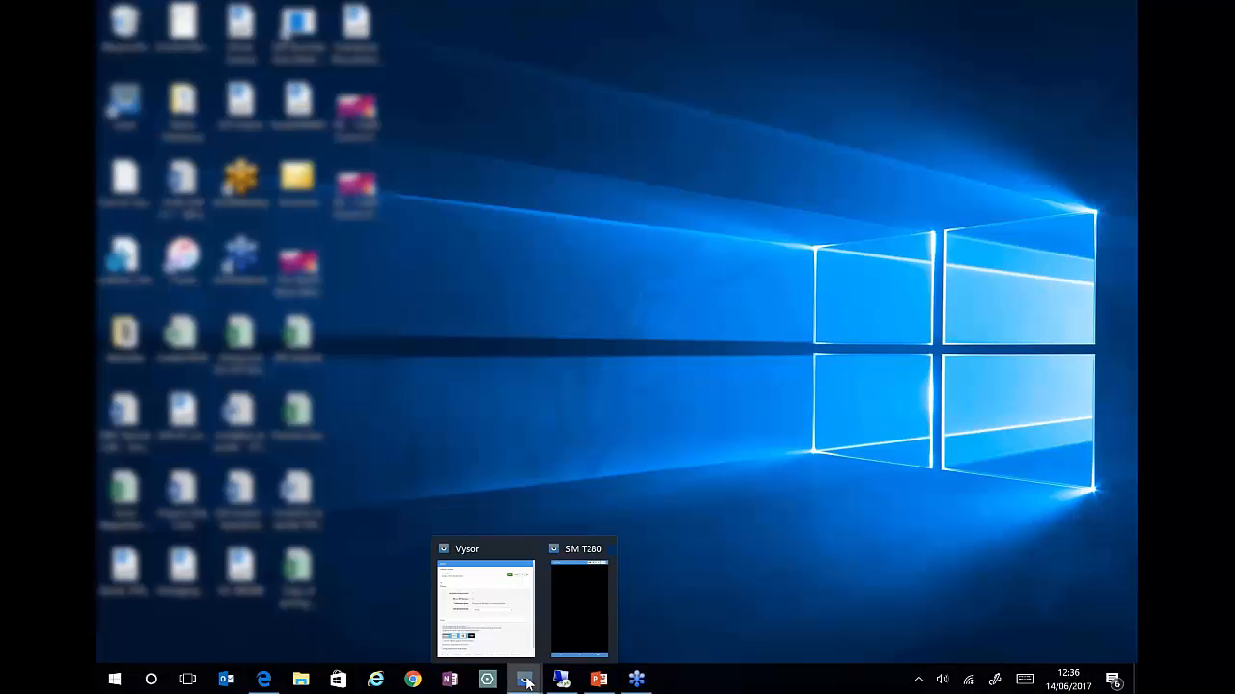
pyautogui.click(567, 654)
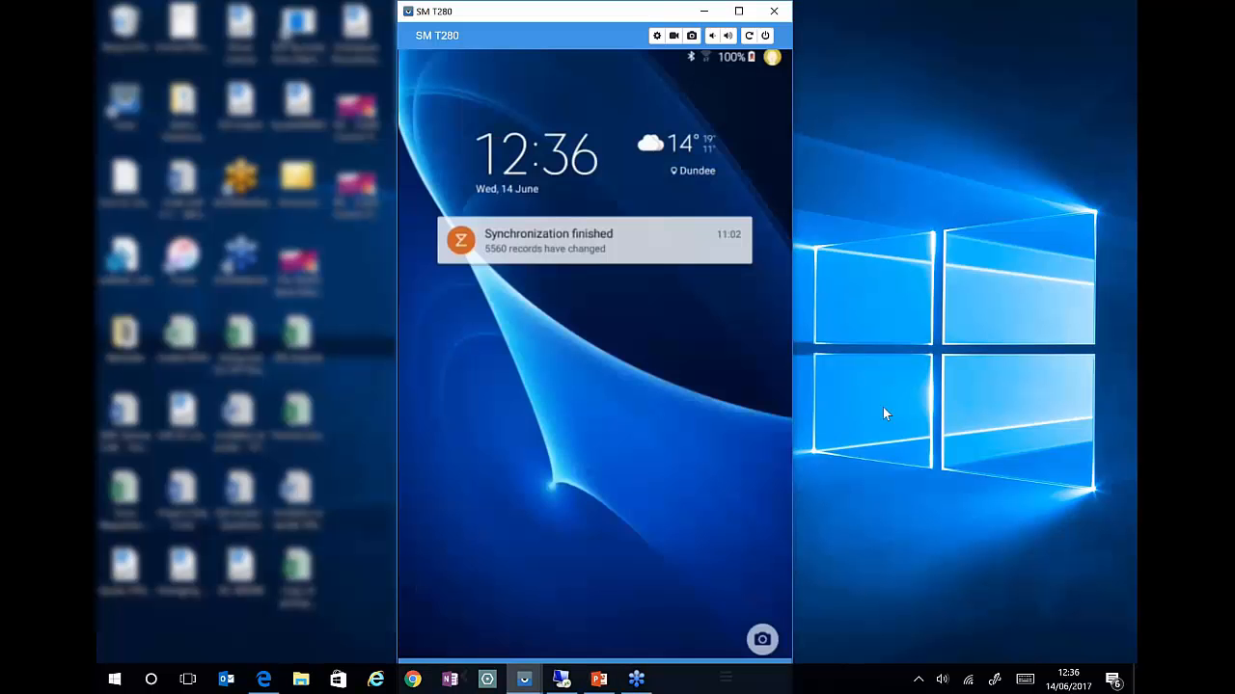
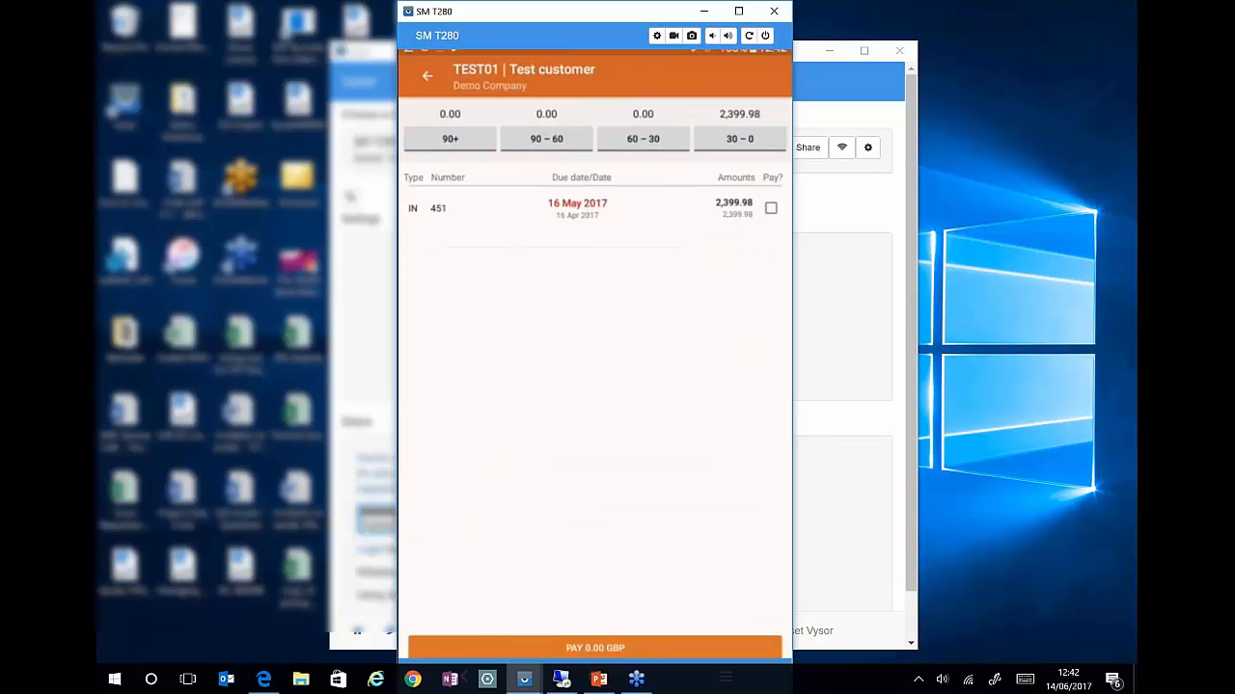
# - Mark invoice 451 for payment and open its payment summary
pyautogui.click(771, 208)
pyautogui.click(578, 648)
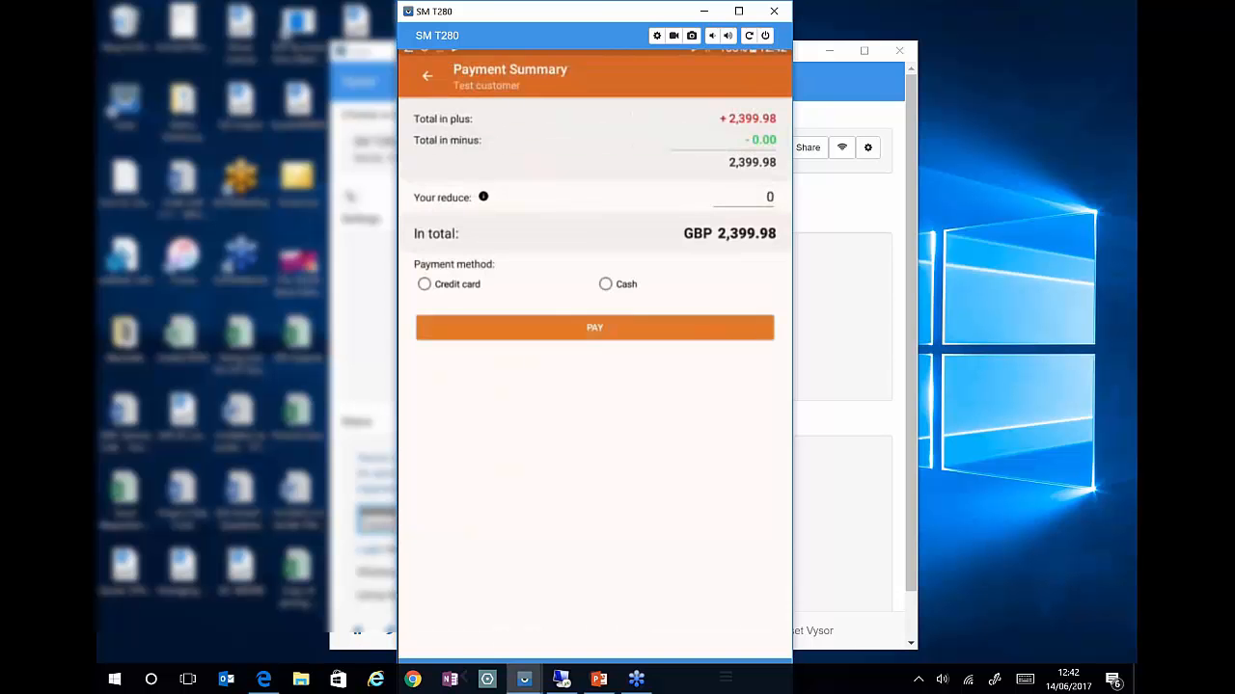
# - Select credit card as payment method, then switch to cash and complete the payment
pyautogui.click(424, 285)
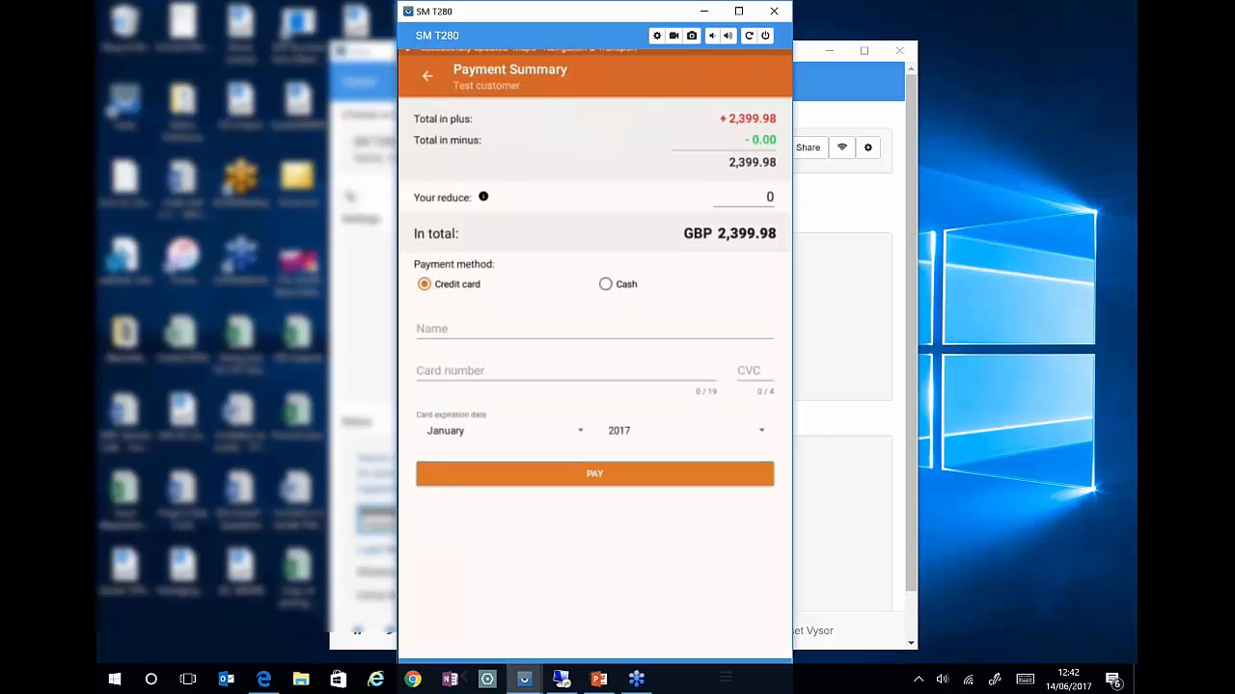
pyautogui.click(594, 329)
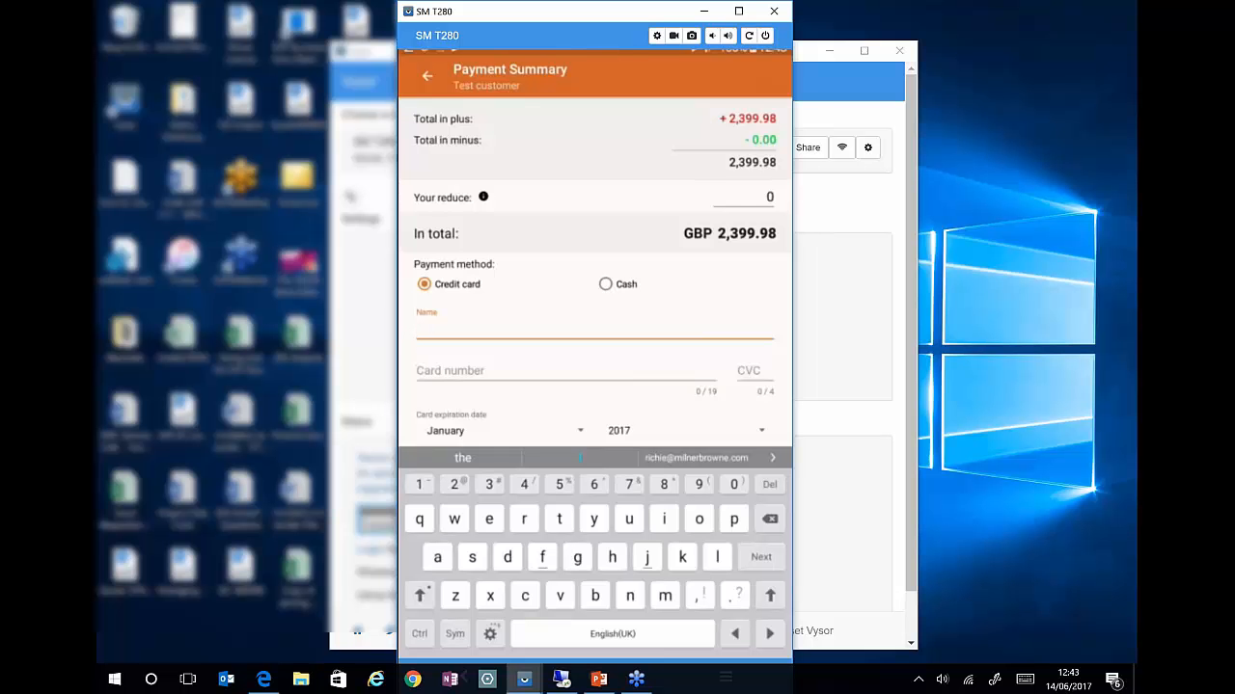
pyautogui.click(605, 283)
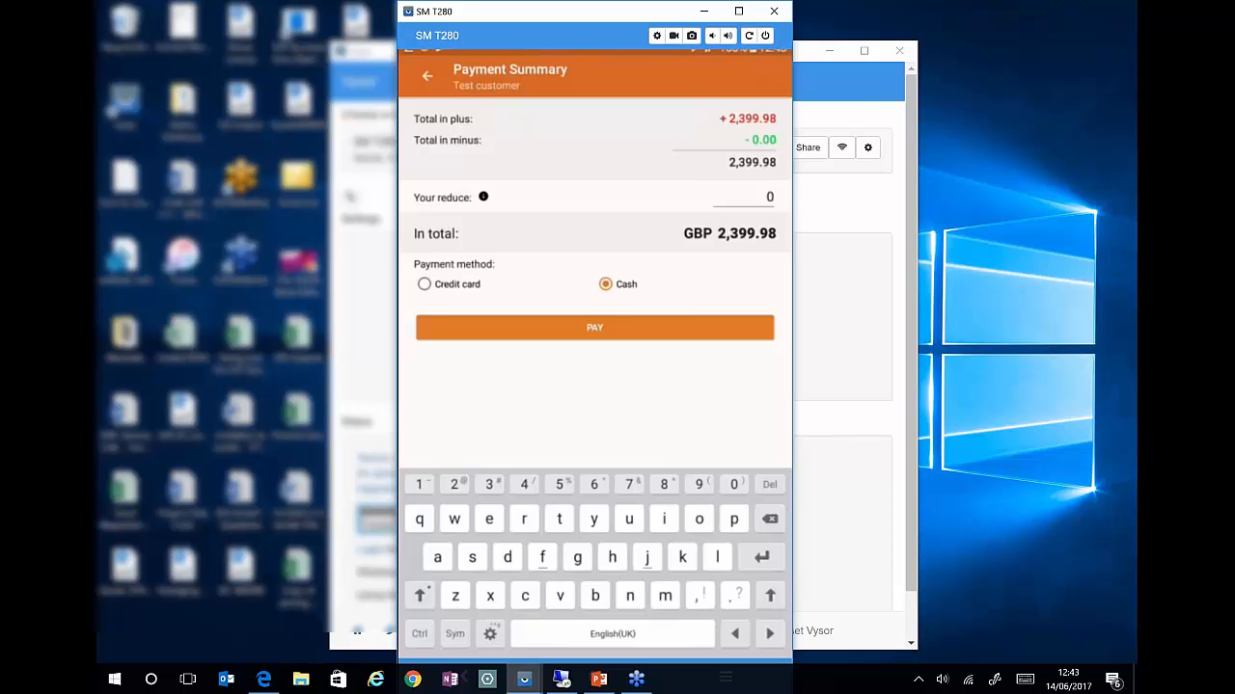
pyautogui.click(595, 328)
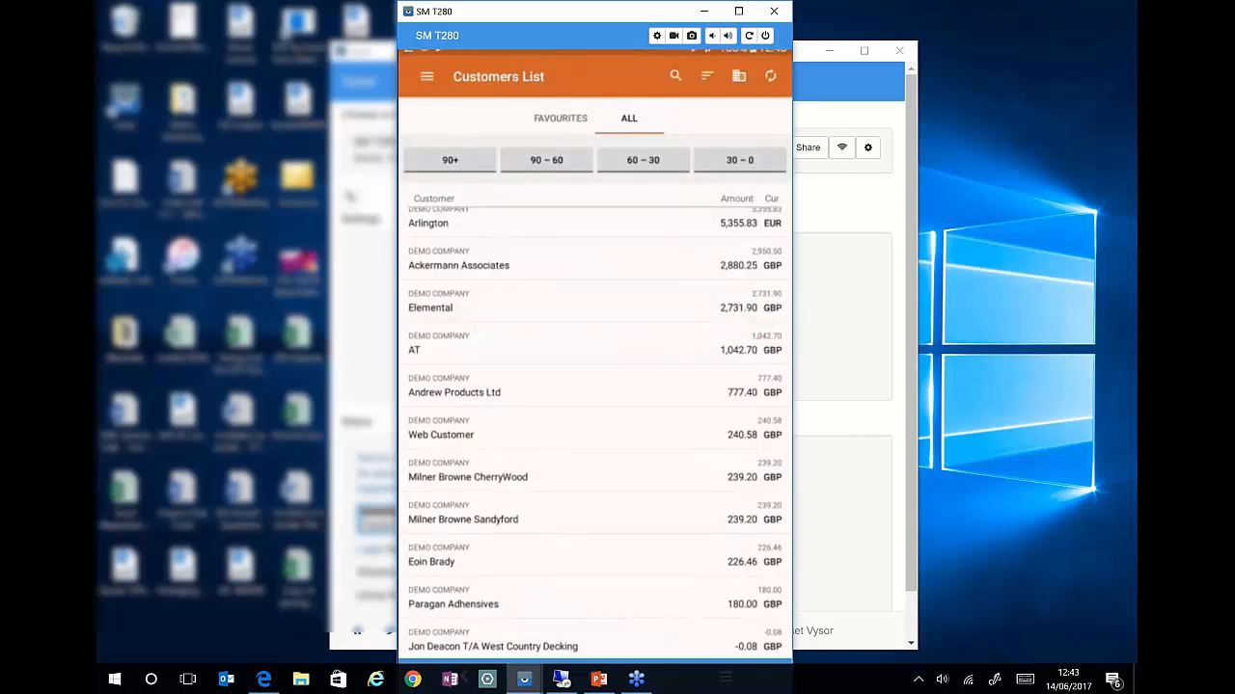
# - Scroll to the top of the customers list and minimize the tablet mirror window
pyautogui.scroll(3, 595, 424)
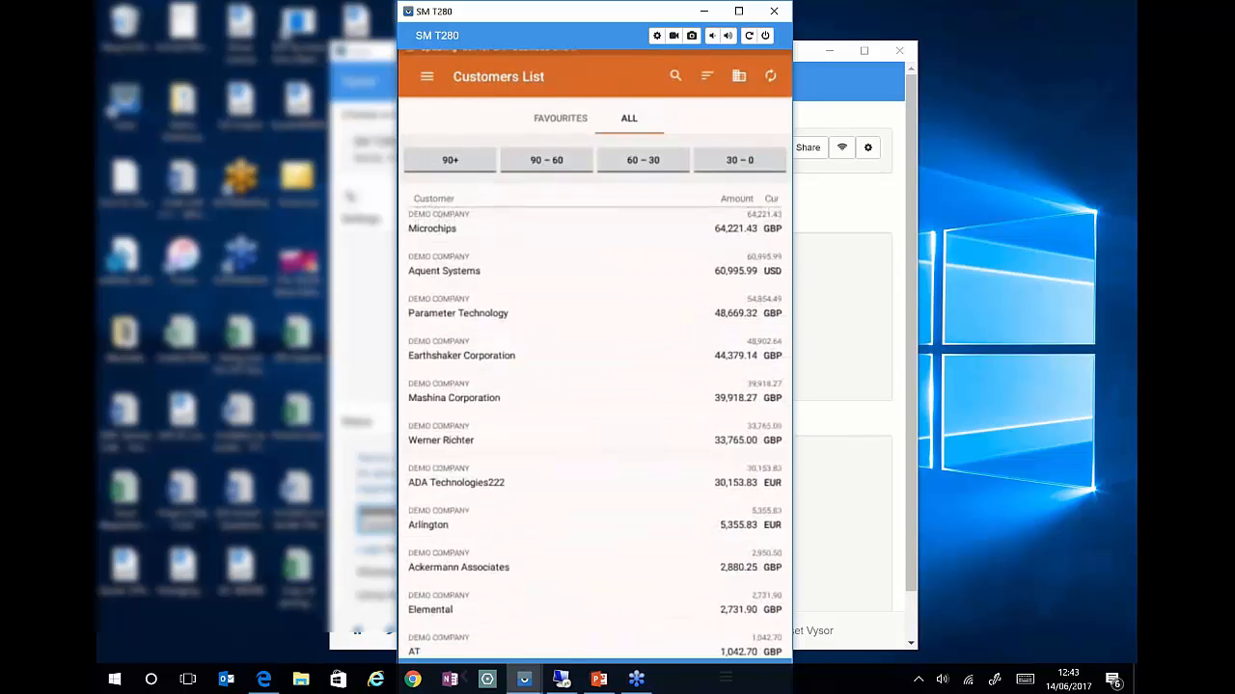
pyautogui.scroll(1, 595, 424)
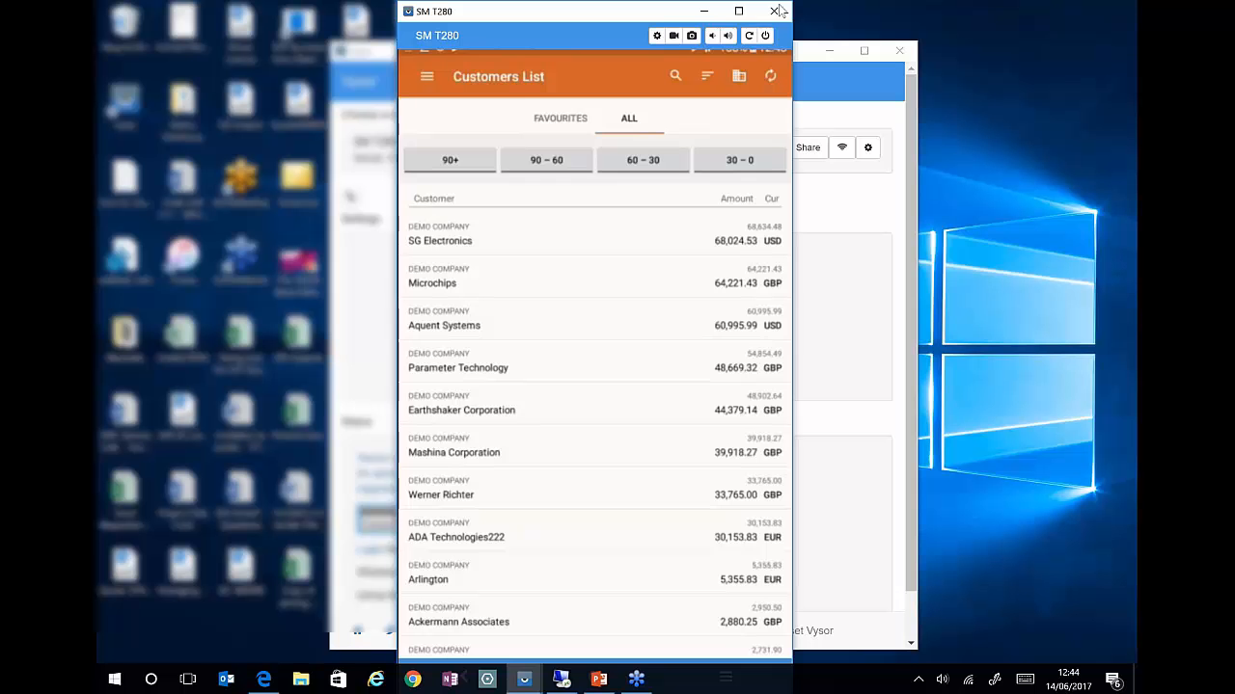
pyautogui.click(702, 11)
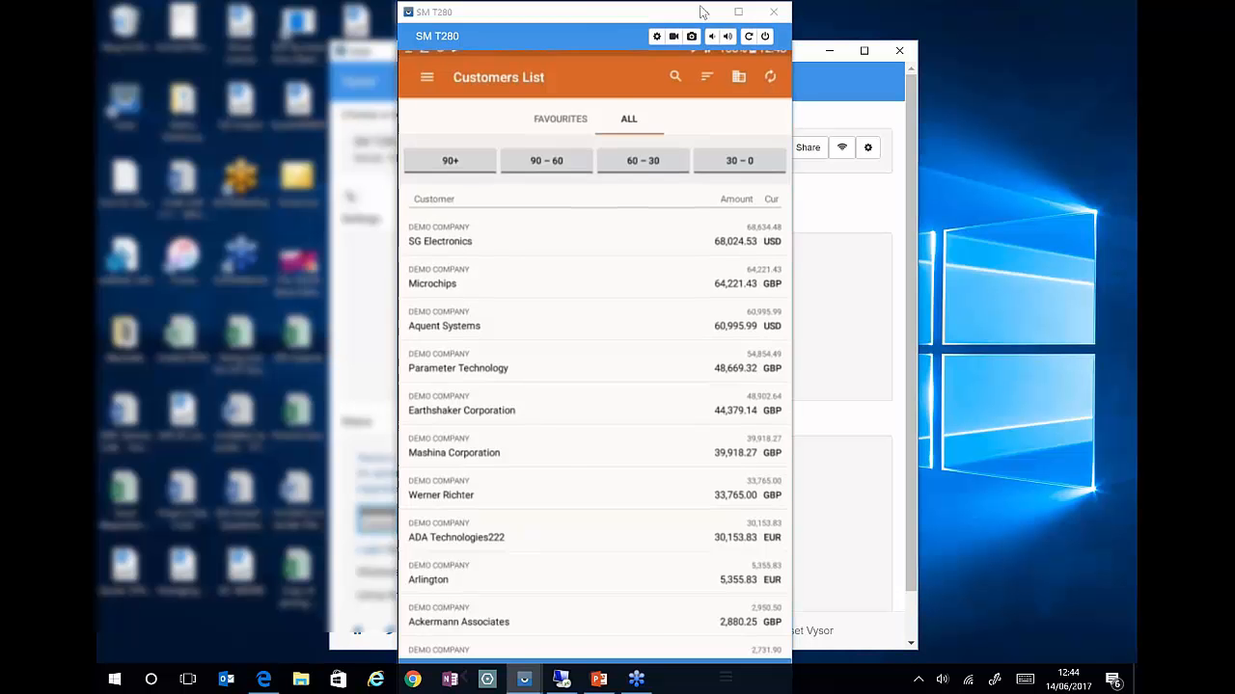
pyautogui.click(826, 49)
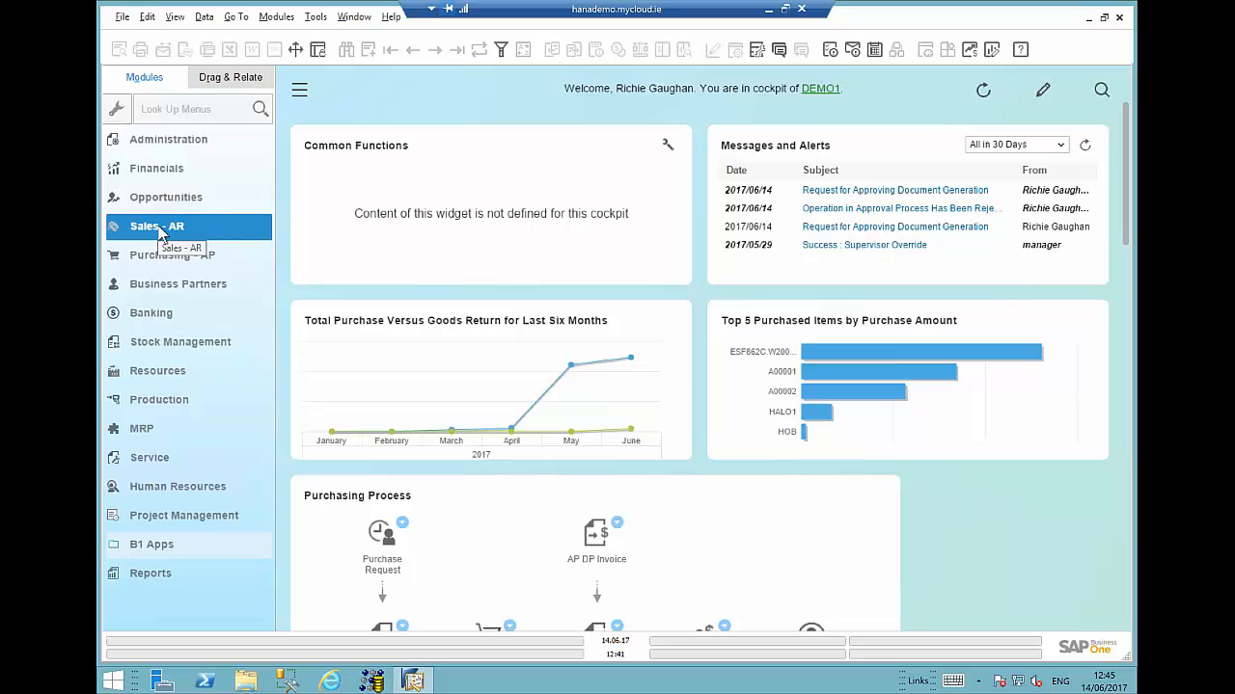
# - Expand Administration and browse the Approval Procedures, Utilities and System Initialisation folders
pyautogui.click(166, 142)
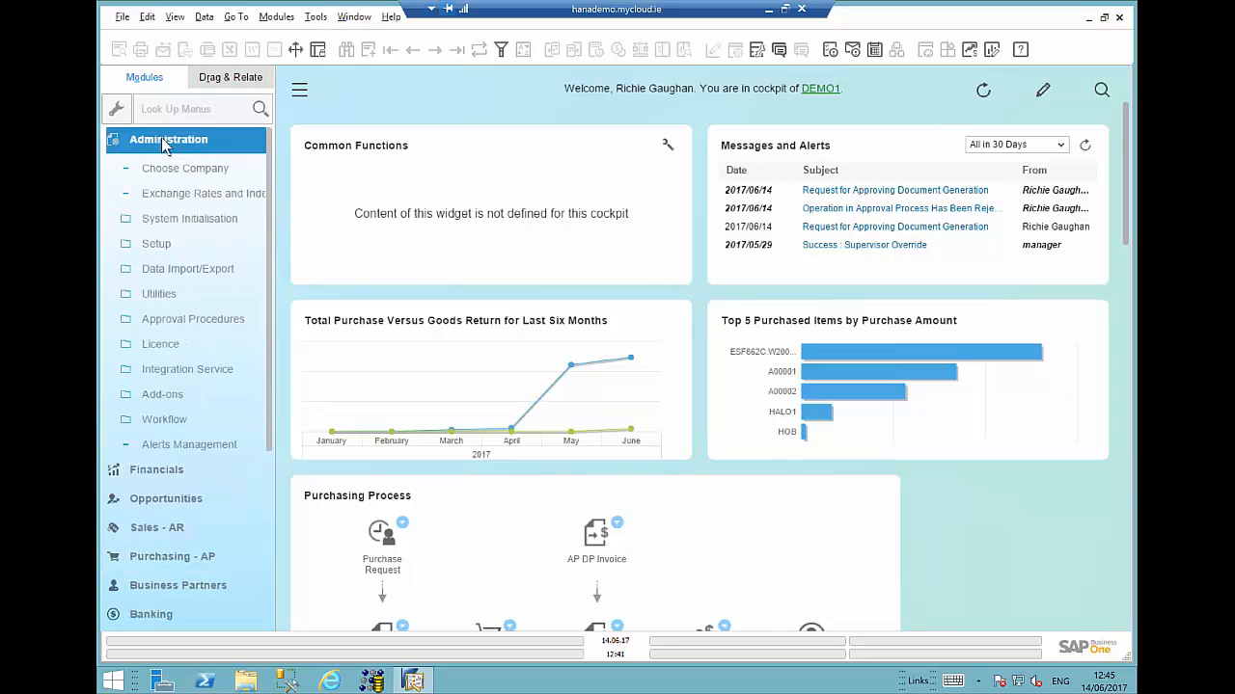
pyautogui.click(184, 320)
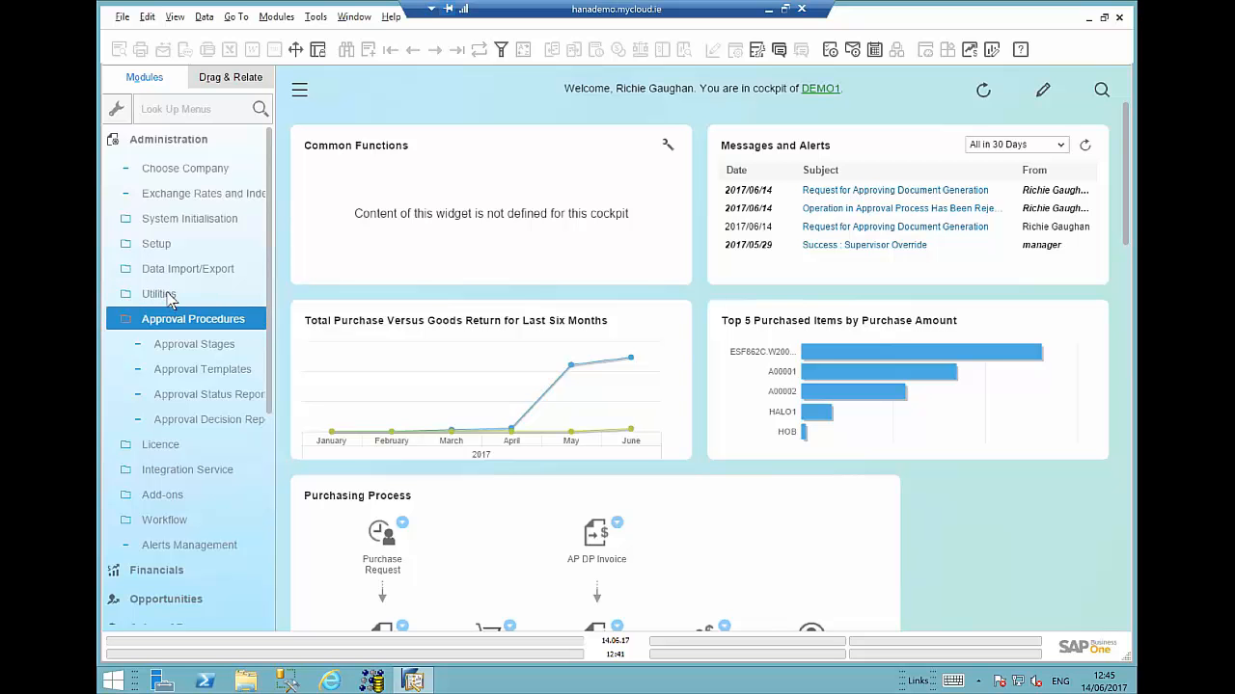
pyautogui.click(164, 295)
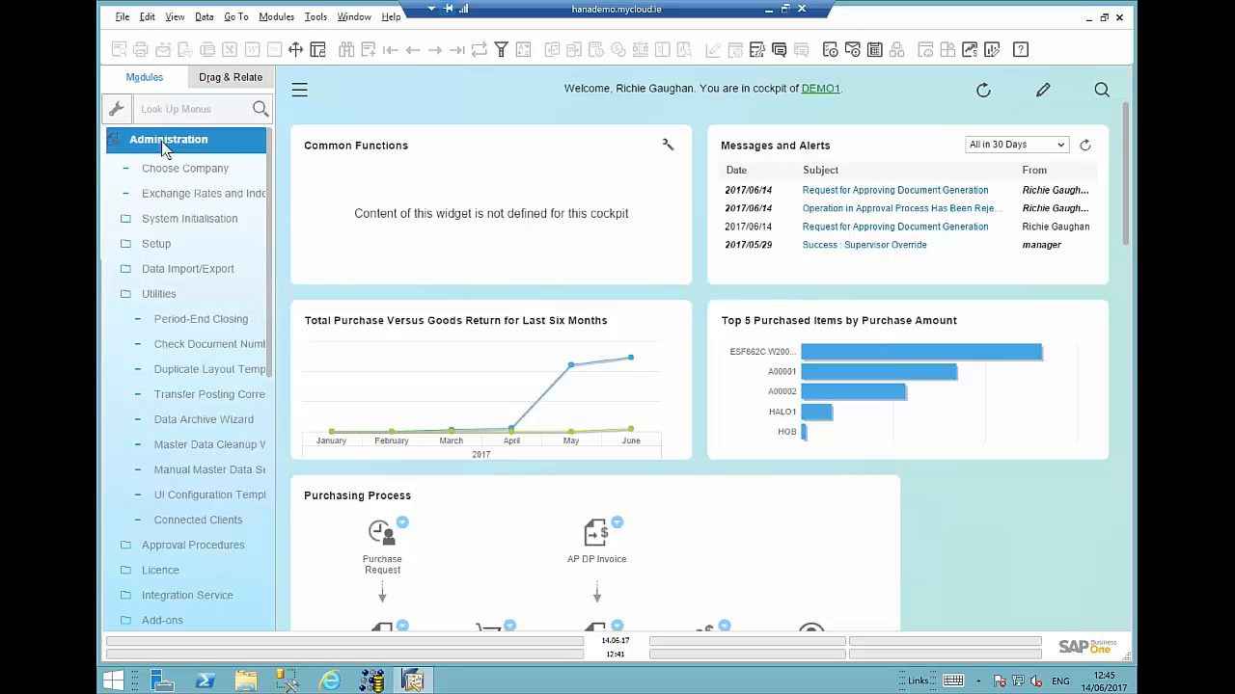
pyautogui.click(183, 220)
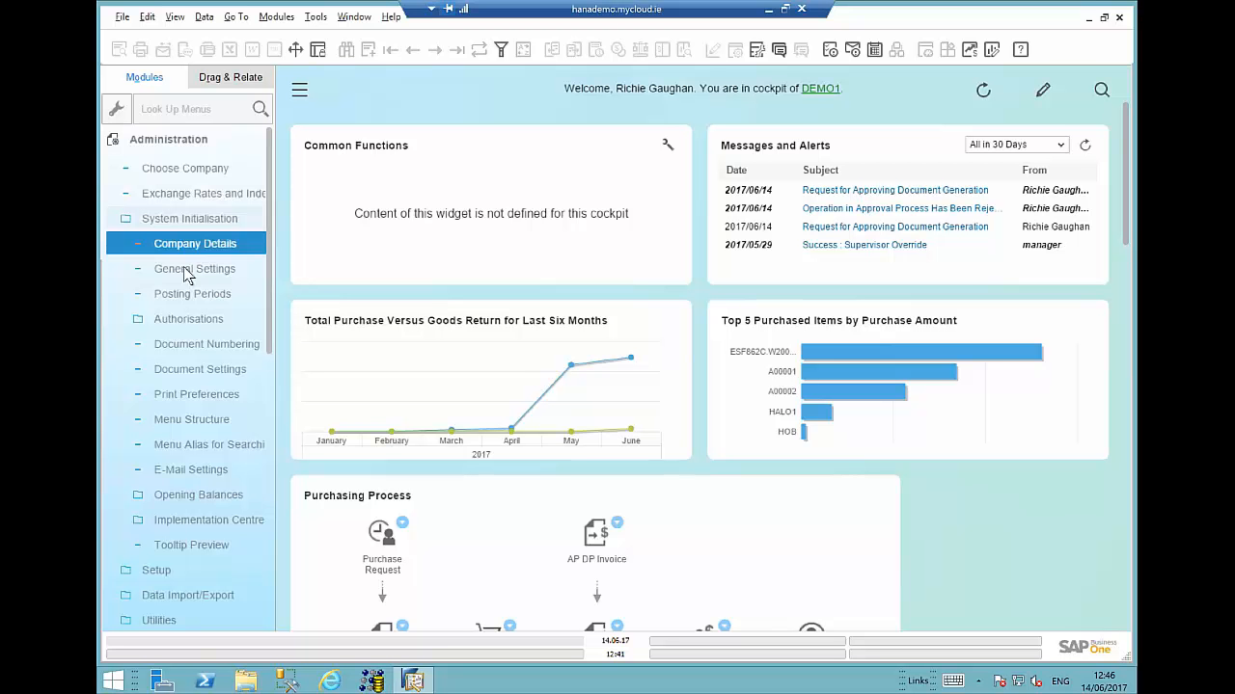
# - Open General Settings, review the BP tab, close it, and collapse the Administration menu
pyautogui.click(188, 276)
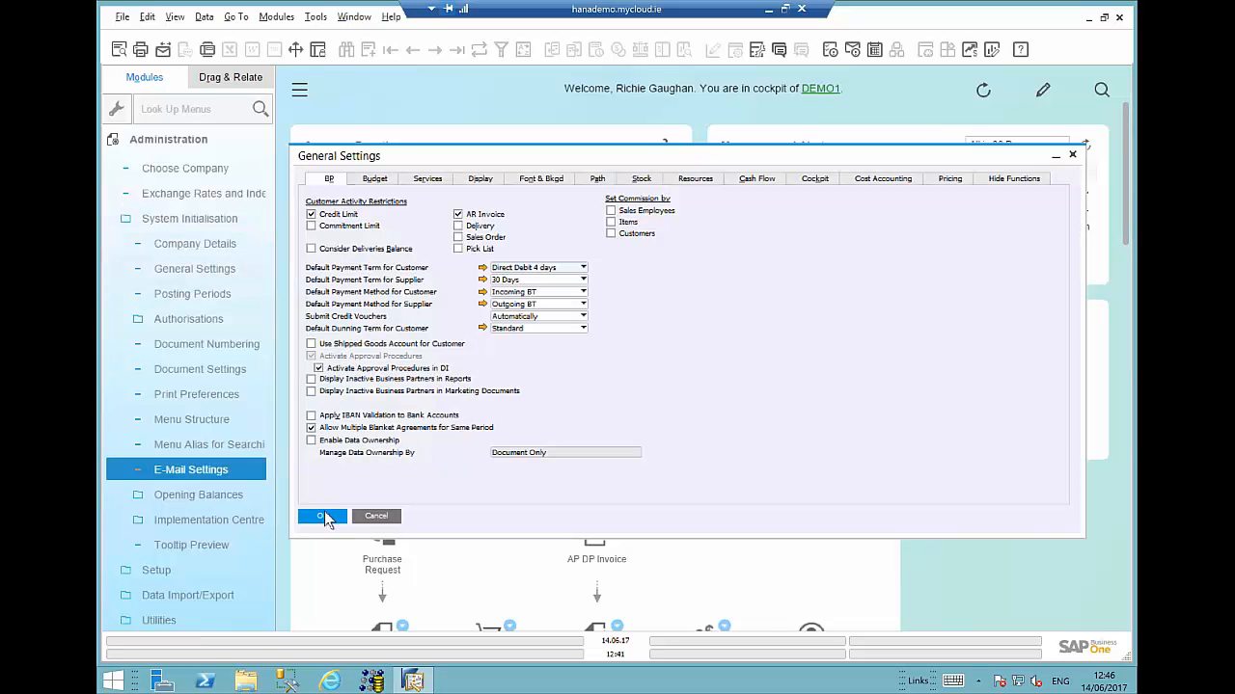
pyautogui.click(325, 516)
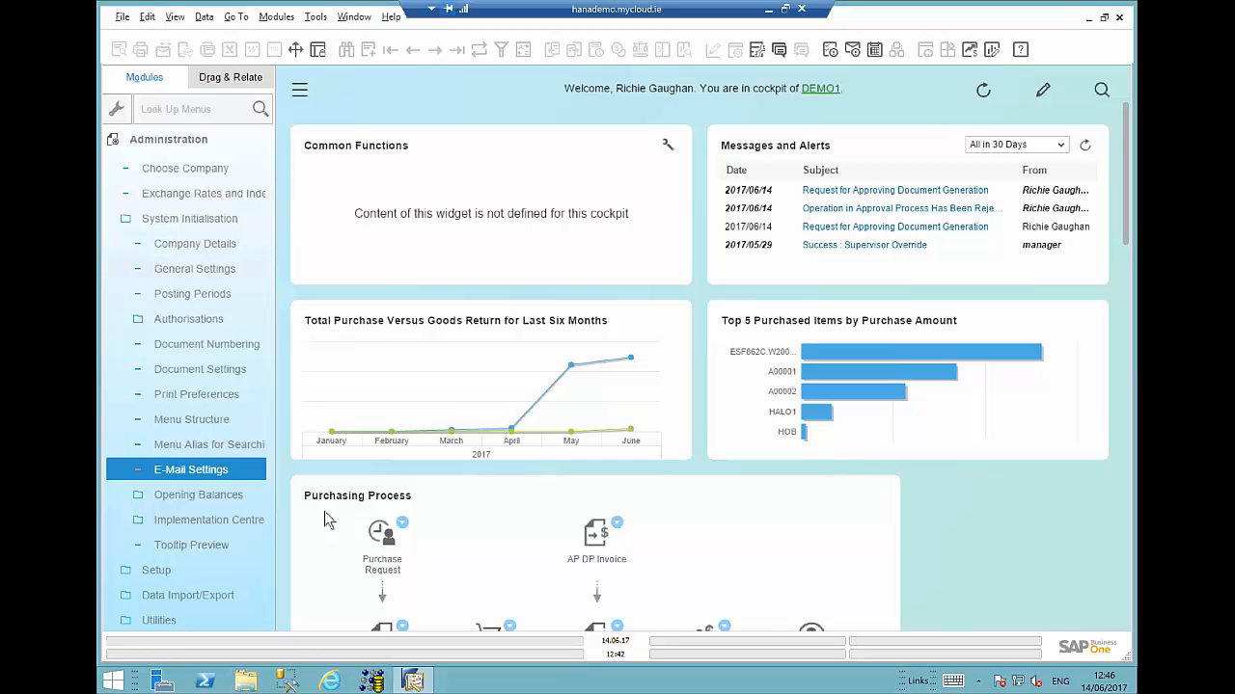
pyautogui.click(161, 142)
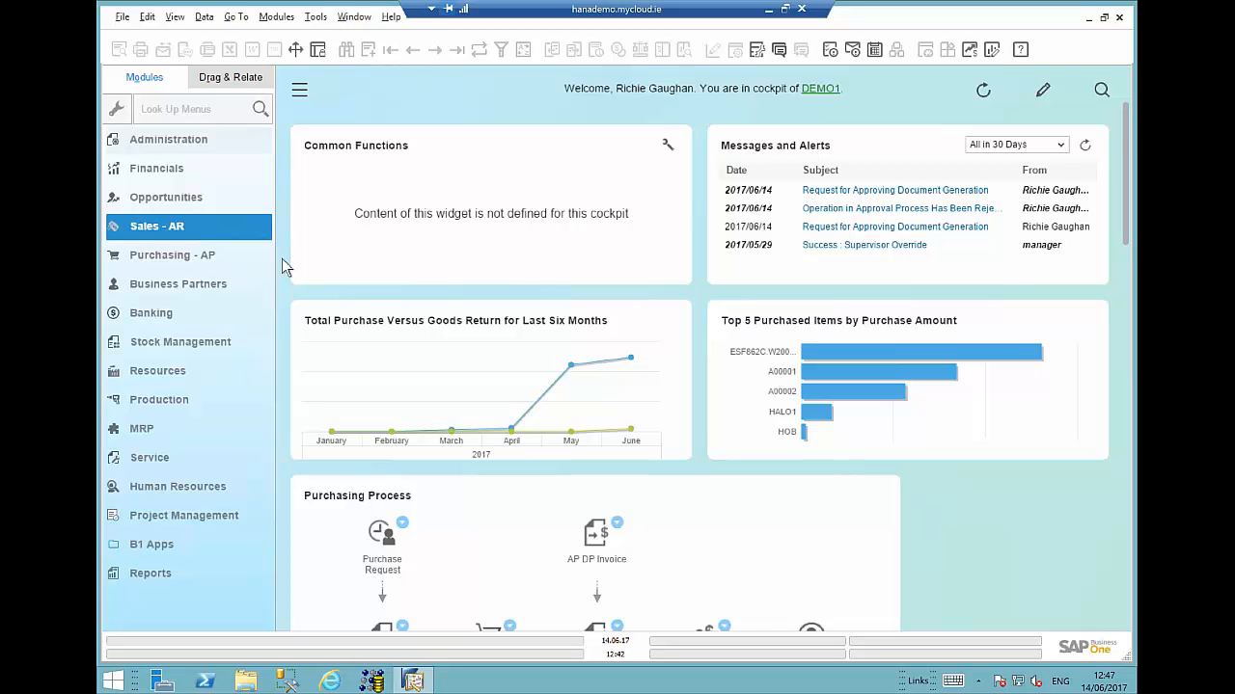
# - Run the Customer Receivables Ageing report under Business Partners with the default selection criteria
pyautogui.click(179, 313)
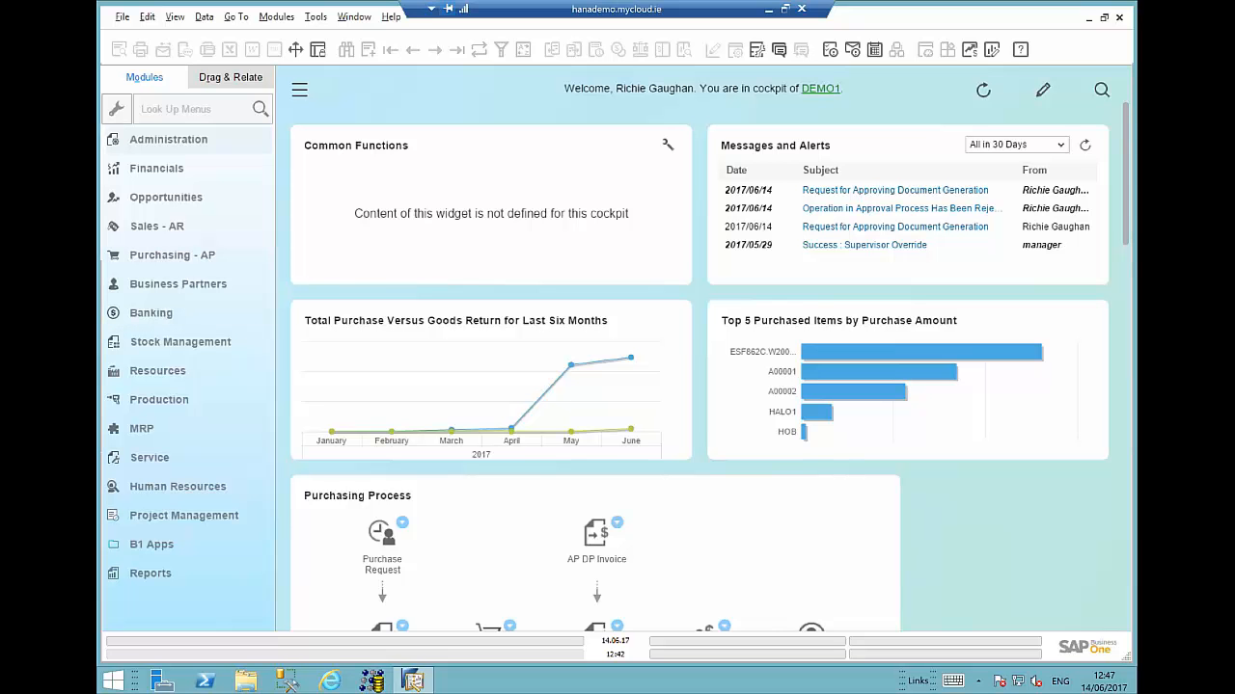
pyautogui.click(174, 283)
pyautogui.click(205, 546)
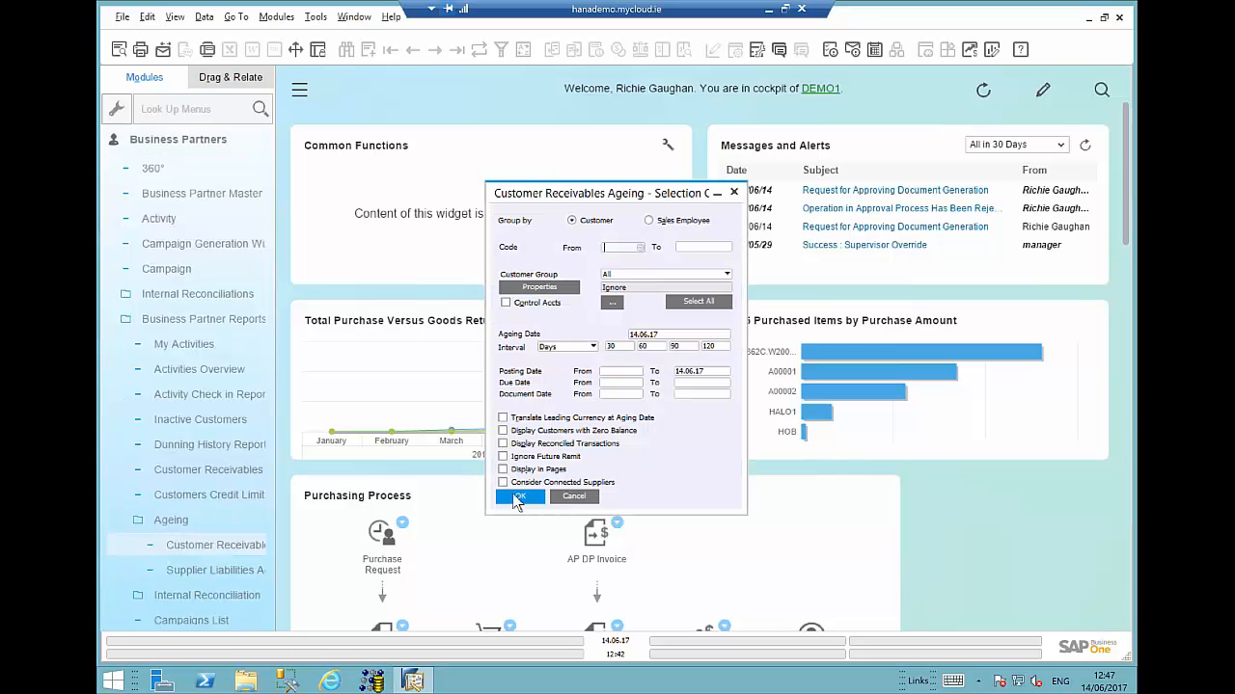
pyautogui.click(517, 498)
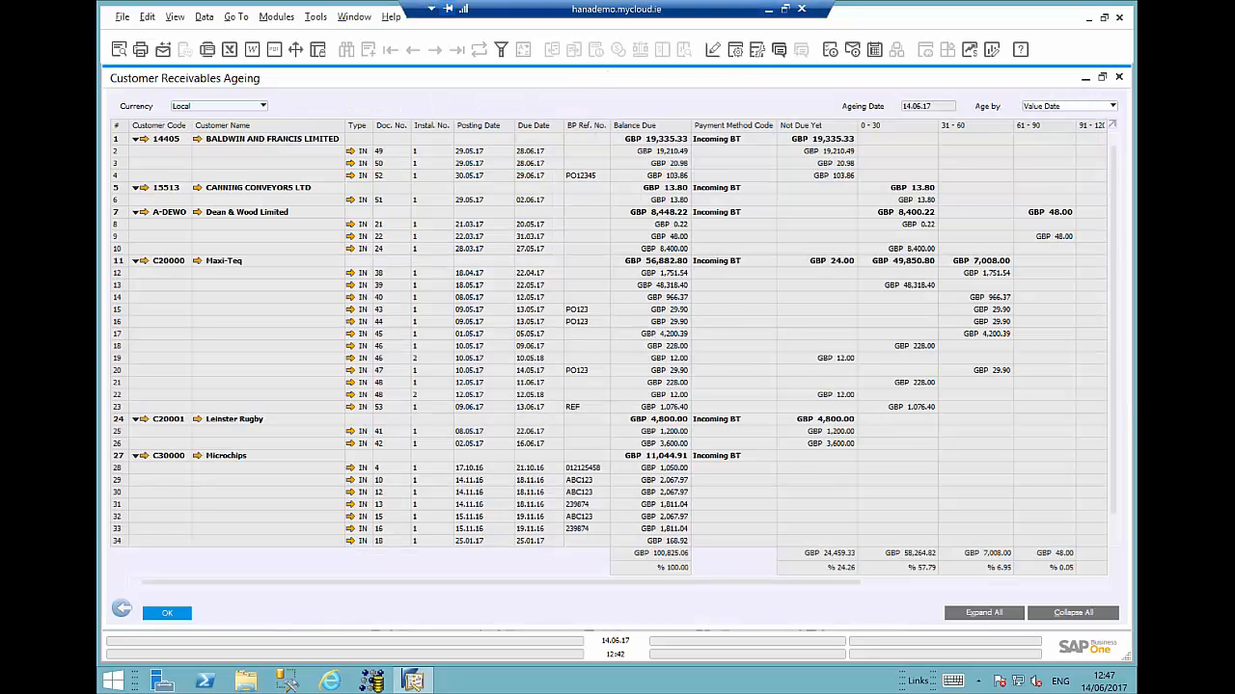
# - Review the ageing report's form settings column list, cancel without changes, and close the report
pyautogui.click(737, 56)
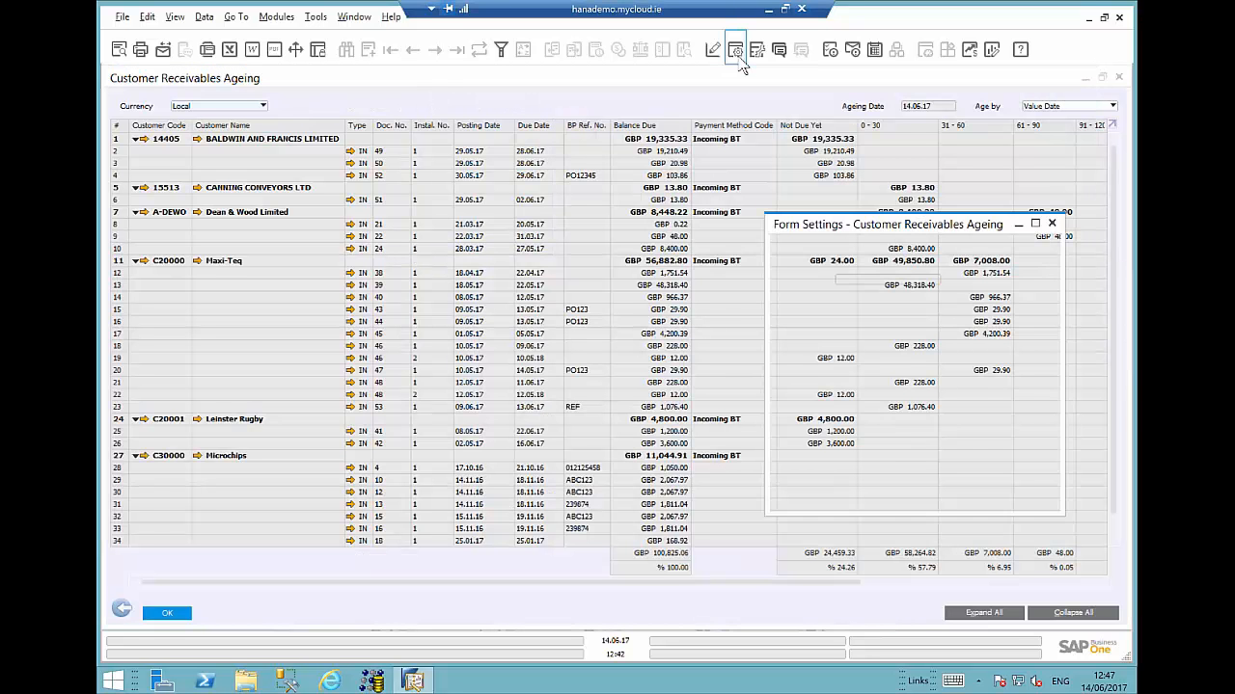
pyautogui.moveTo(1000, 348); pyautogui.dragTo(1010, 435)
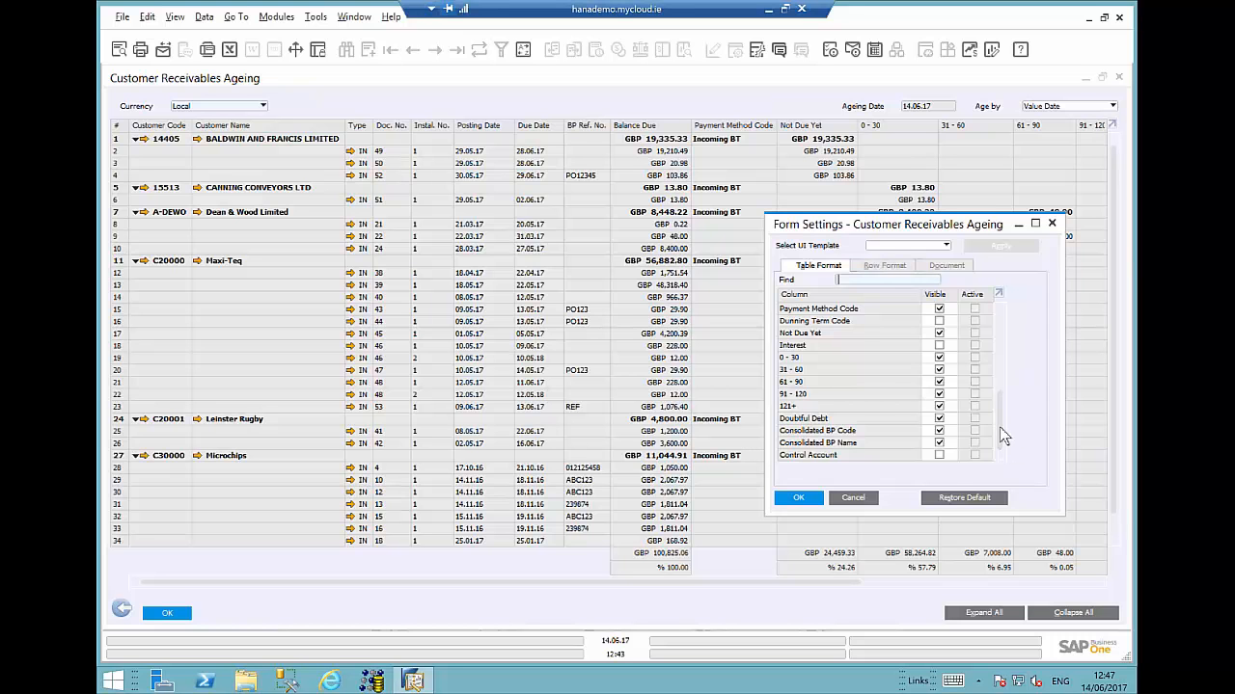
pyautogui.moveTo(1000, 431); pyautogui.dragTo(988, 357)
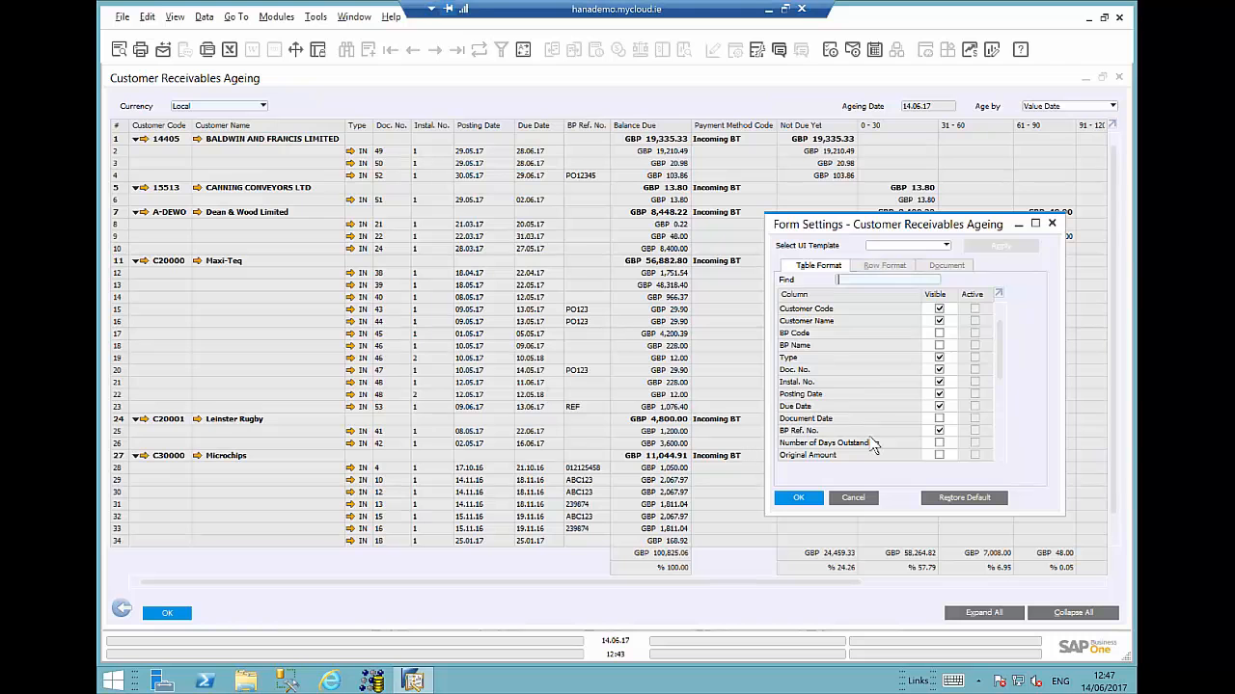
pyautogui.click(857, 507)
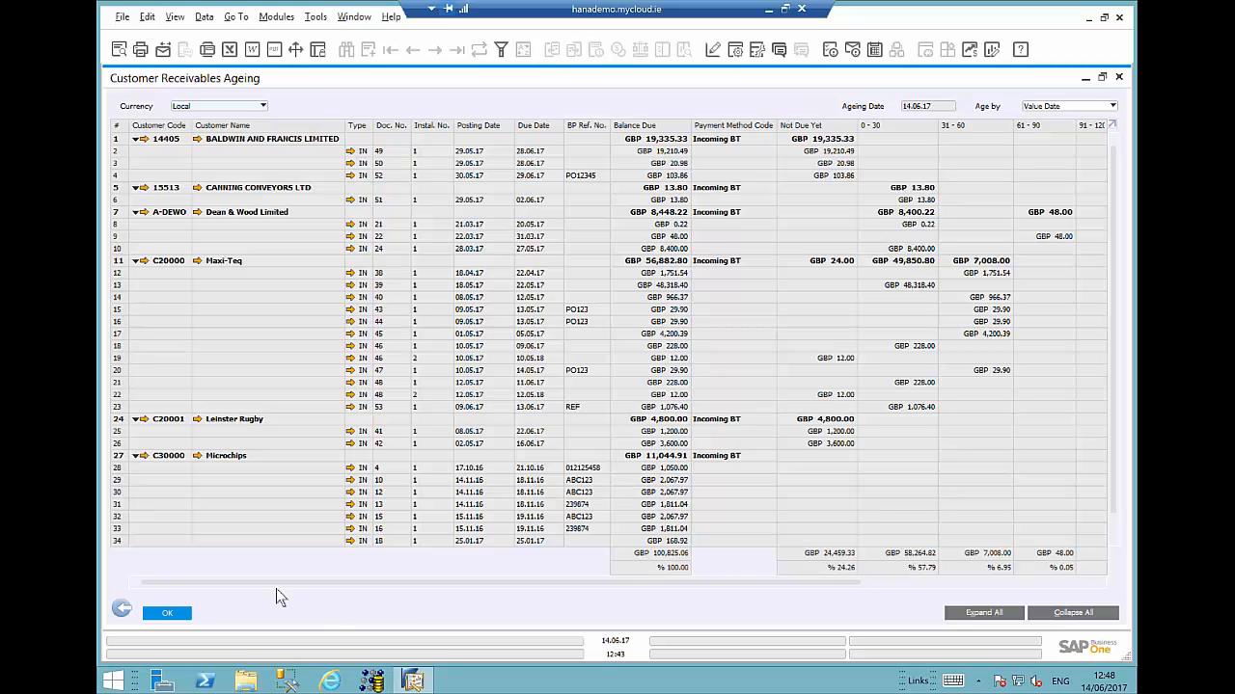
pyautogui.click(167, 613)
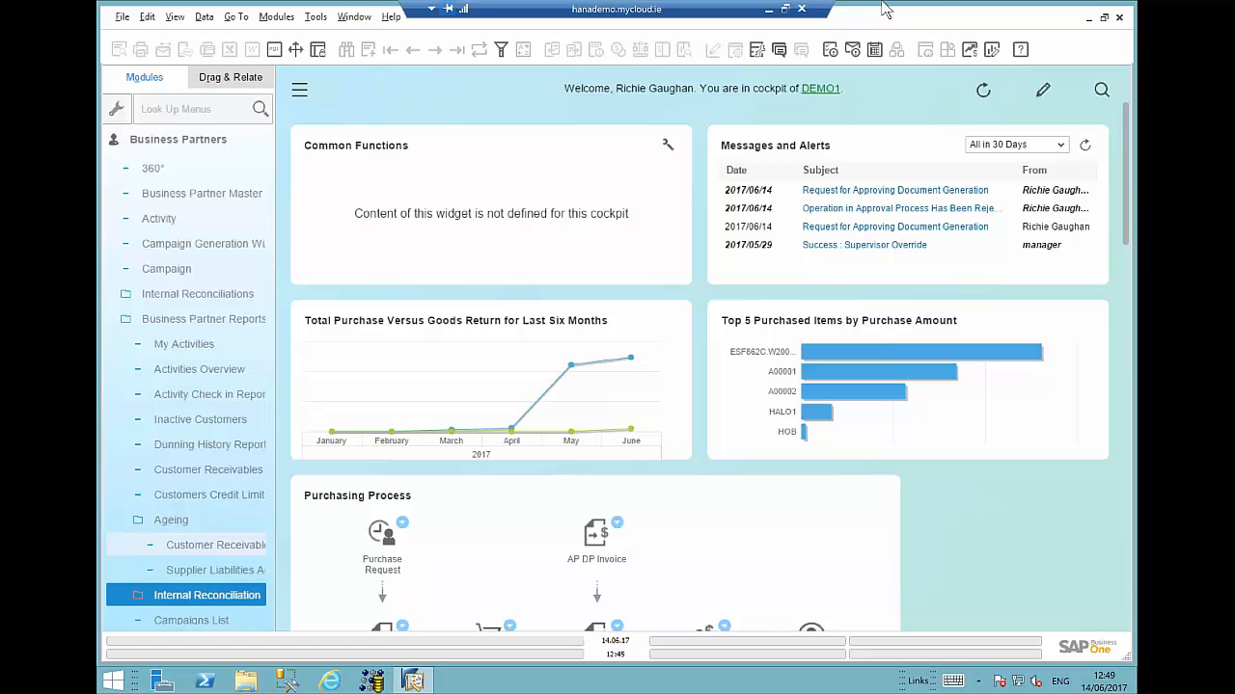
# - Open My Activities from the Business Partner reports and scroll through the activity list
pyautogui.click(193, 395)
pyautogui.click(187, 346)
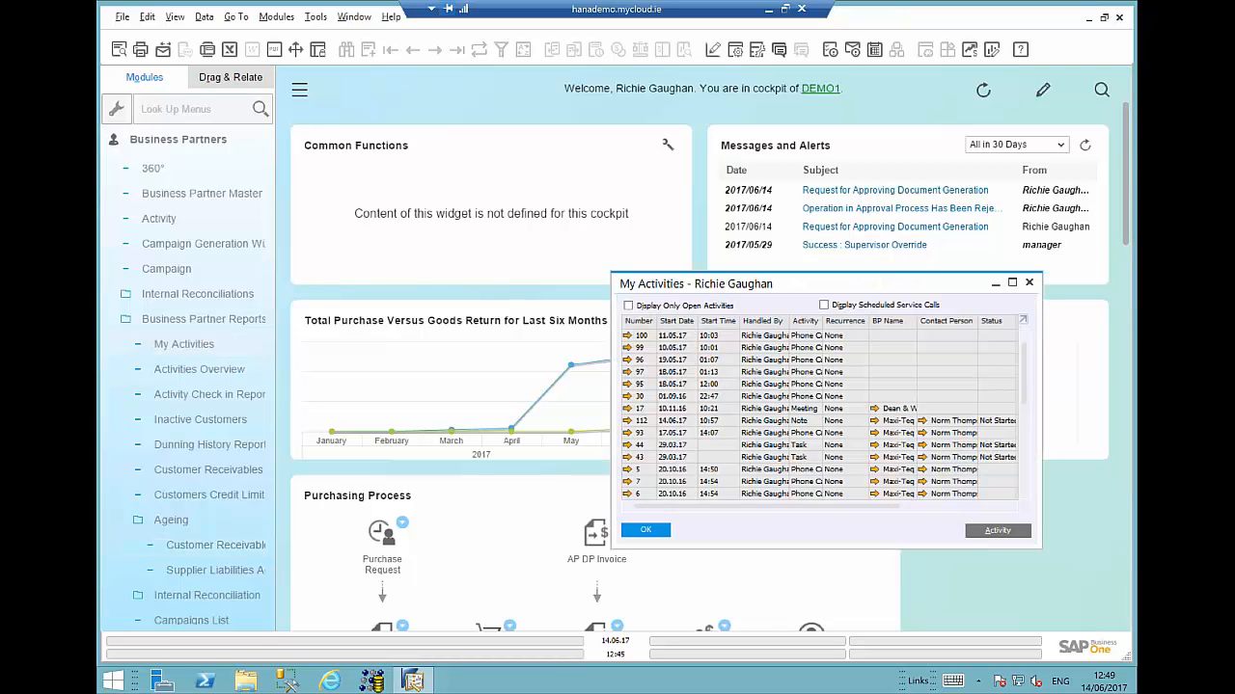
pyautogui.moveTo(1025, 378); pyautogui.dragTo(1025, 519)
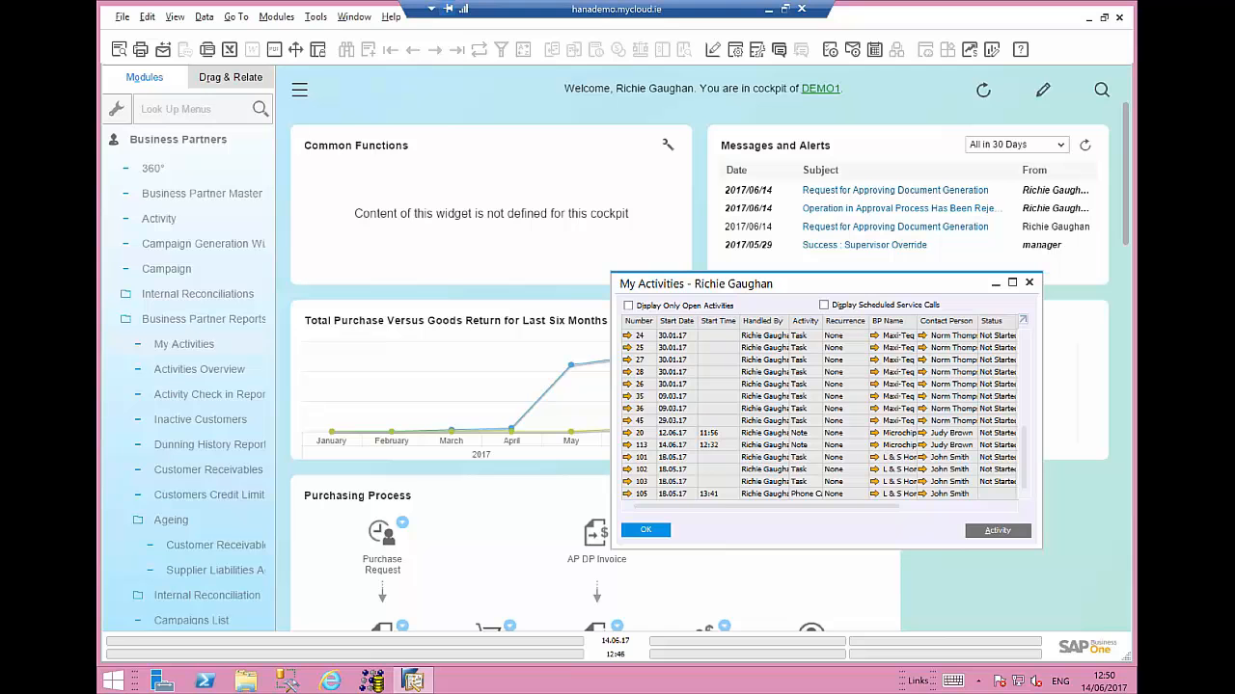
# - Minimize the SAP session and switch to the SM T280 tablet mirror window
pyautogui.click(769, 9)
pyautogui.moveTo(524, 679)
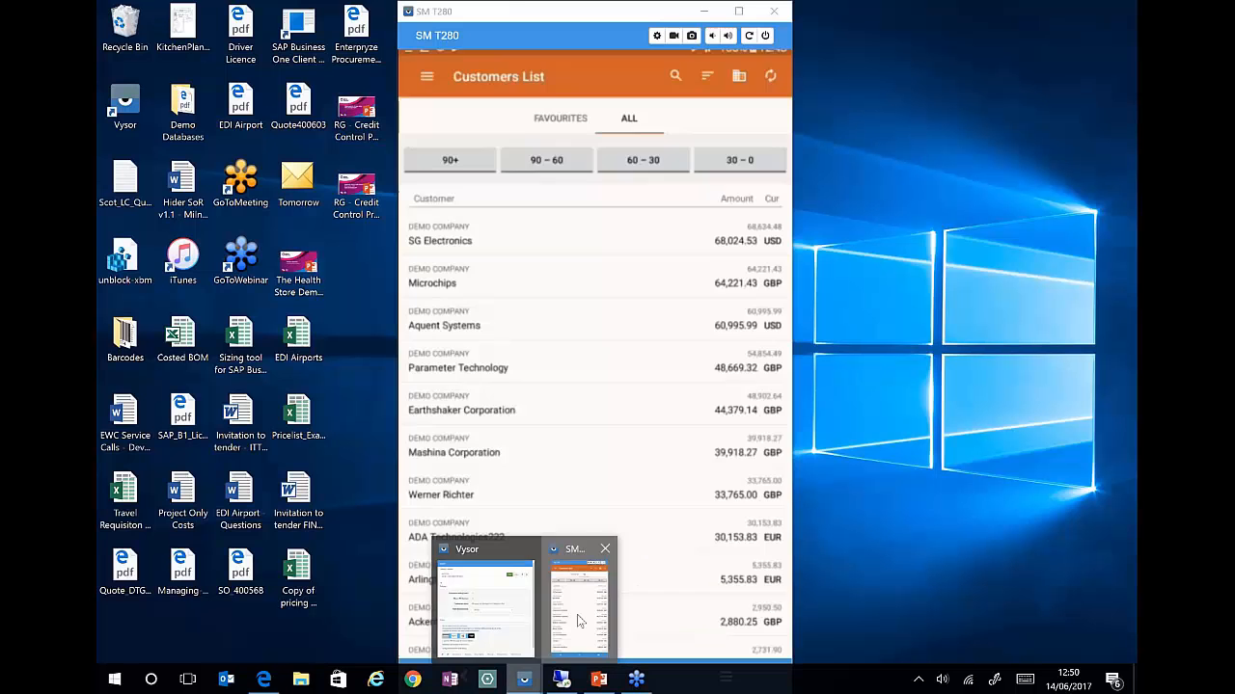
pyautogui.click(577, 614)
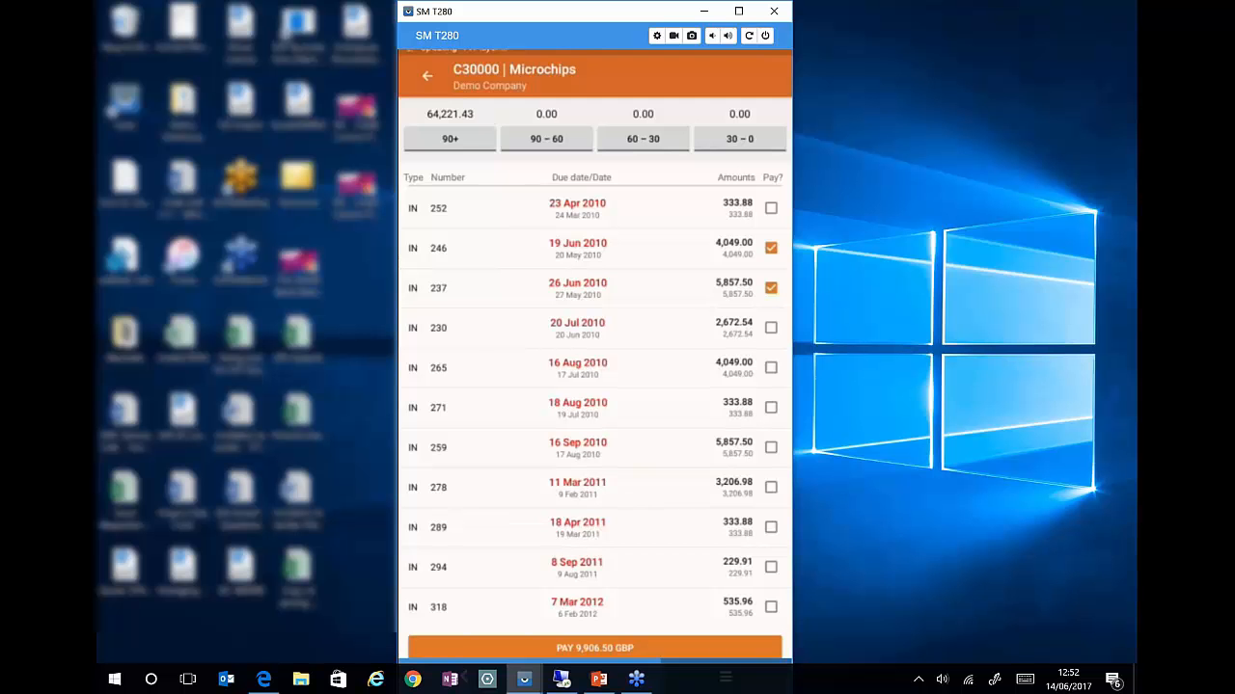
# - Return to the SAP Business One session and collapse the Business Partners menu
pyautogui.click(561, 679)
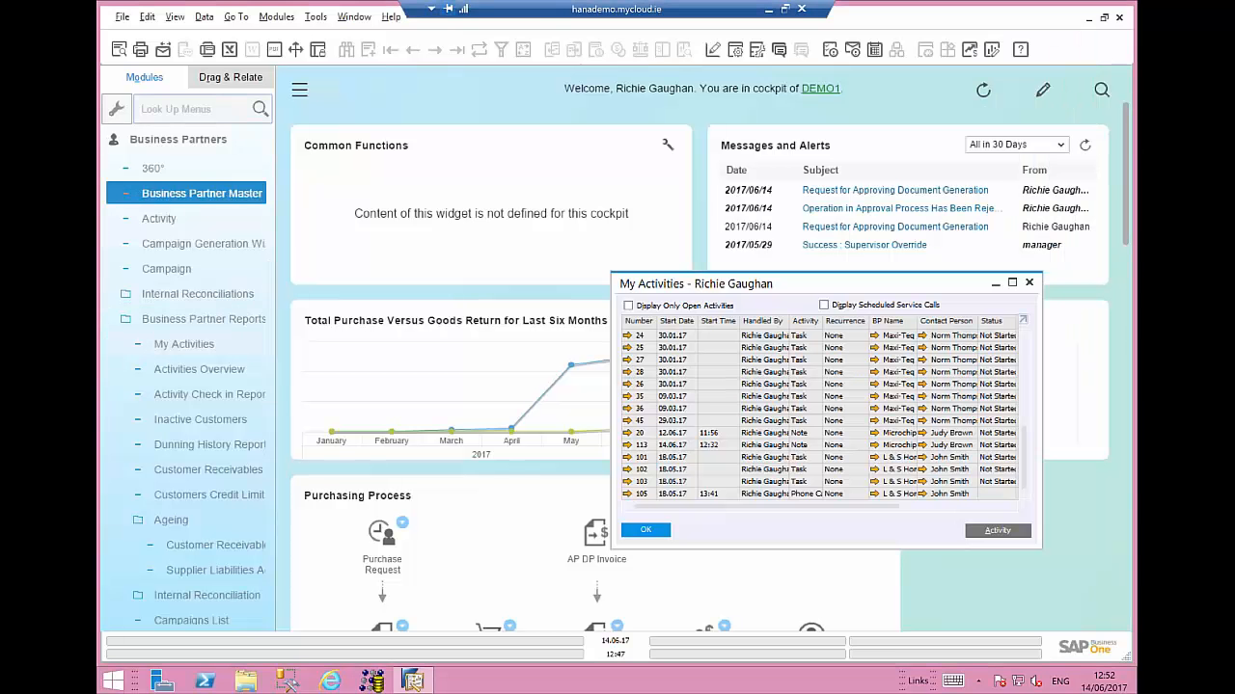
pyautogui.click(182, 143)
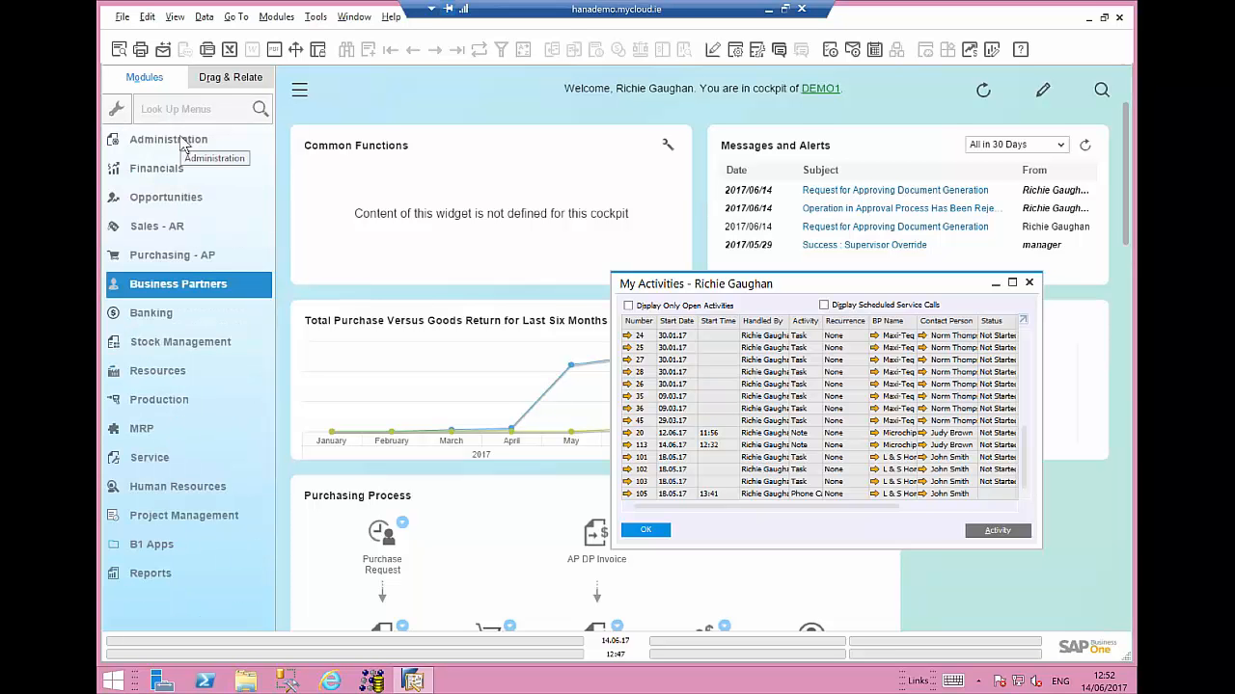